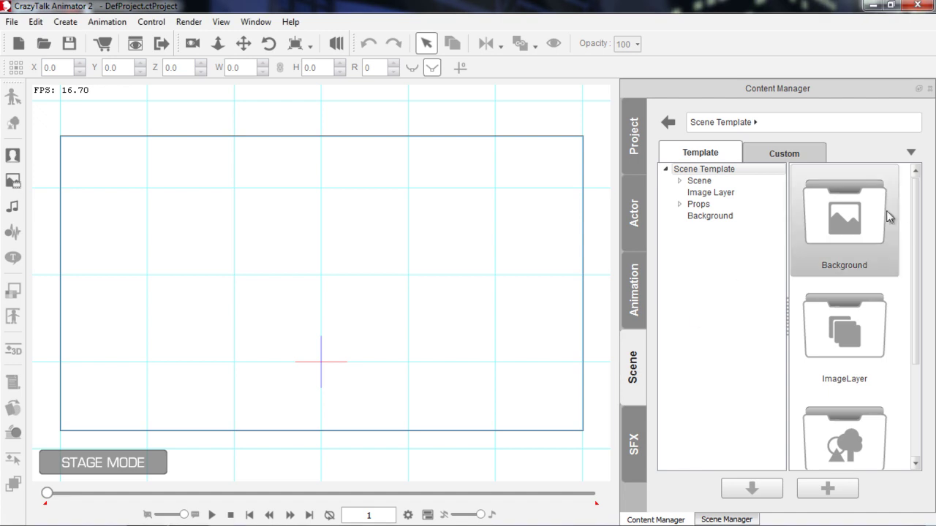
# Step: Browse the scene templates and load the Street scene onto the stage
pyautogui.scroll(-3, 920, 204)
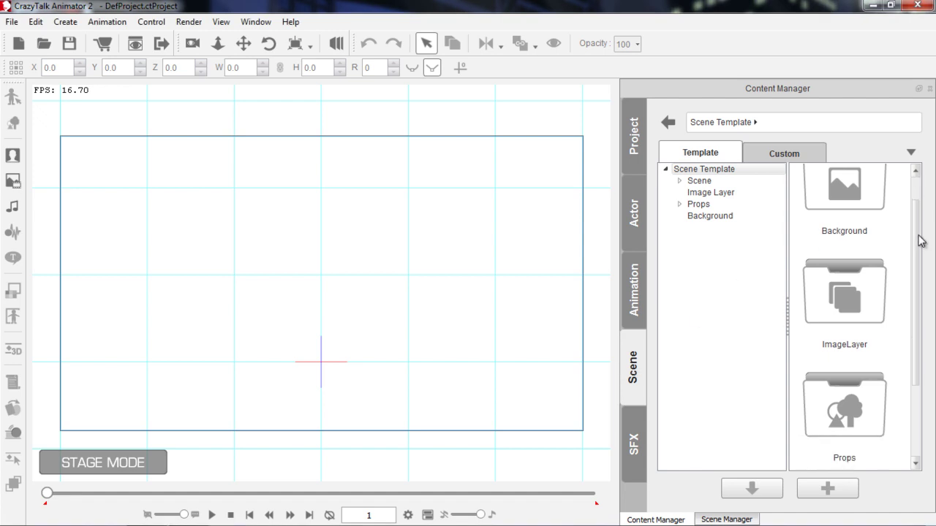
pyautogui.click(701, 182)
pyautogui.moveTo(920, 227); pyautogui.dragTo(920, 428)
pyautogui.scroll(-1, 915, 432)
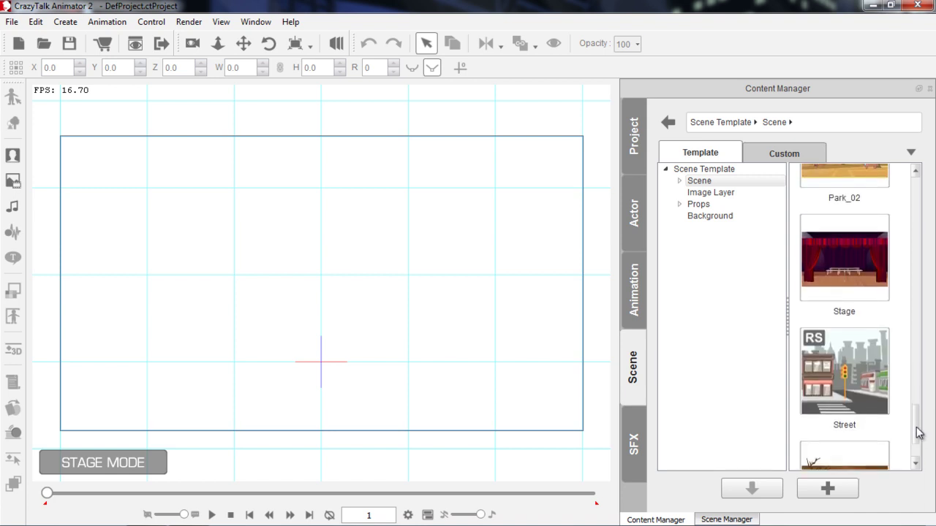
pyautogui.doubleClick(856, 377)
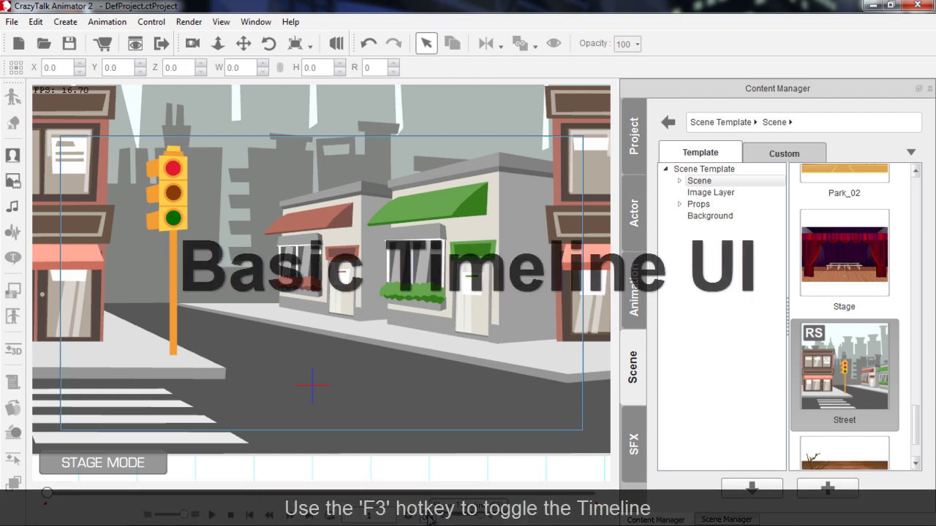
# Step: Open the Timeline and show the tracks of the Traffic Lights and Store_C props in it
pyautogui.click(430, 518)
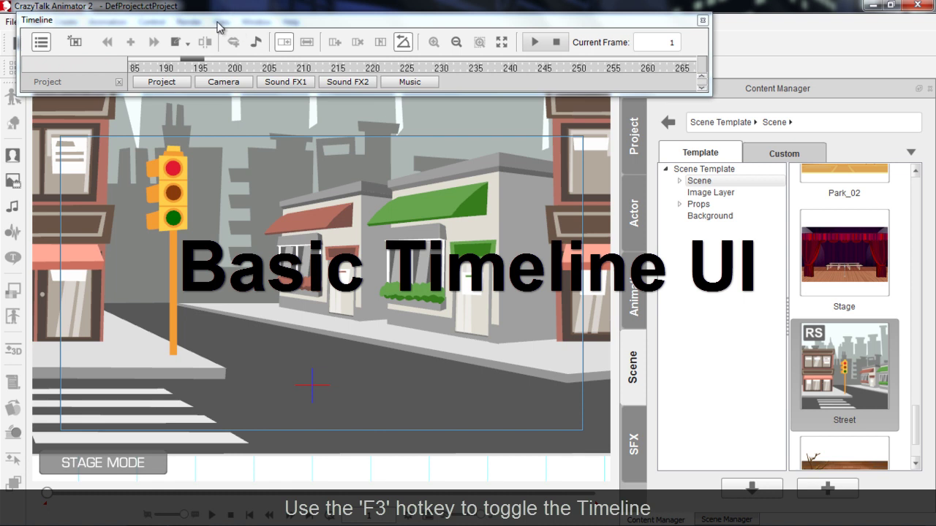
pyautogui.moveTo(215, 27); pyautogui.dragTo(236, 32)
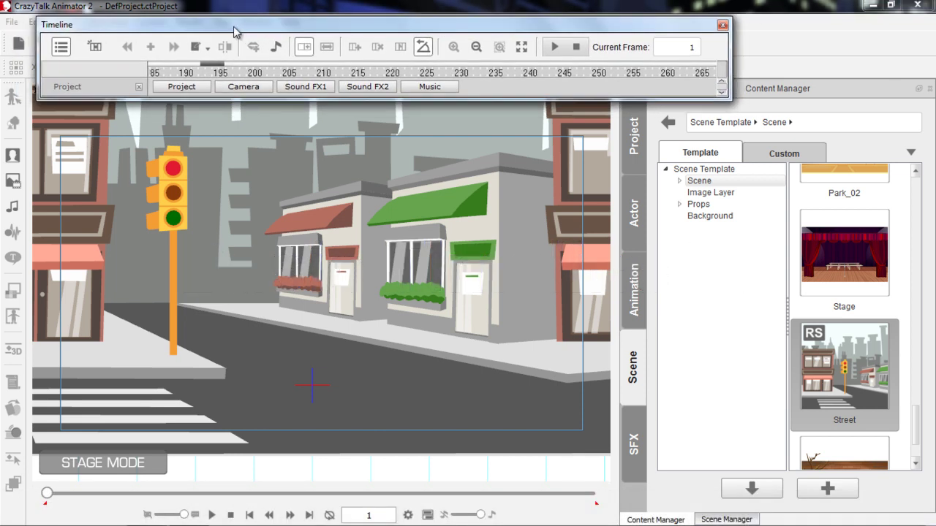
pyautogui.click(60, 50)
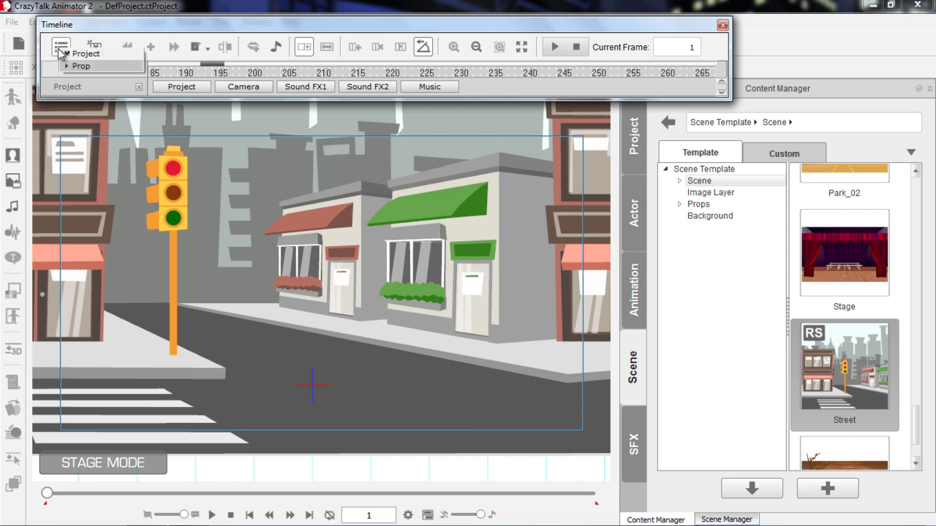
pyautogui.click(65, 66)
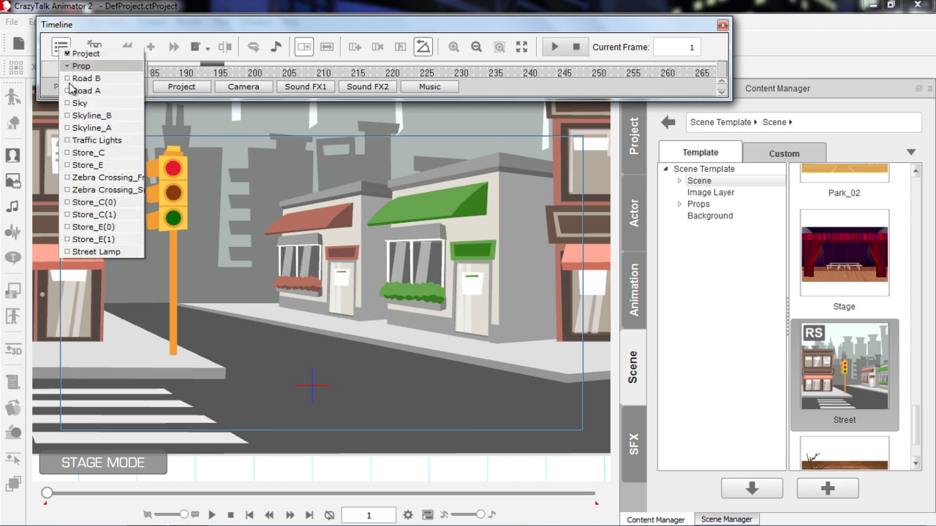
pyautogui.click(68, 142)
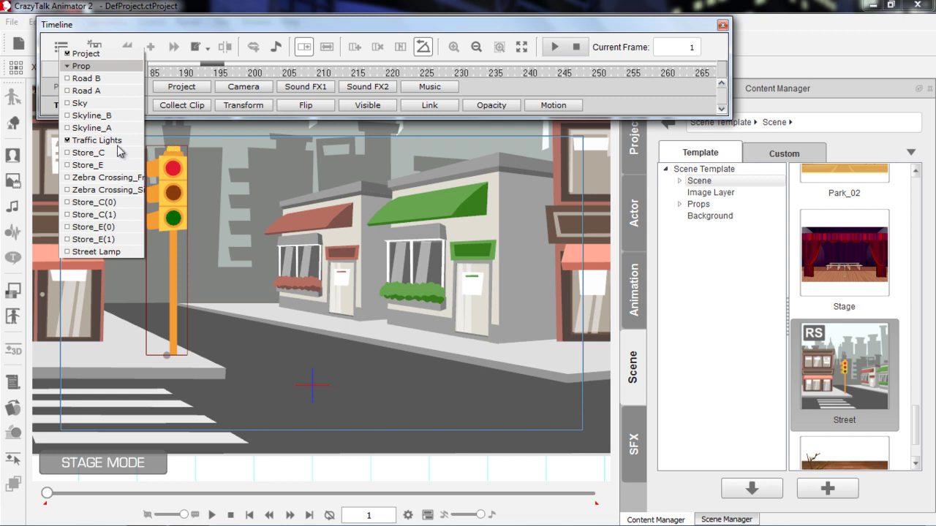
pyautogui.click(68, 153)
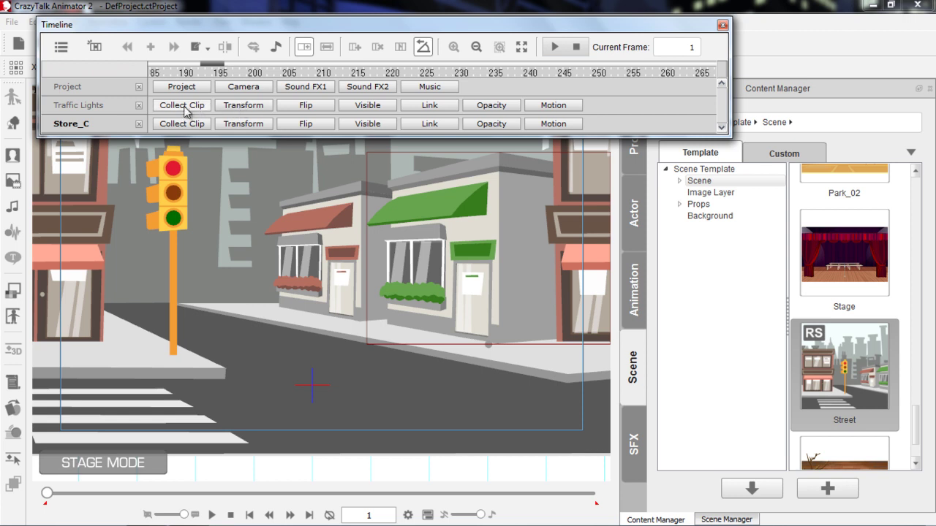
# Step: Remove the Traffic Lights and Store_C tracks from the Timeline
pyautogui.click(139, 106)
pyautogui.click(139, 106)
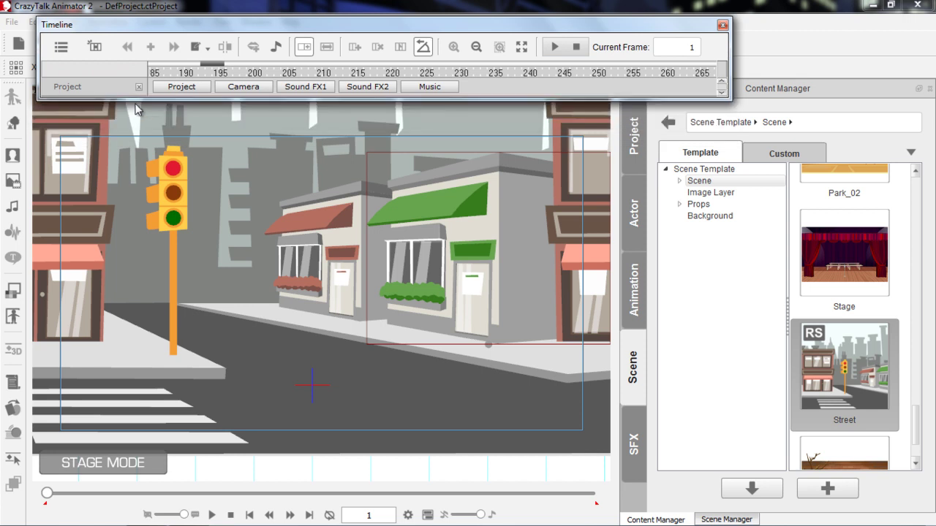
# Step: Use Object-related Track to show the traffic lights, corner store and road tracks in turn, and reselect the traffic lights with the mode off
pyautogui.click(94, 48)
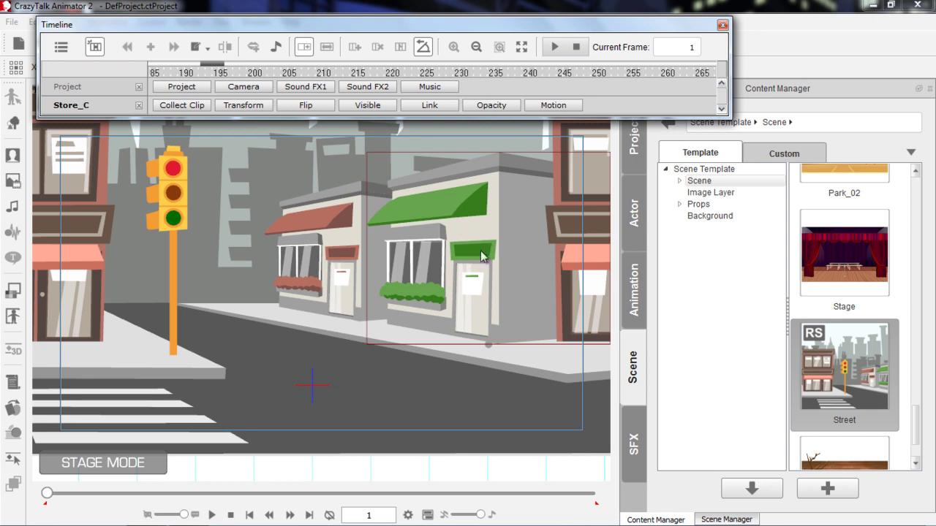
pyautogui.click(177, 192)
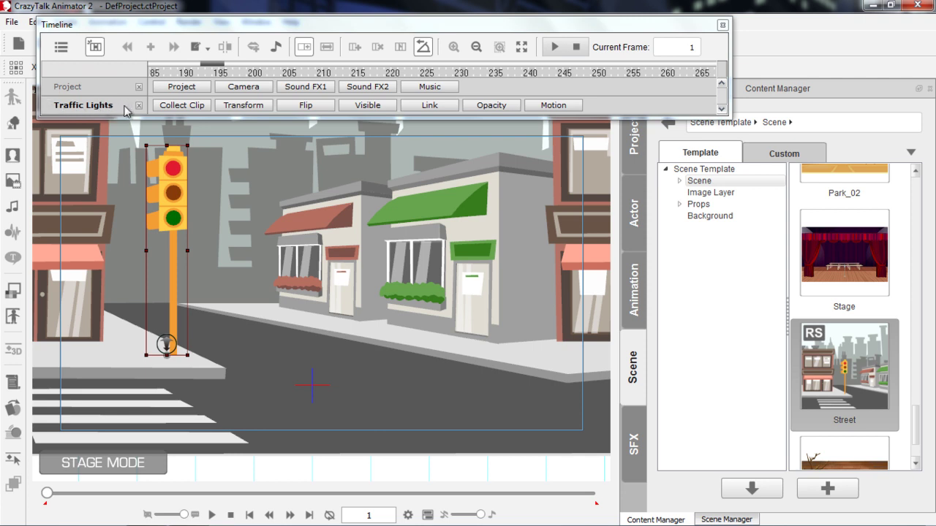
pyautogui.click(92, 187)
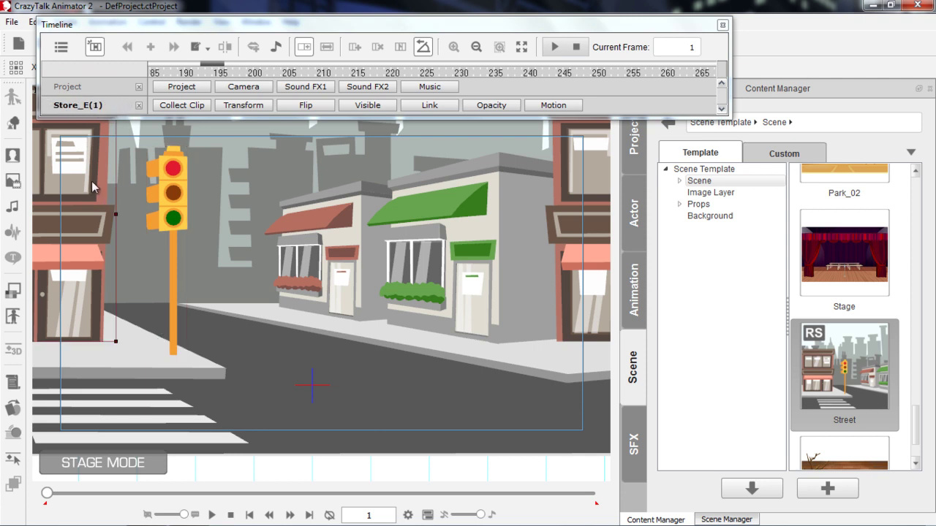
pyautogui.click(260, 342)
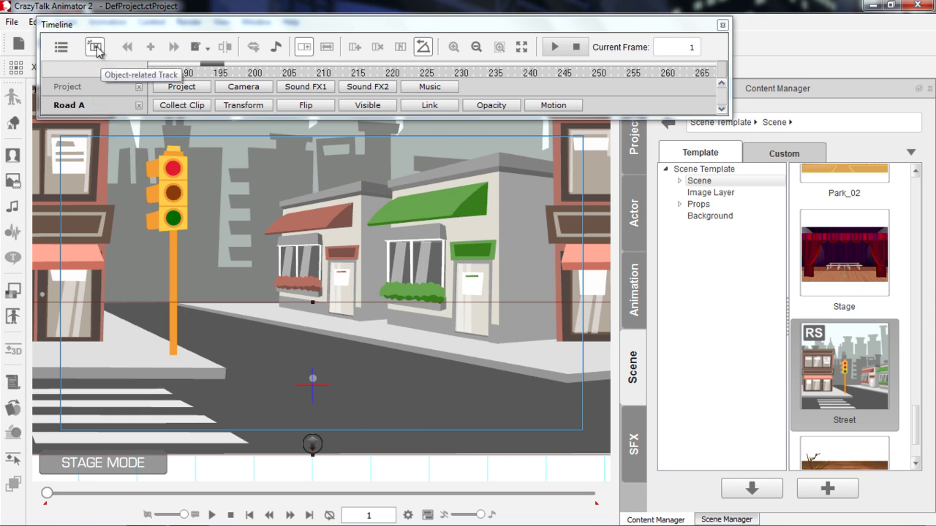
pyautogui.click(174, 210)
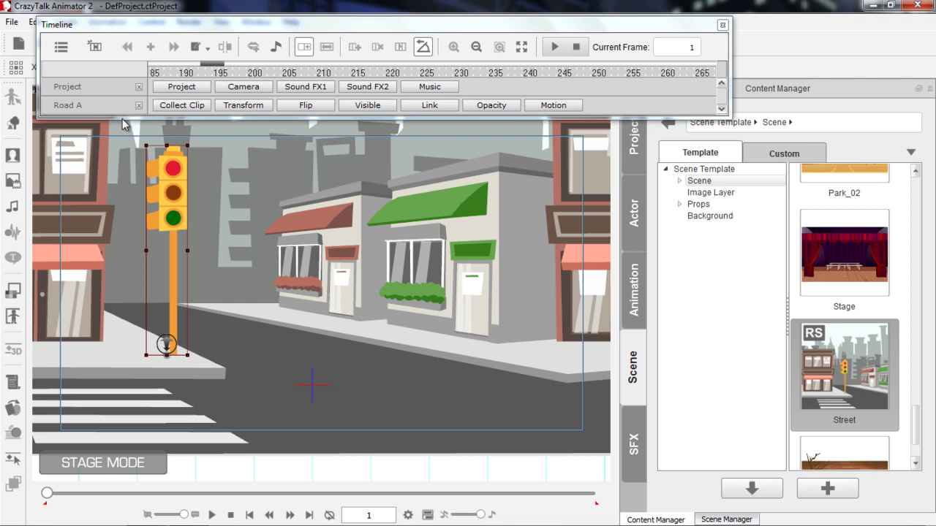
# Step: Dock the Timeline below the stage and add the Road B prop's tracks to it
pyautogui.moveTo(187, 24); pyautogui.dragTo(234, 93)
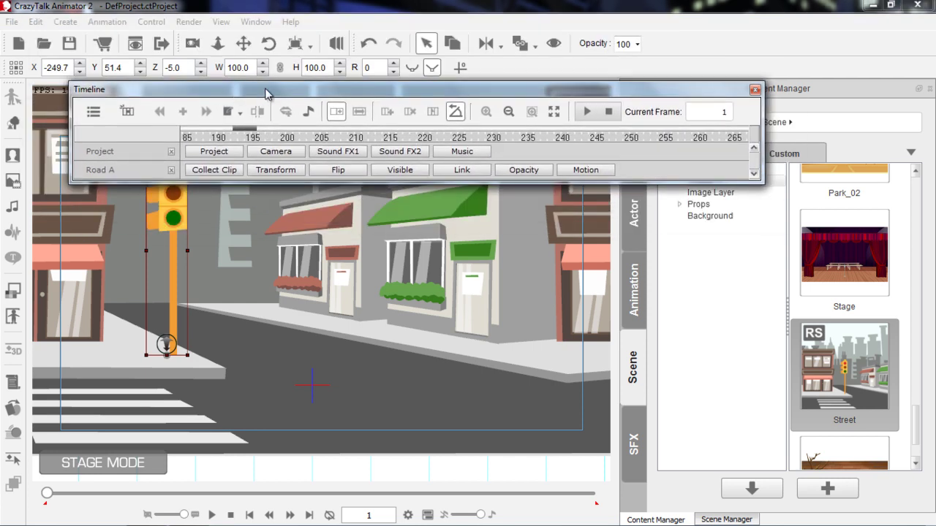
pyautogui.doubleClick(267, 91)
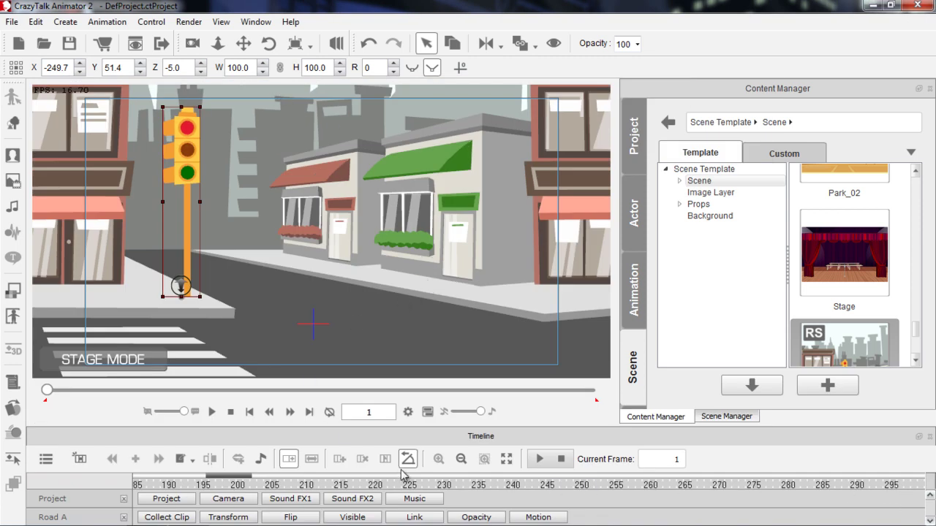
pyautogui.click(46, 459)
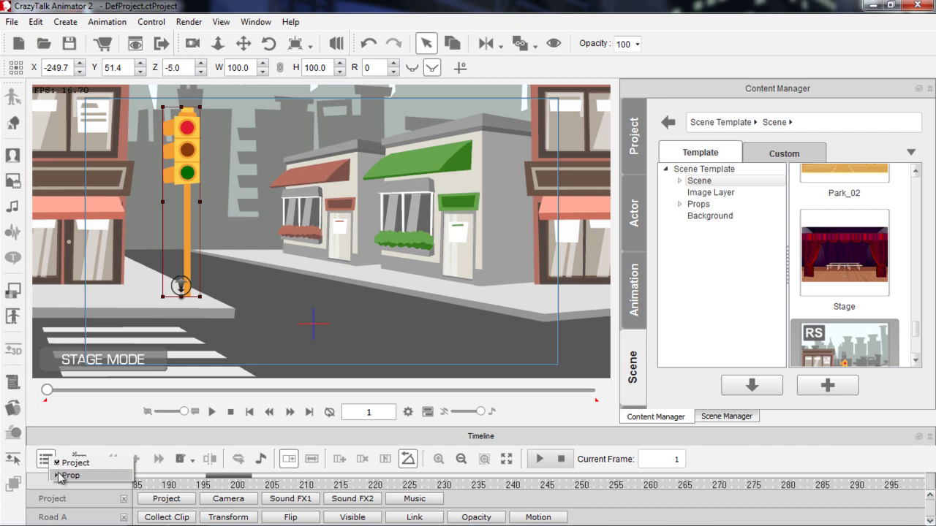
pyautogui.click(56, 476)
pyautogui.click(58, 496)
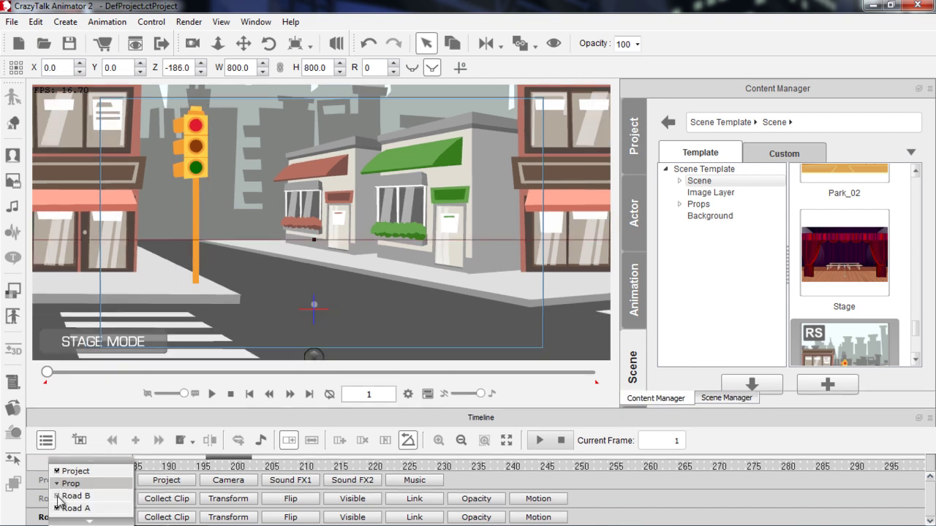
pyautogui.click(661, 10)
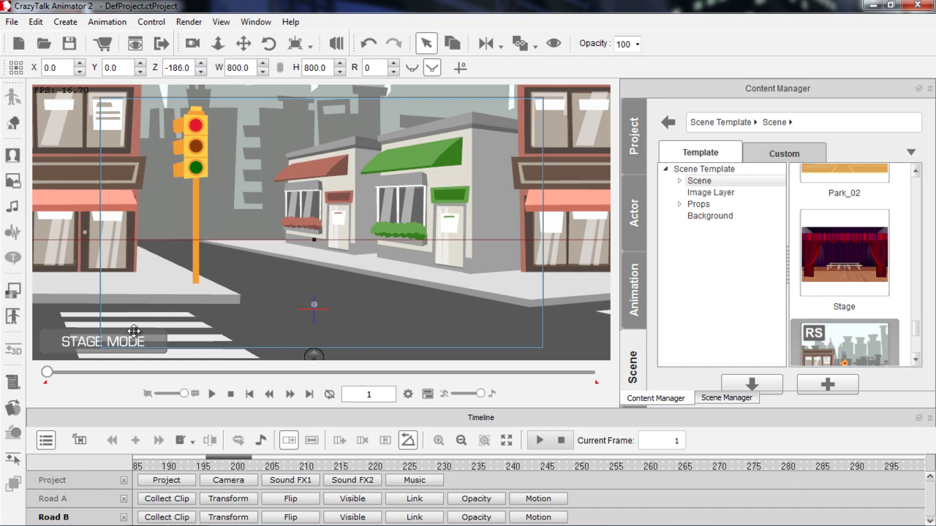
# Step: With Object-related Track on, display the tracks of the green-awning store and of the red-awning store
pyautogui.click(443, 200)
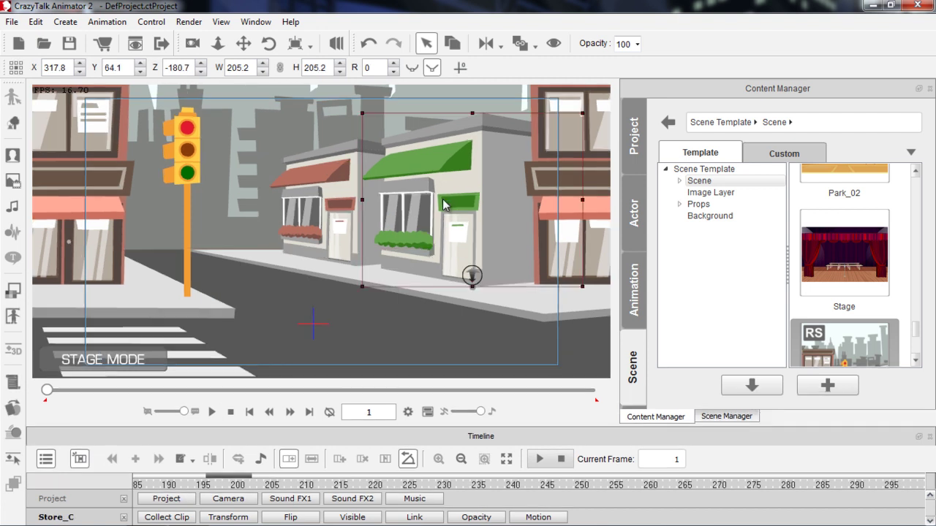
pyautogui.click(322, 202)
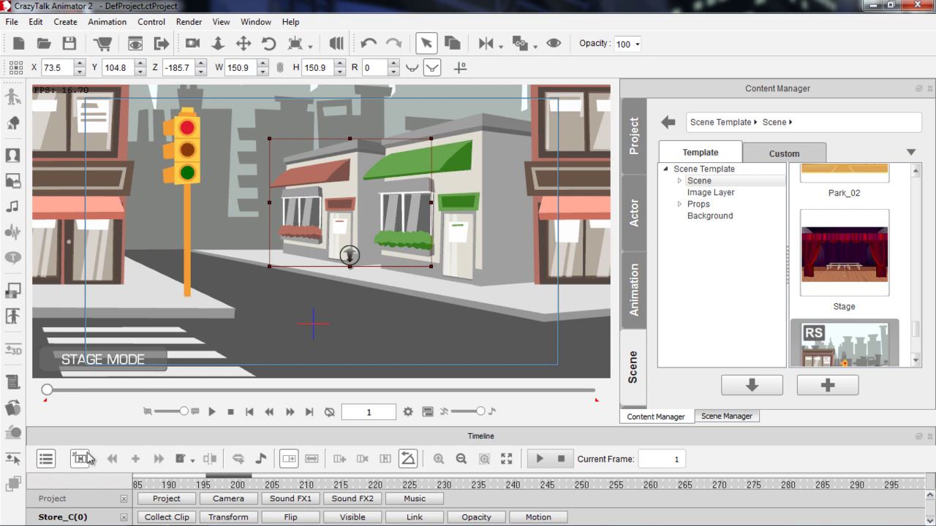
# Step: Add the Road B, Road A, Sky and Skyline_B props to the Timeline's track list
pyautogui.click(48, 460)
pyautogui.click(60, 477)
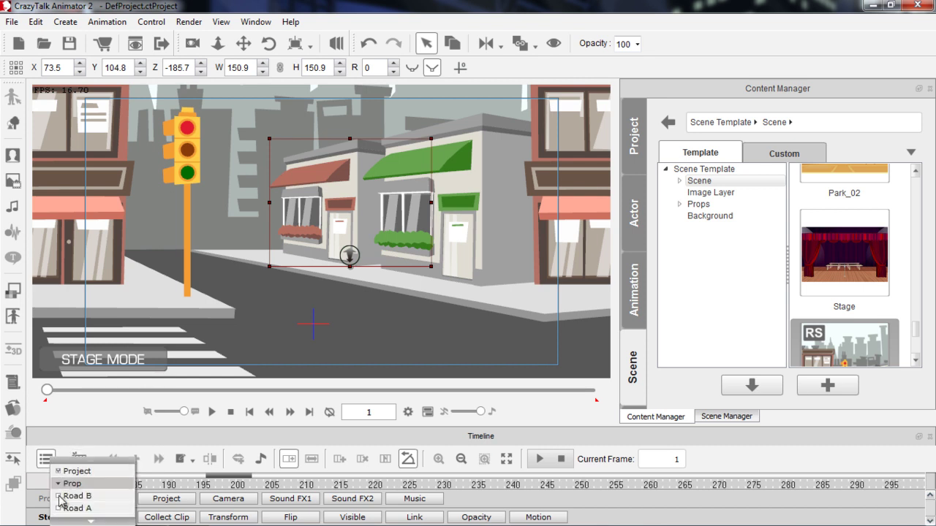
pyautogui.click(62, 508)
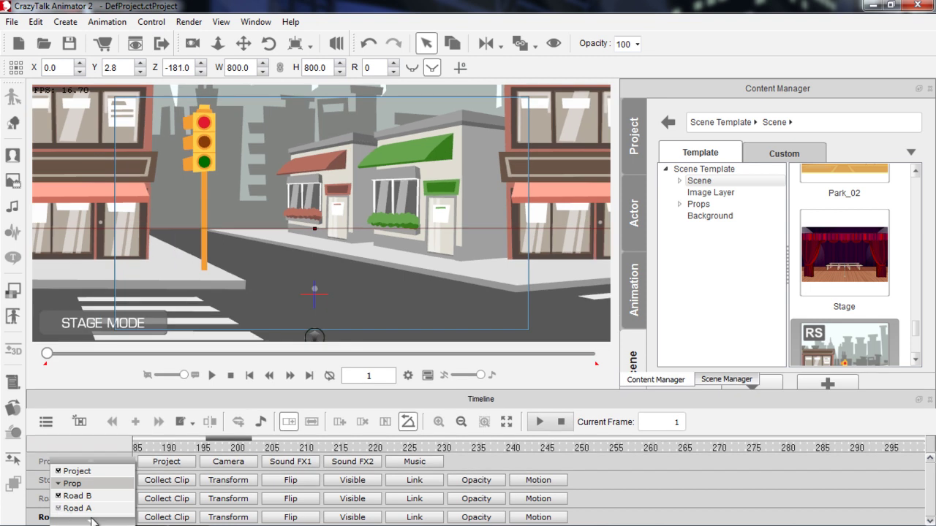
pyautogui.scroll(-4, 94, 520)
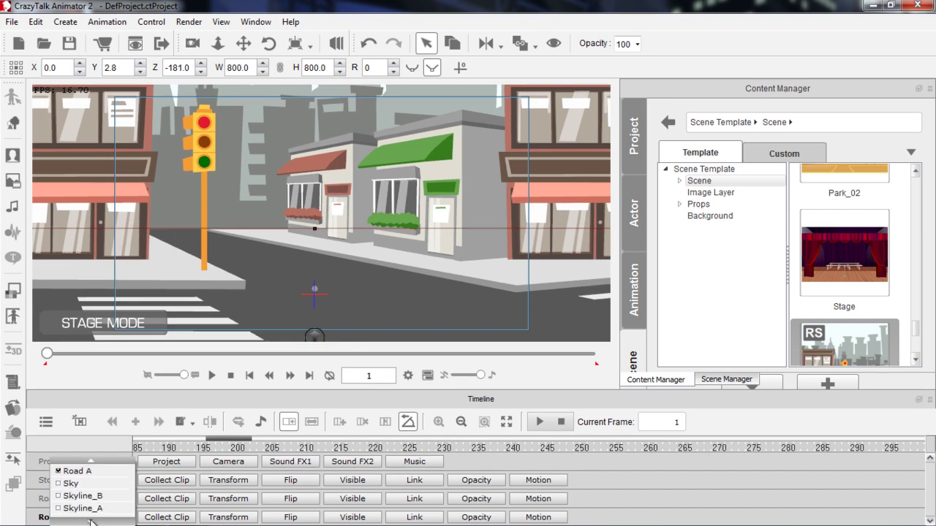
pyautogui.click(64, 472)
pyautogui.click(64, 483)
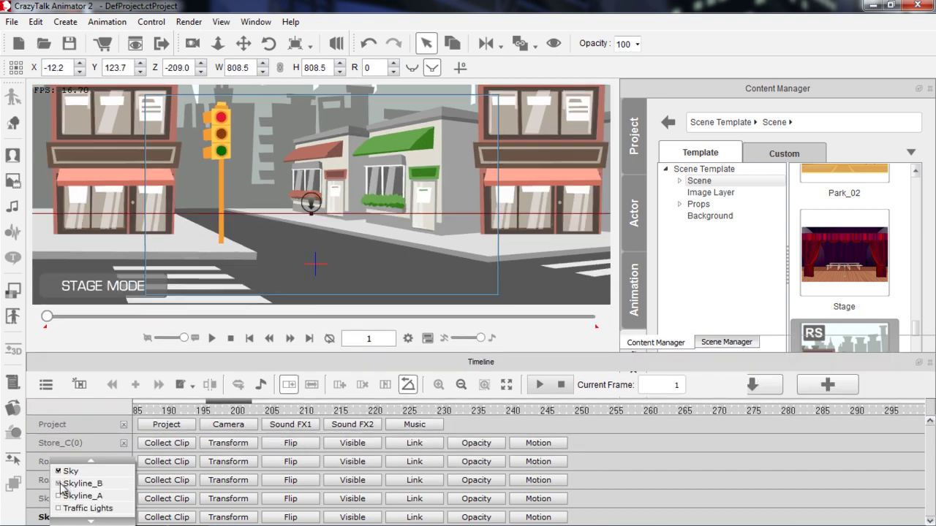
pyautogui.click(122, 363)
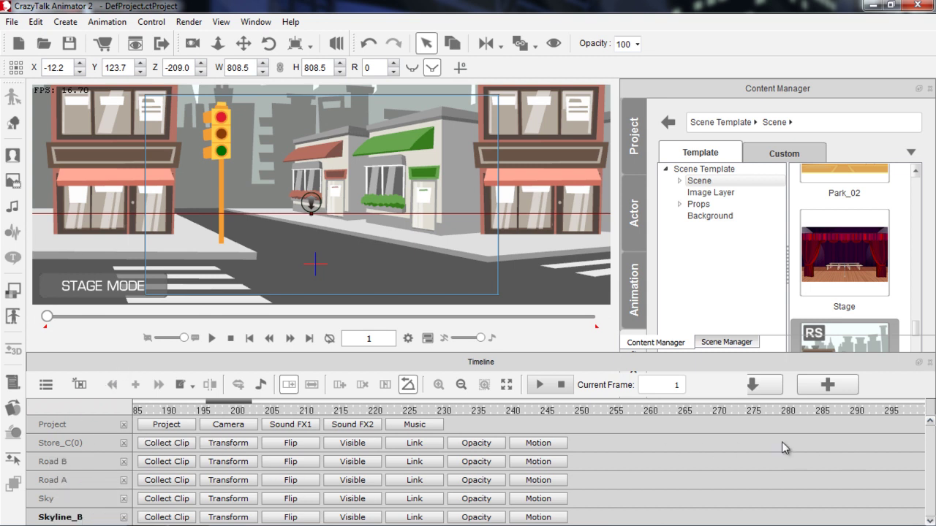
# Step: Expand the Transform tracks of Road B and Store_C(0) in the Timeline
pyautogui.click(235, 463)
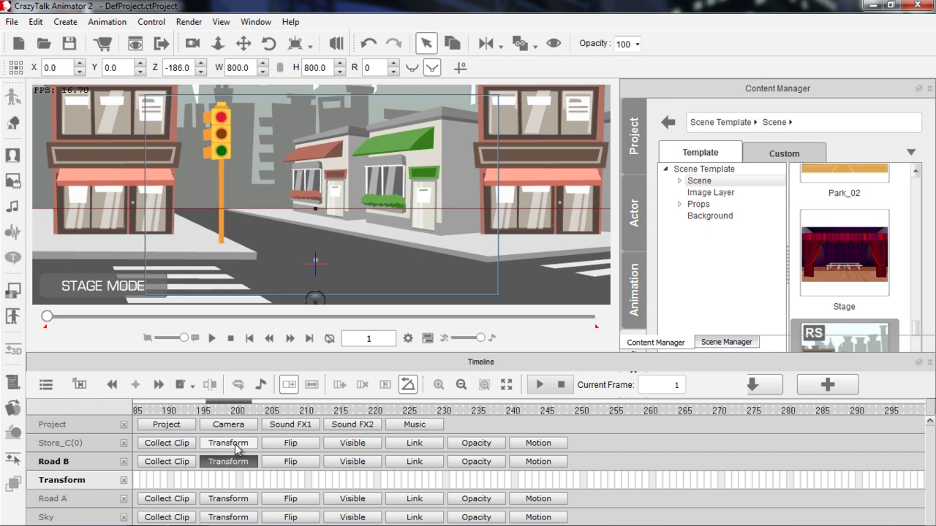
pyautogui.click(236, 444)
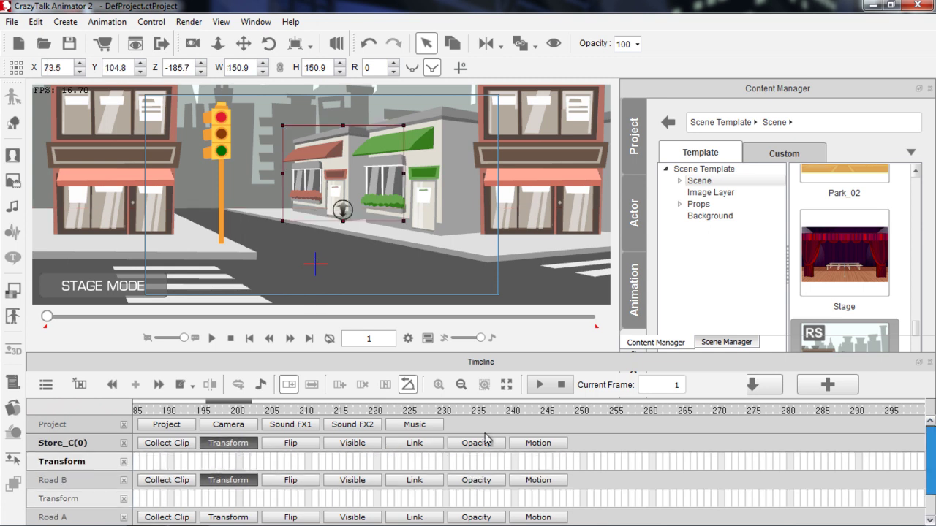
pyautogui.moveTo(934, 449)
pyautogui.mouseDown()
pyautogui.moveTo(933, 476)
pyautogui.moveTo(933, 443)
pyautogui.mouseUp()
# Step: Undock the Timeline and remove the Store_C(0), Road B, Road A, Sky and Skyline_B tracks from it
pyautogui.doubleClick(429, 365)
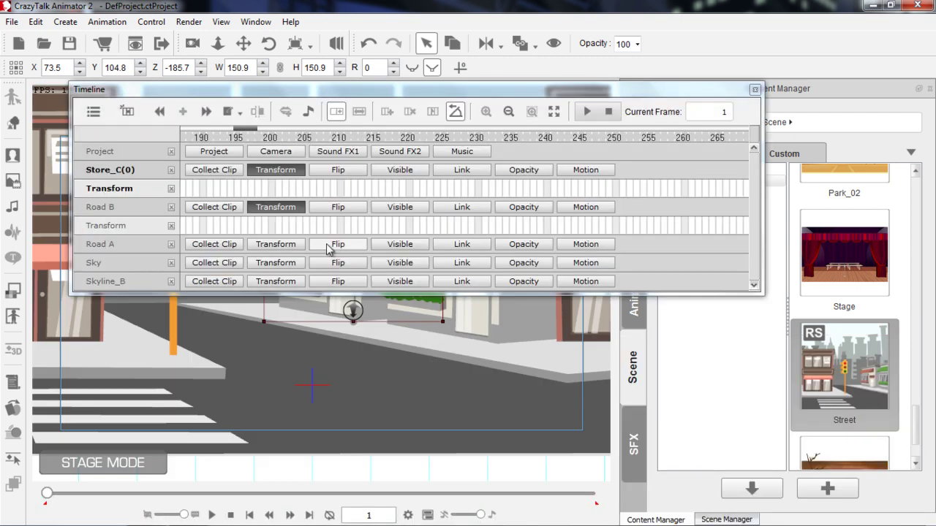
pyautogui.click(171, 170)
pyautogui.click(171, 169)
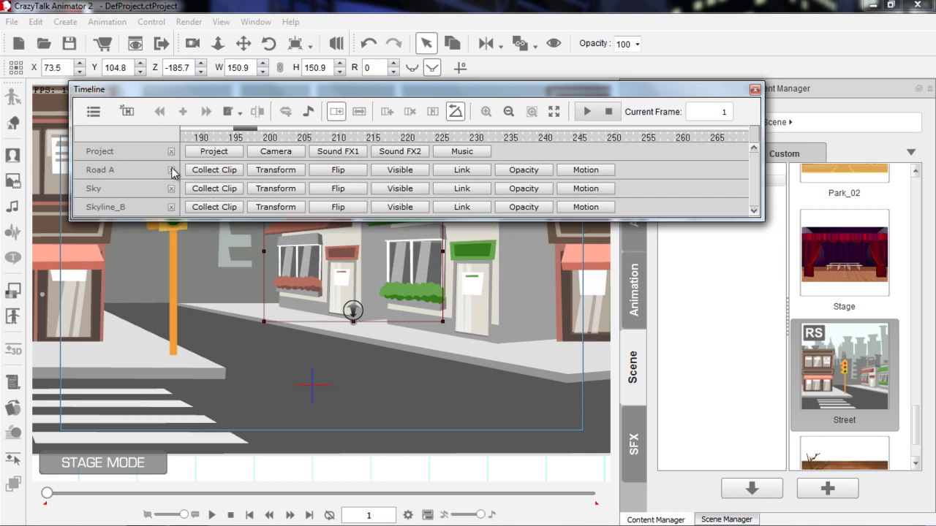
pyautogui.click(171, 170)
pyautogui.click(171, 171)
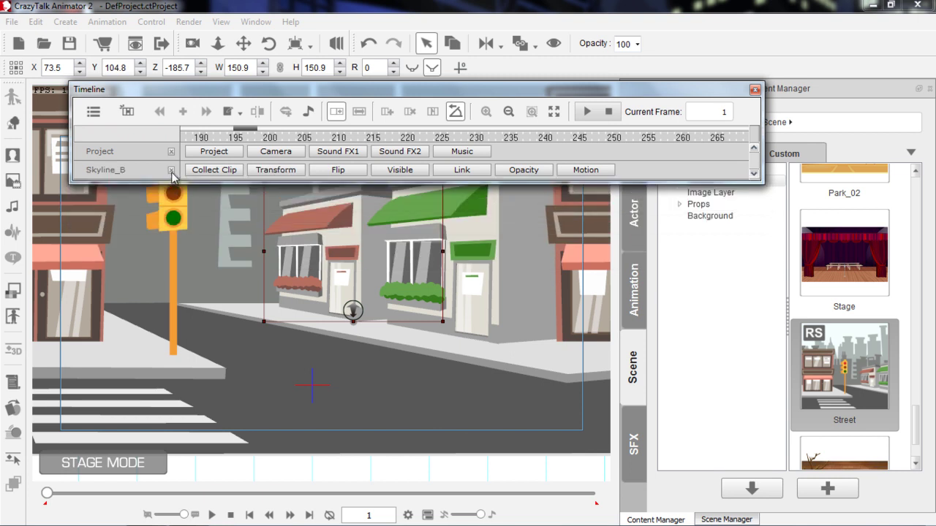
pyautogui.click(171, 169)
# Step: Move the floating Timeline above the stage and bring its ruler back to the first frame
pyautogui.moveTo(255, 95); pyautogui.dragTo(227, 35)
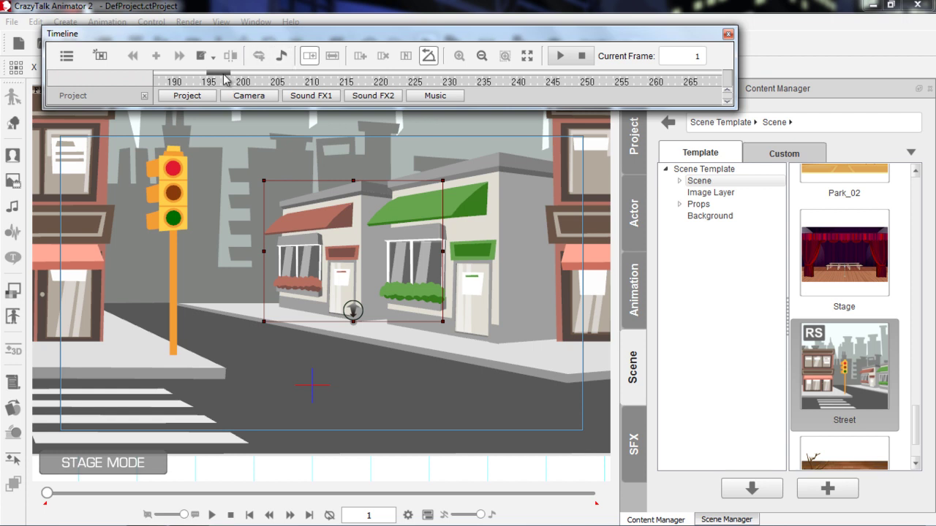
pyautogui.moveTo(225, 73); pyautogui.dragTo(145, 73)
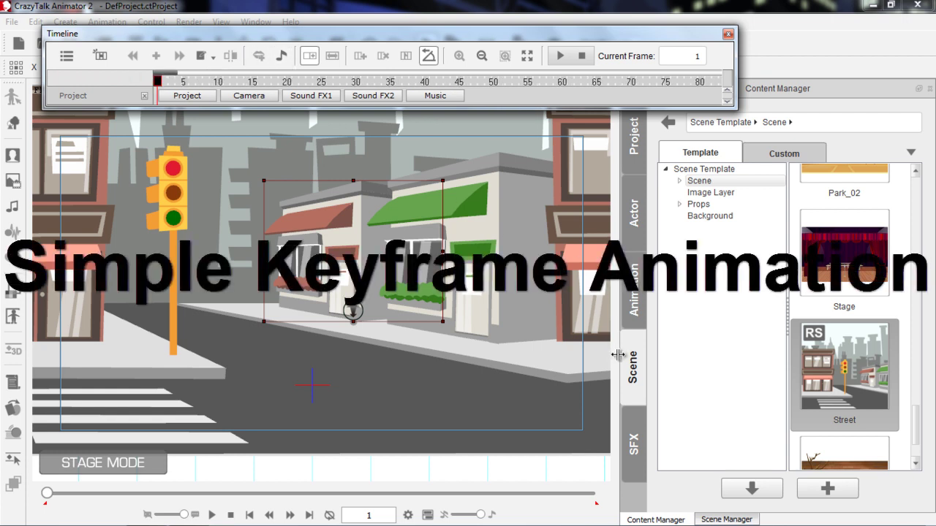
# Step: Open the Street Scene folder of the Metro City props in the scene template library
pyautogui.click(633, 382)
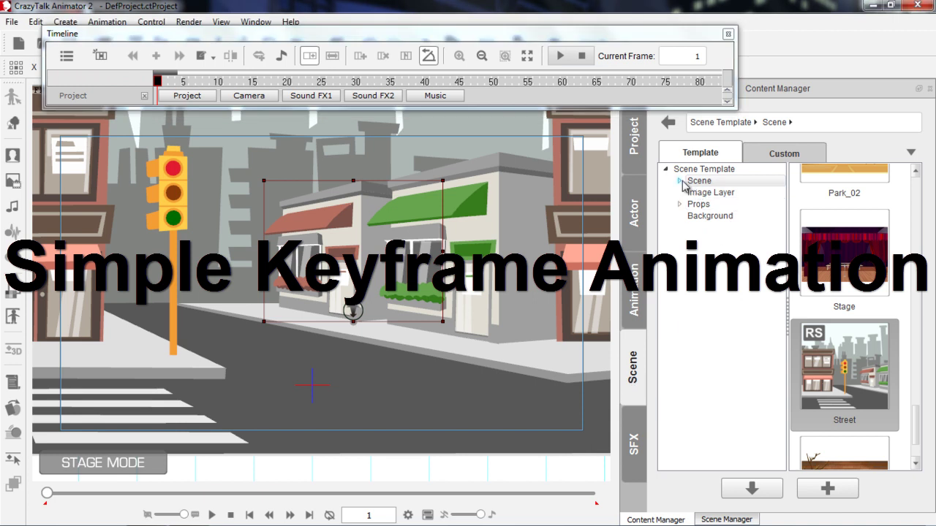
pyautogui.click(680, 181)
pyautogui.click(681, 181)
pyautogui.click(680, 204)
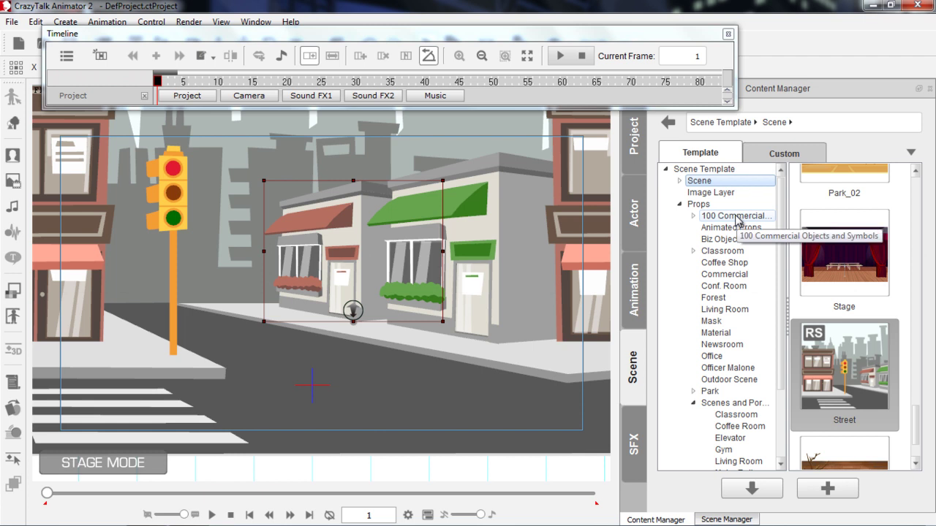
pyautogui.click(733, 404)
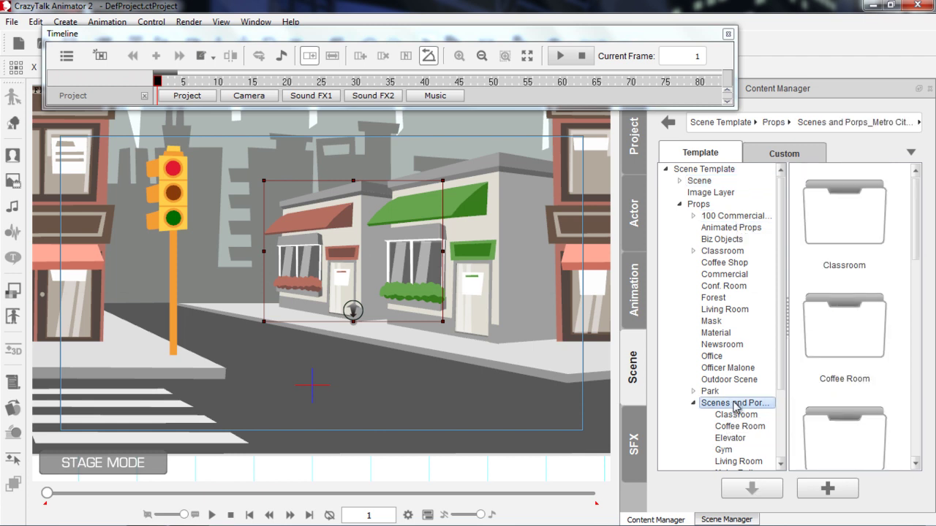
pyautogui.scroll(-3, 784, 344)
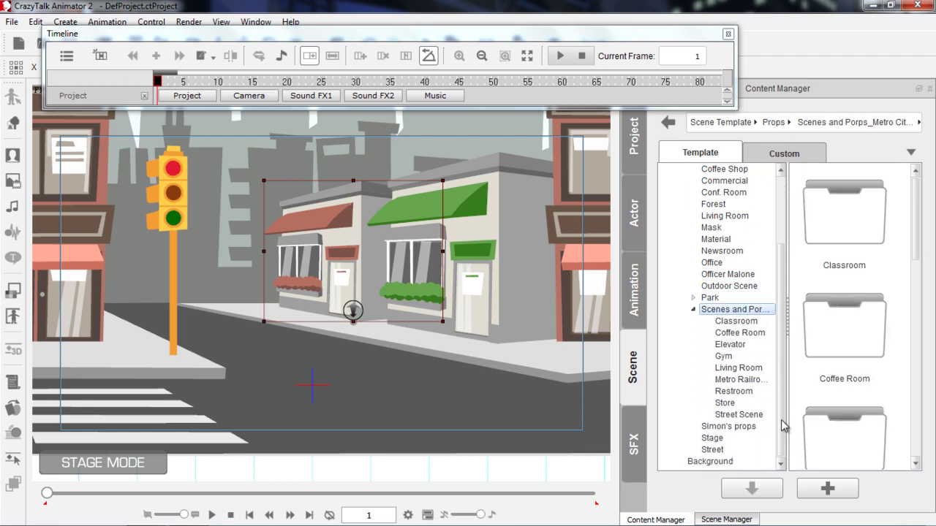
pyautogui.click(751, 418)
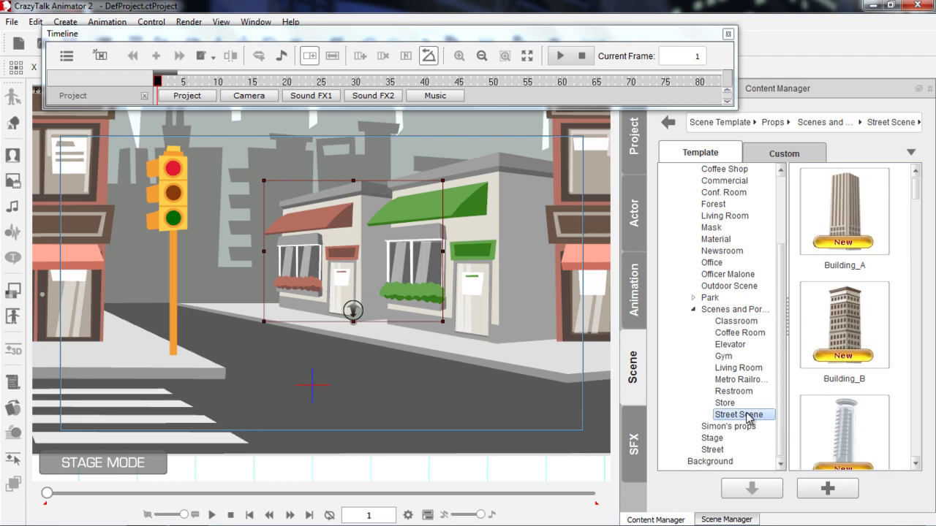
# Step: Add the Taxi prop to the road in front of the red-awning storefront
pyautogui.moveTo(918, 190); pyautogui.dragTo(912, 413)
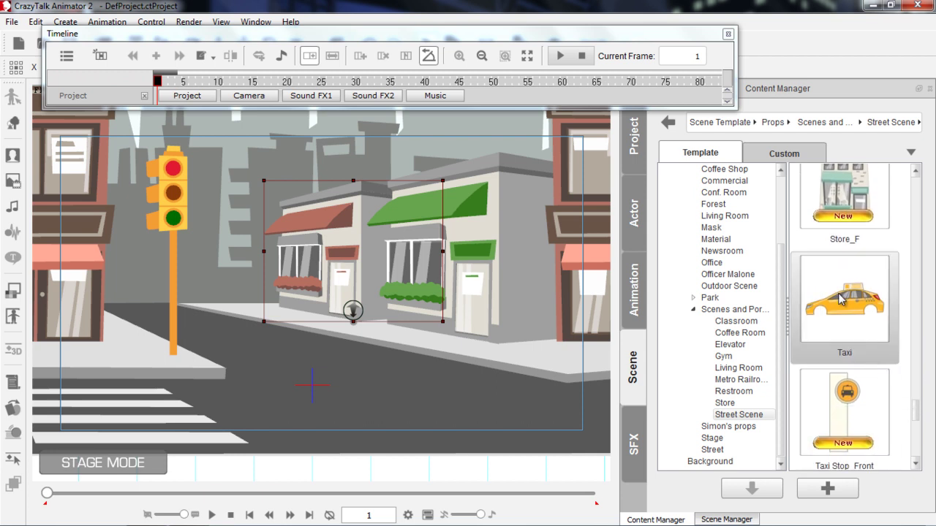
pyautogui.moveTo(860, 302); pyautogui.dragTo(535, 380)
pyautogui.moveTo(554, 417); pyautogui.dragTo(268, 379)
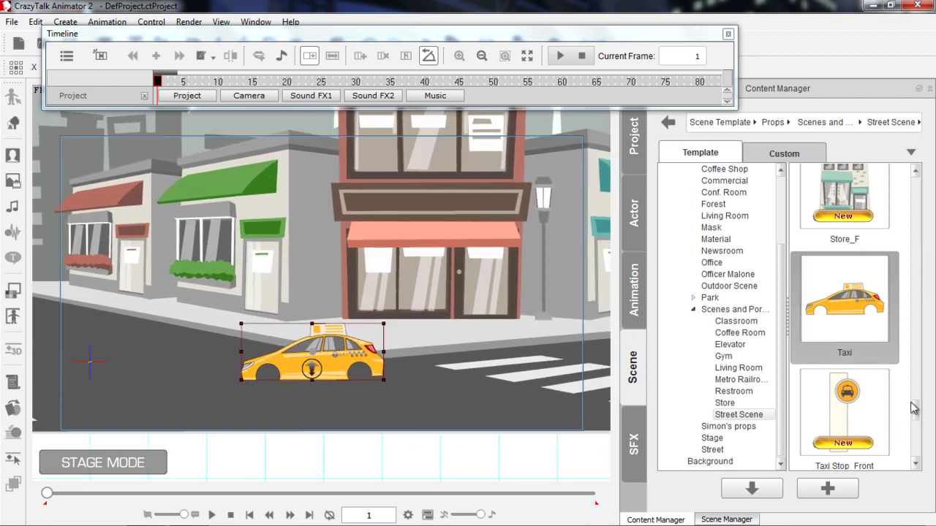
# Step: Add the Taxi_Tires prop beneath the taxi and fit the tires into its wheel arches
pyautogui.scroll(-5, 916, 412)
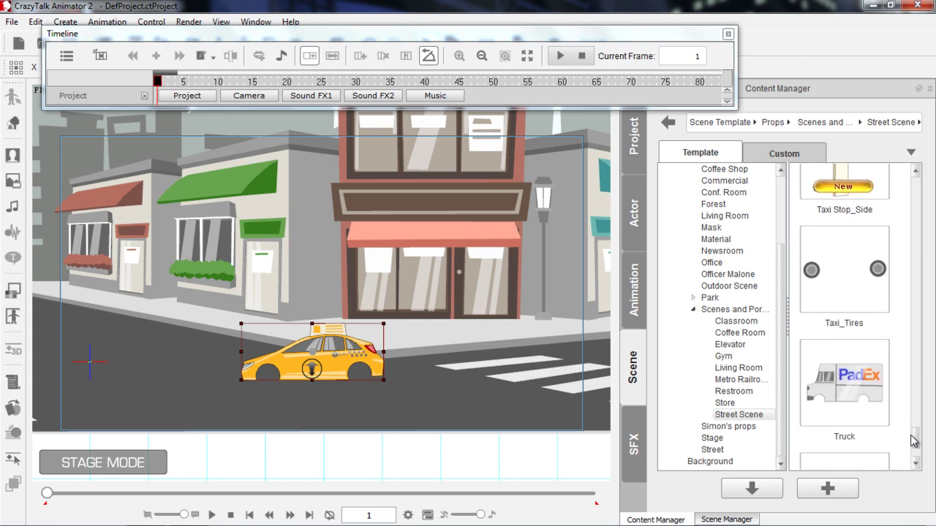
pyautogui.moveTo(860, 276); pyautogui.dragTo(319, 383)
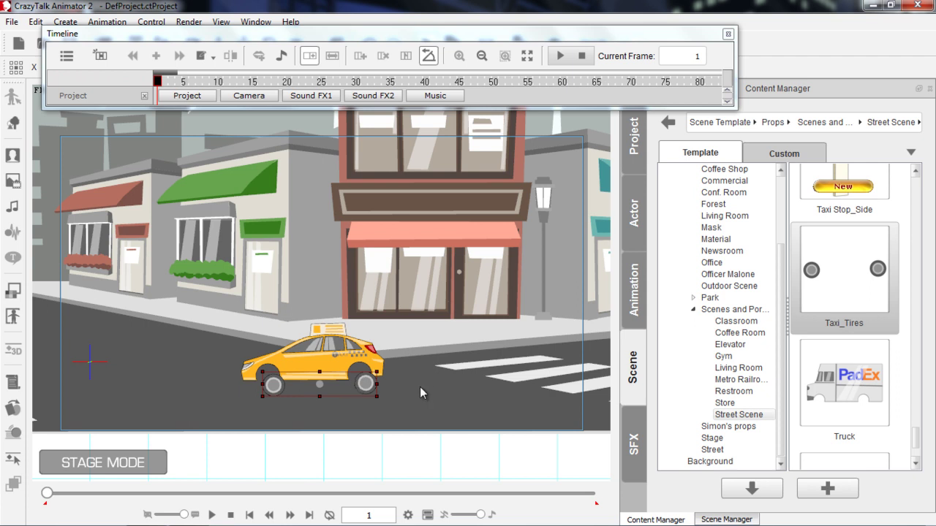
pyautogui.scroll(3, 412, 410)
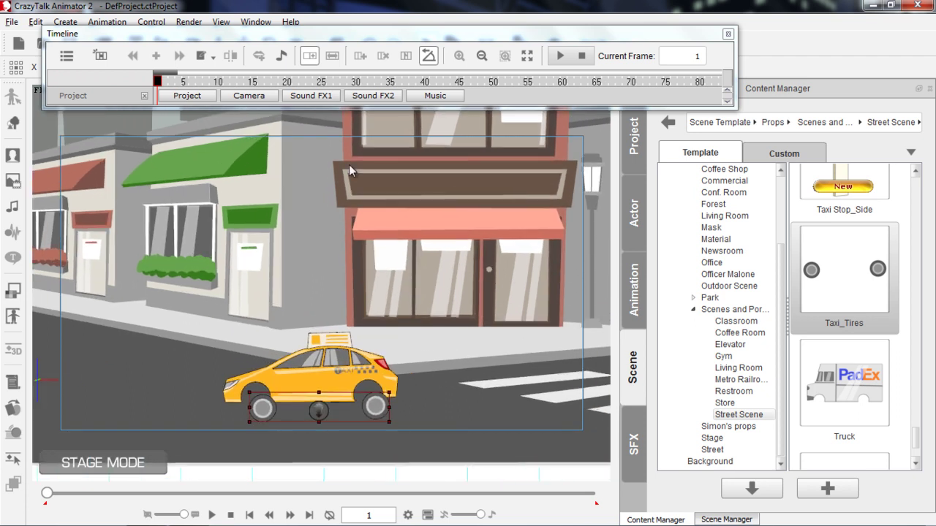
pyautogui.scroll(2, 426, 199)
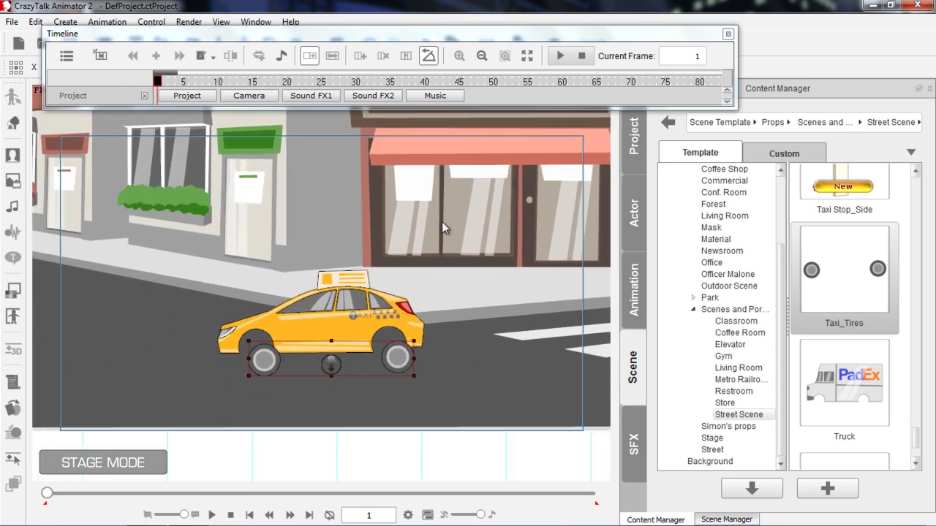
pyautogui.scroll(2, 441, 221)
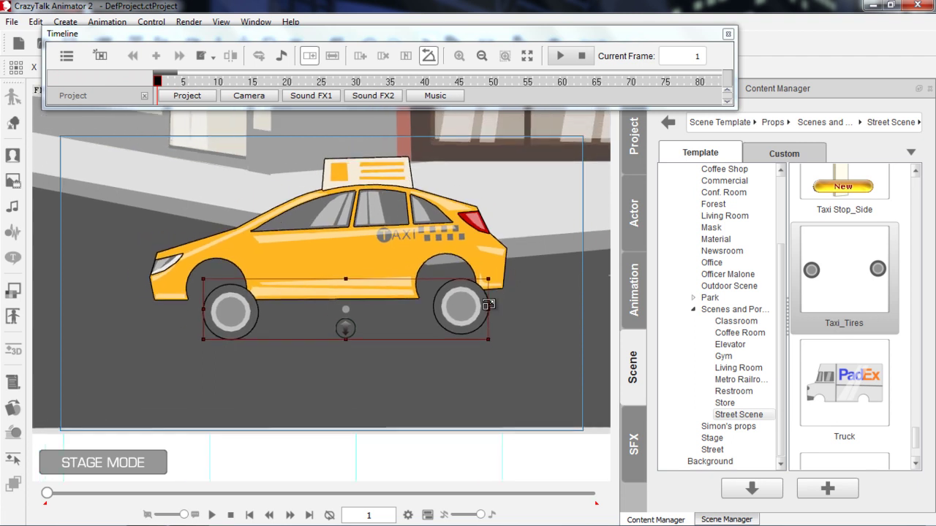
pyautogui.moveTo(449, 318); pyautogui.dragTo(443, 291)
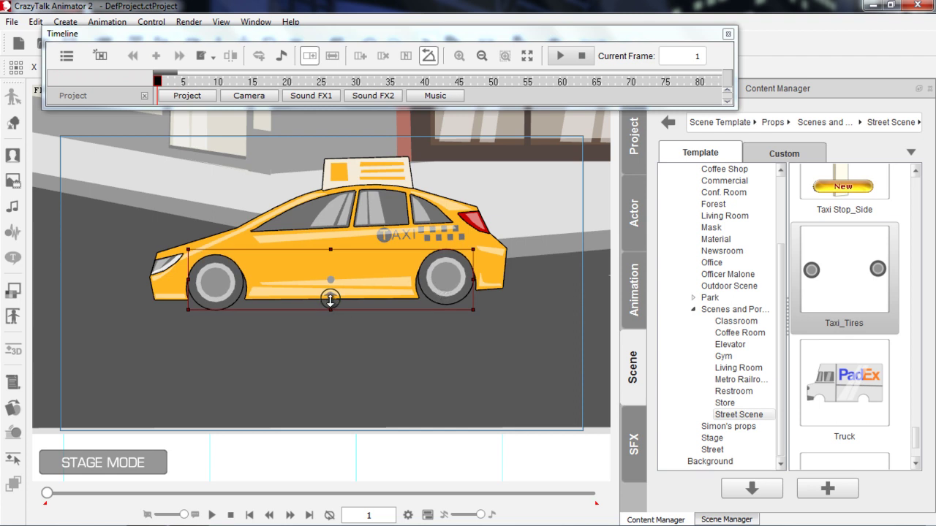
pyautogui.moveTo(331, 300); pyautogui.dragTo(331, 299)
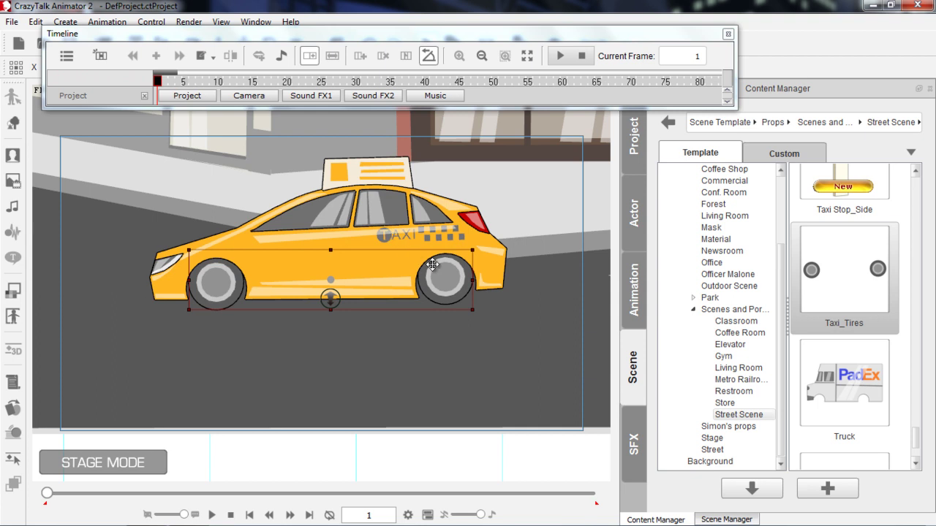
# Step: Show the tracks of the taxi and its tires in the Timeline for the objects selected on stage
pyautogui.scroll(-2, 543, 368)
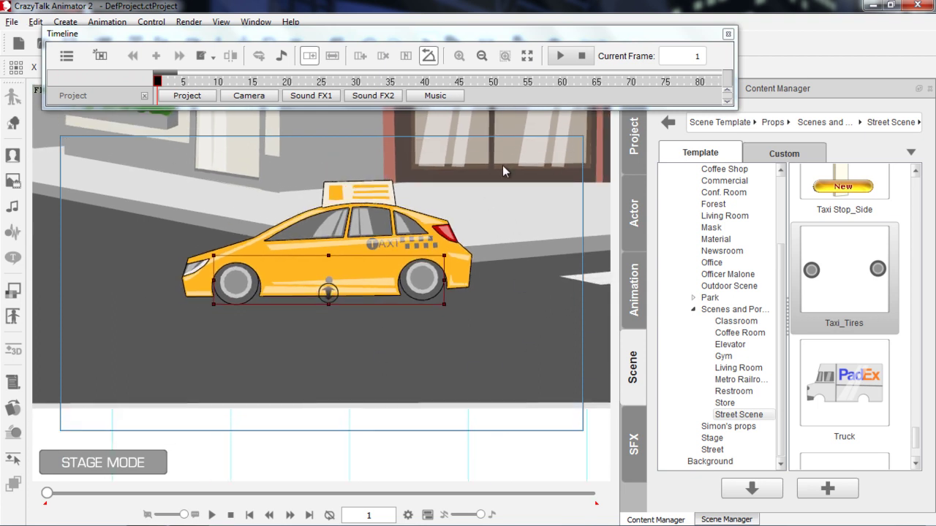
pyautogui.scroll(-1, 508, 343)
pyautogui.scroll(-3, 492, 235)
pyautogui.moveTo(509, 289); pyautogui.dragTo(395, 268)
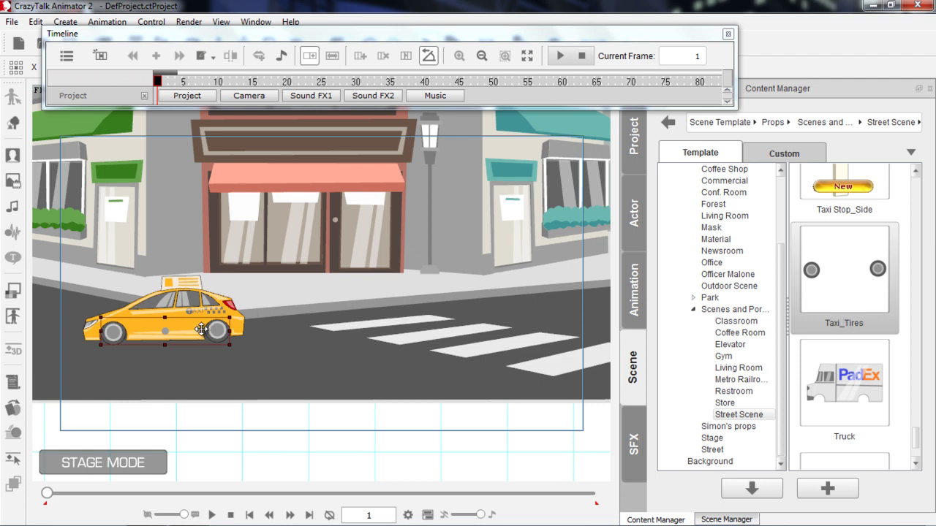
pyautogui.click(192, 308)
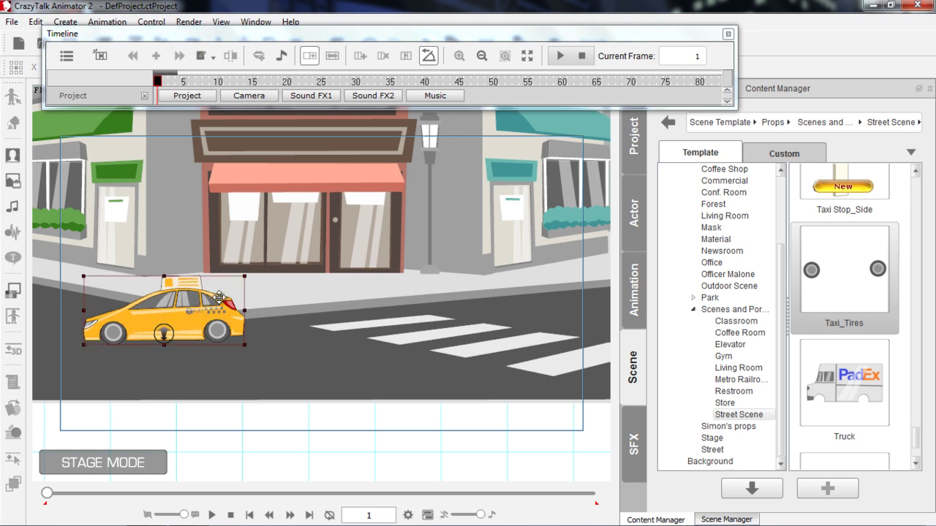
pyautogui.click(102, 57)
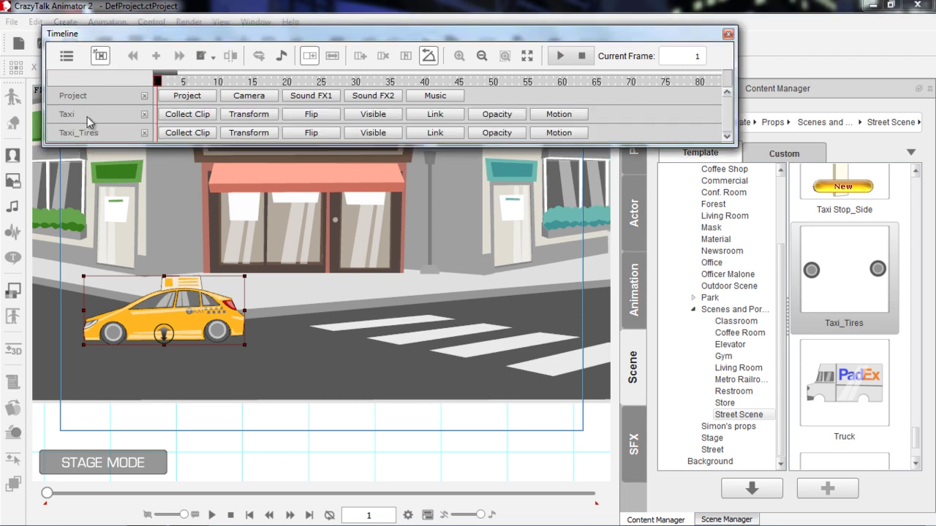
# Step: Move the taxi and its tires together onto the crosswalk and enlarge them
pyautogui.moveTo(198, 317); pyautogui.dragTo(471, 321)
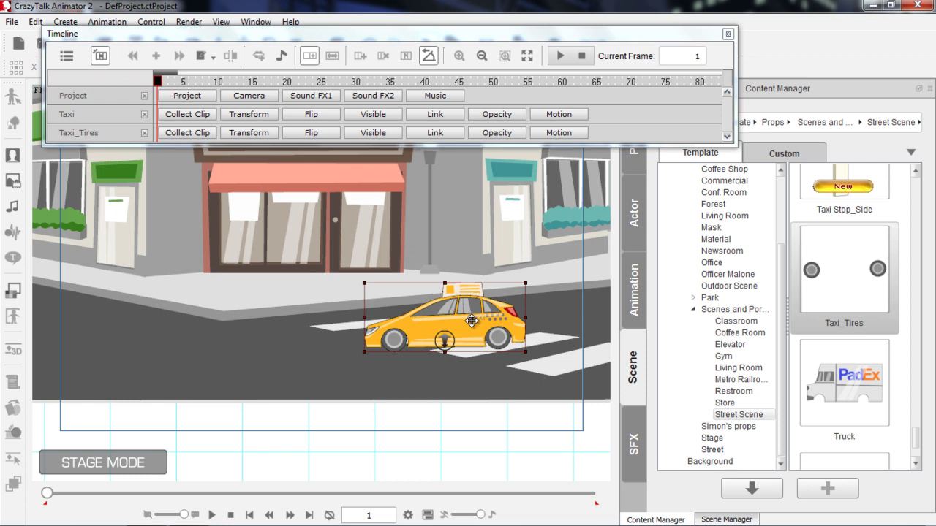
pyautogui.moveTo(521, 281); pyautogui.dragTo(566, 250)
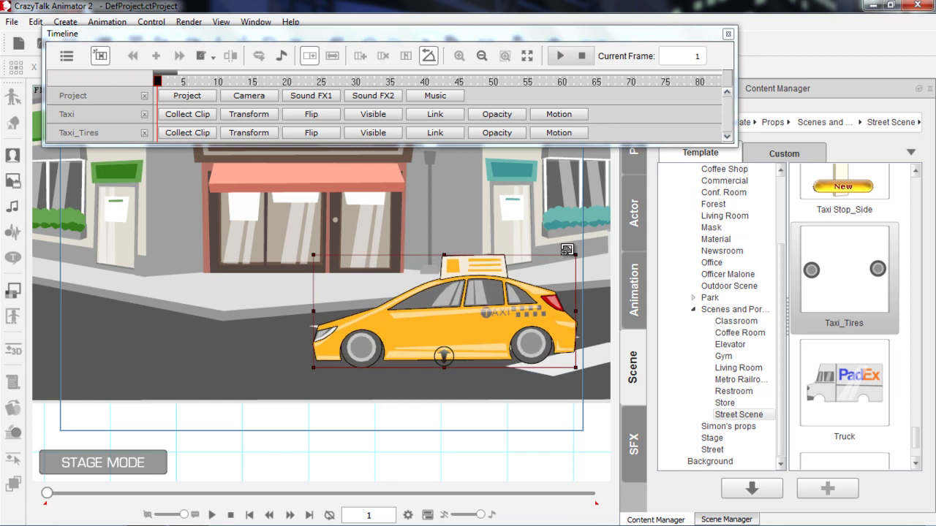
pyautogui.moveTo(516, 308); pyautogui.dragTo(513, 324)
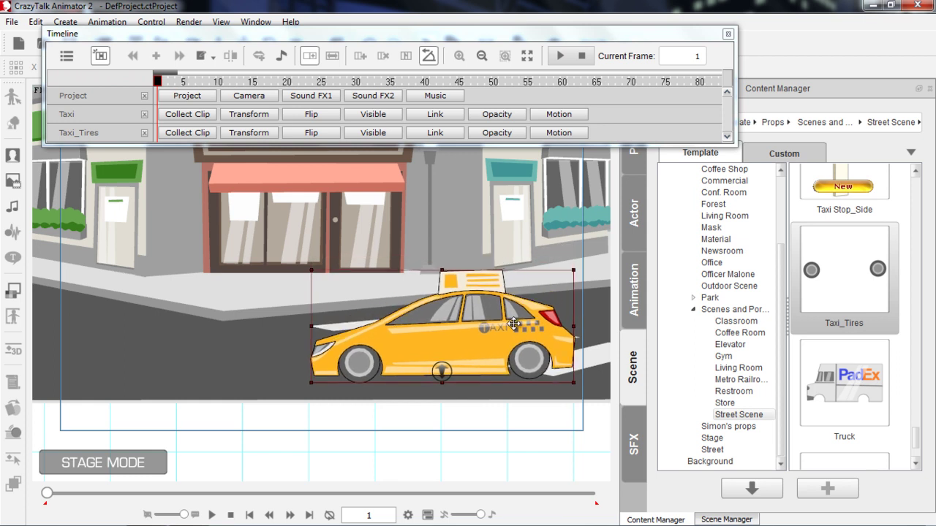
# Step: Select only the taxi body and expand its Transform track in the Timeline
pyautogui.click(459, 321)
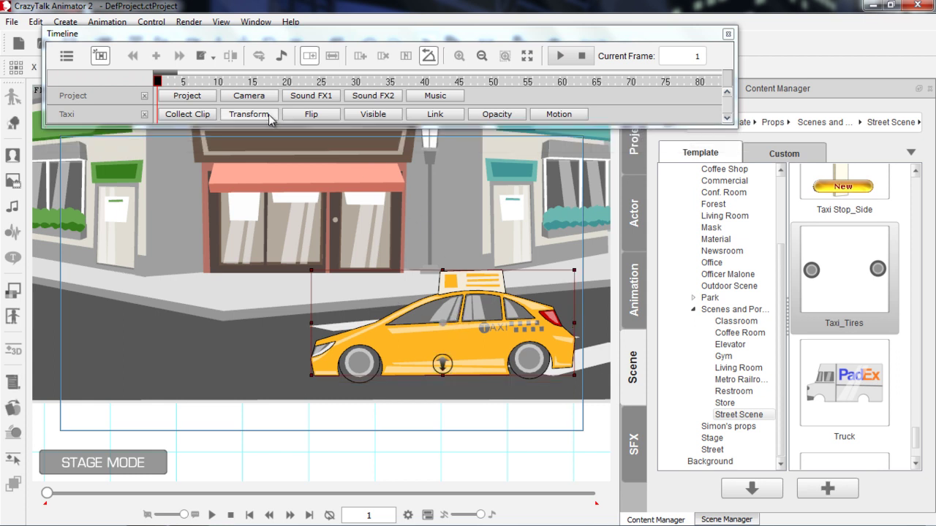
pyautogui.click(249, 115)
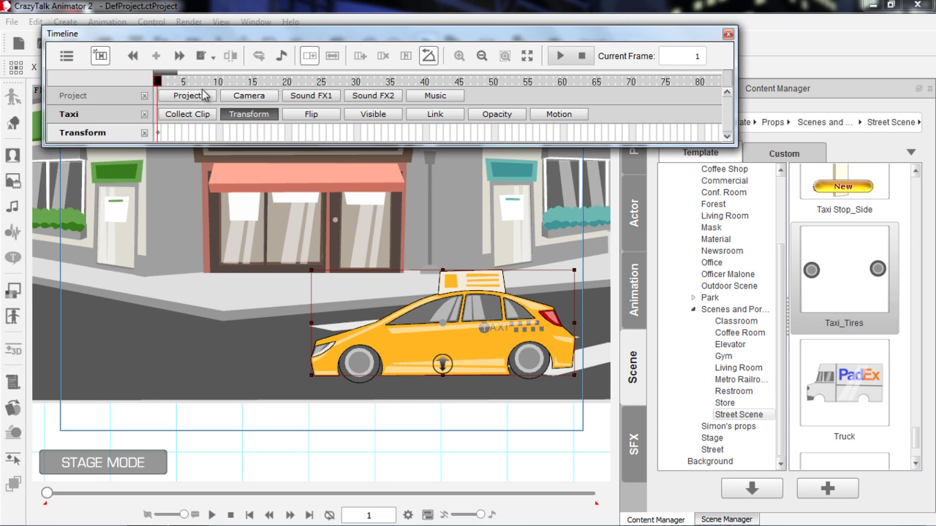
# Step: Examine the Timeline's zoom levels and actual size, then widen the ruler's visible range to about 135 frames
pyautogui.moveTo(180, 82); pyautogui.dragTo(135, 88)
pyautogui.moveTo(177, 73)
pyautogui.mouseDown()
pyautogui.moveTo(238, 77)
pyautogui.moveTo(171, 73)
pyautogui.mouseUp()
pyautogui.click(481, 56)
pyautogui.click(481, 56)
pyautogui.click(463, 58)
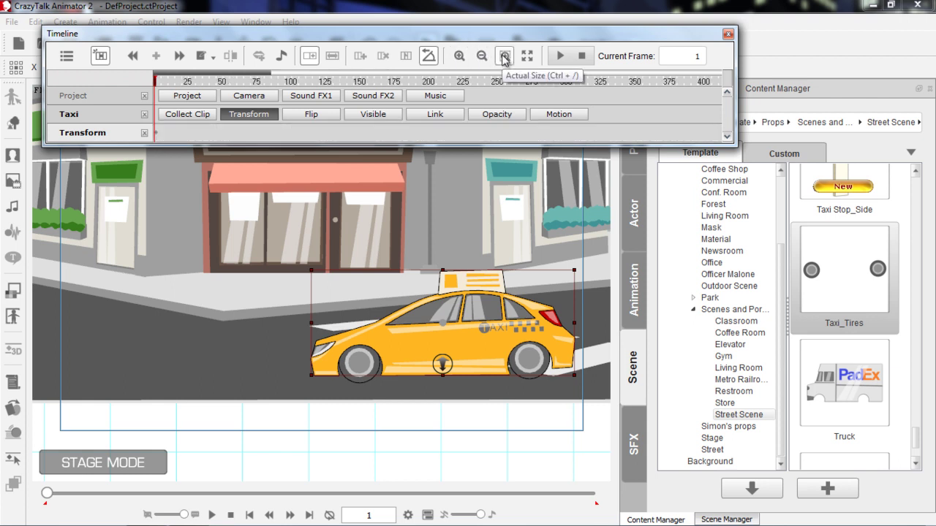
pyautogui.click(503, 58)
pyautogui.click(190, 82)
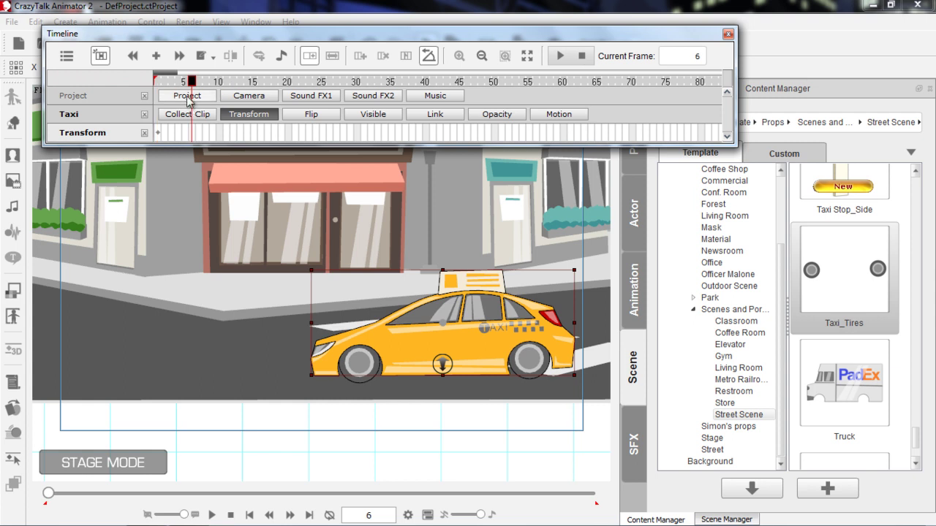
pyautogui.moveTo(190, 82)
pyautogui.mouseDown()
pyautogui.moveTo(157, 81)
pyautogui.moveTo(189, 70)
pyautogui.mouseUp()
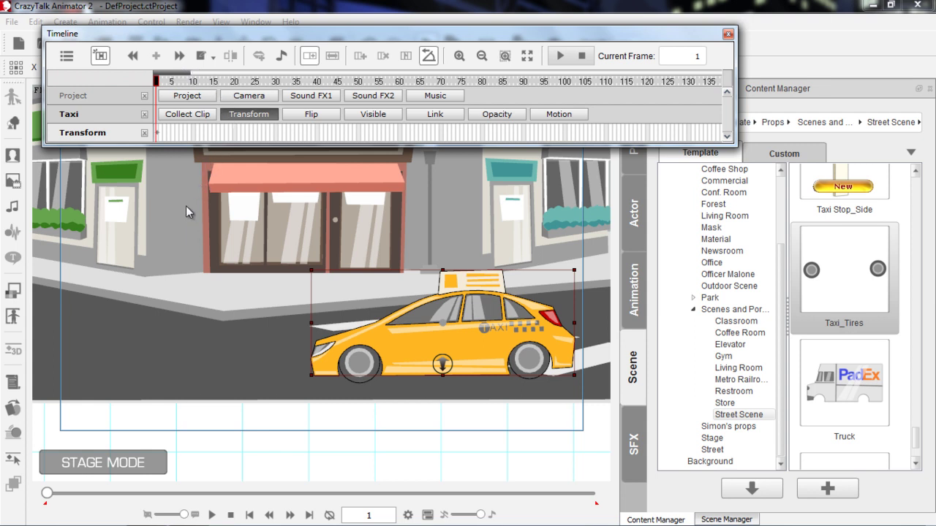
# Step: Add a Transform key for the taxi body at frame 175 by moving it along the road to the far-left storefront
pyautogui.scroll(-4, 213, 319)
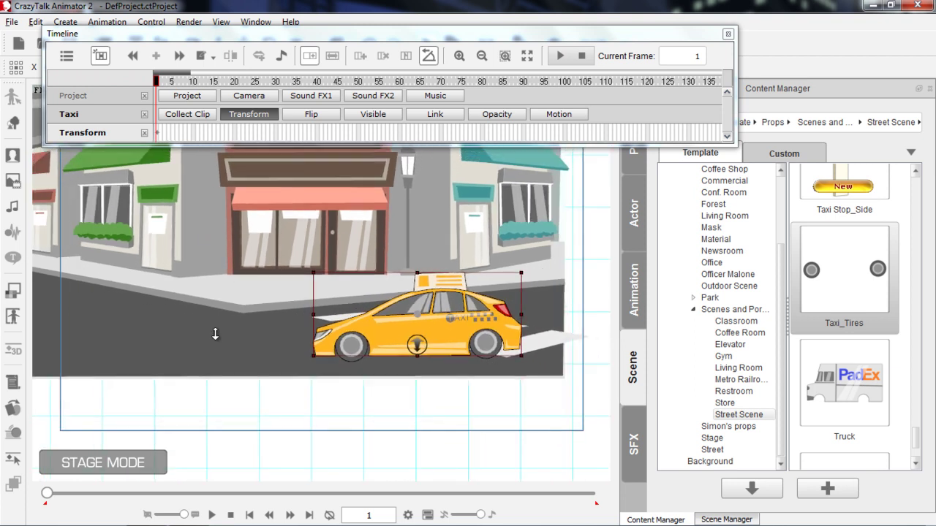
pyautogui.scroll(-1, 192, 312)
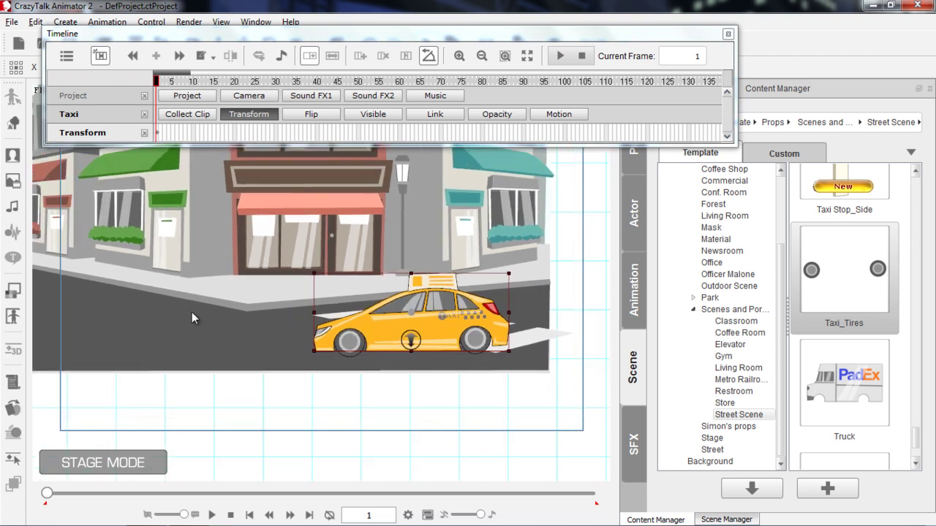
pyautogui.click(239, 413)
pyautogui.scroll(-4, 217, 299)
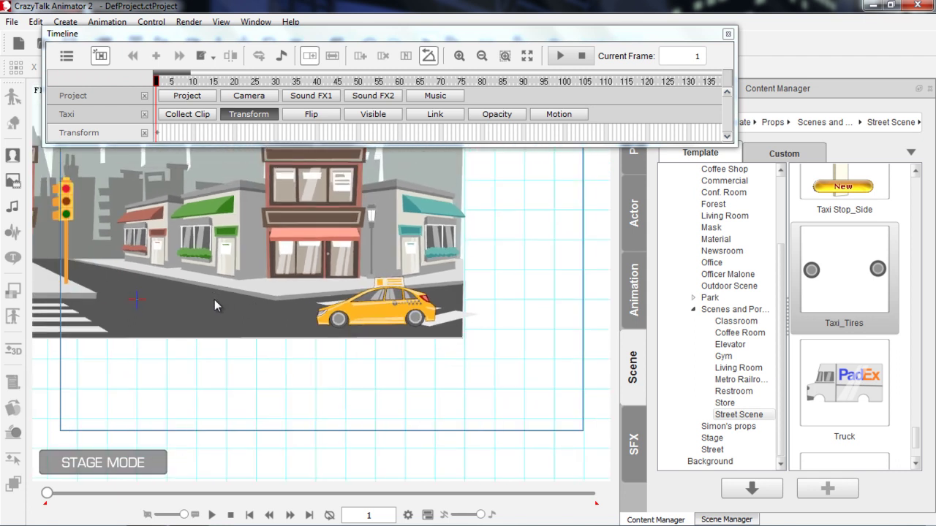
pyautogui.moveTo(215, 301); pyautogui.dragTo(449, 329)
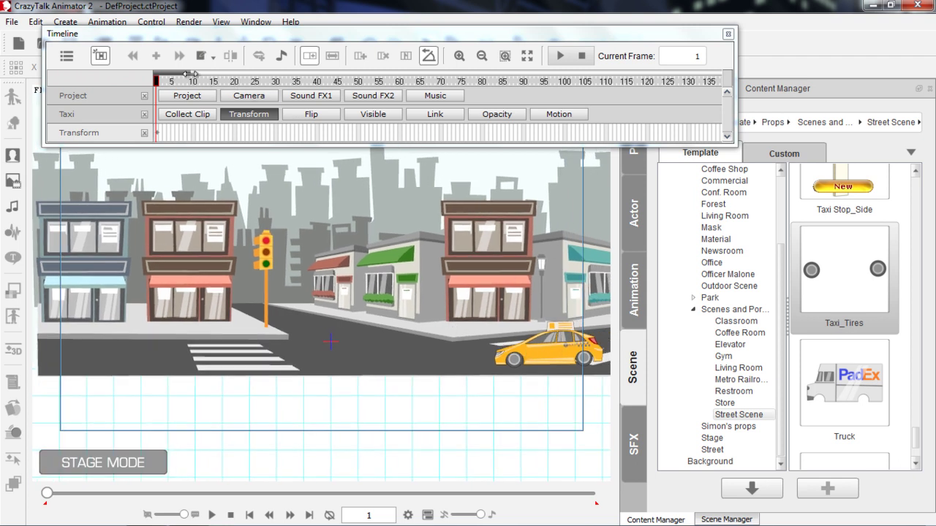
pyautogui.moveTo(189, 82); pyautogui.dragTo(483, 83)
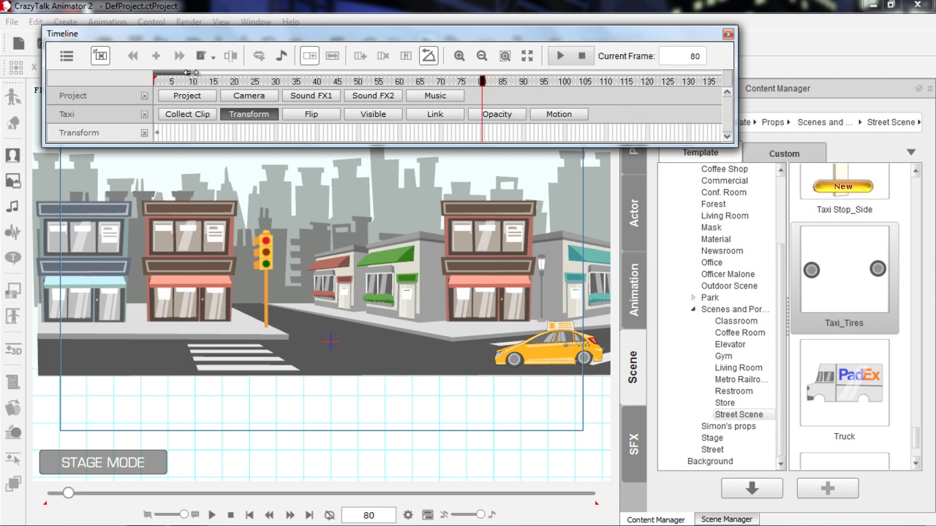
pyautogui.moveTo(190, 71); pyautogui.dragTo(202, 72)
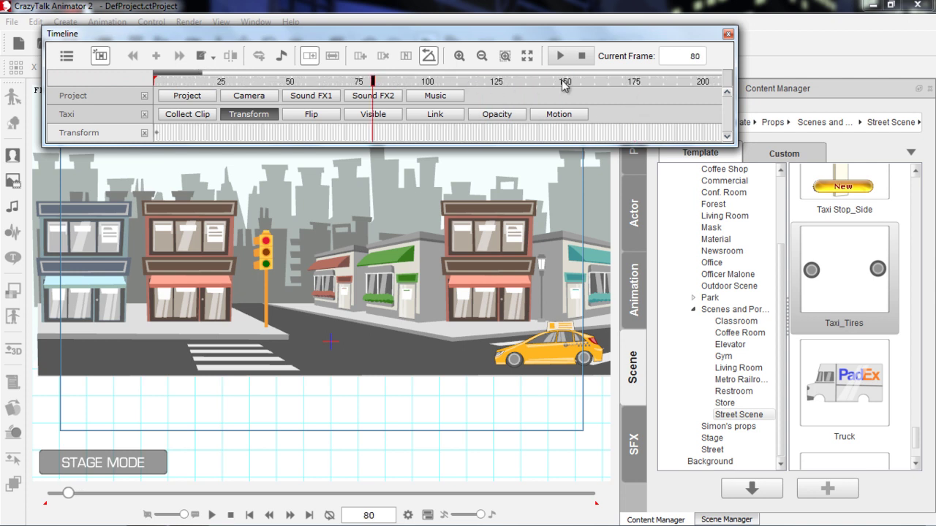
pyautogui.click(633, 82)
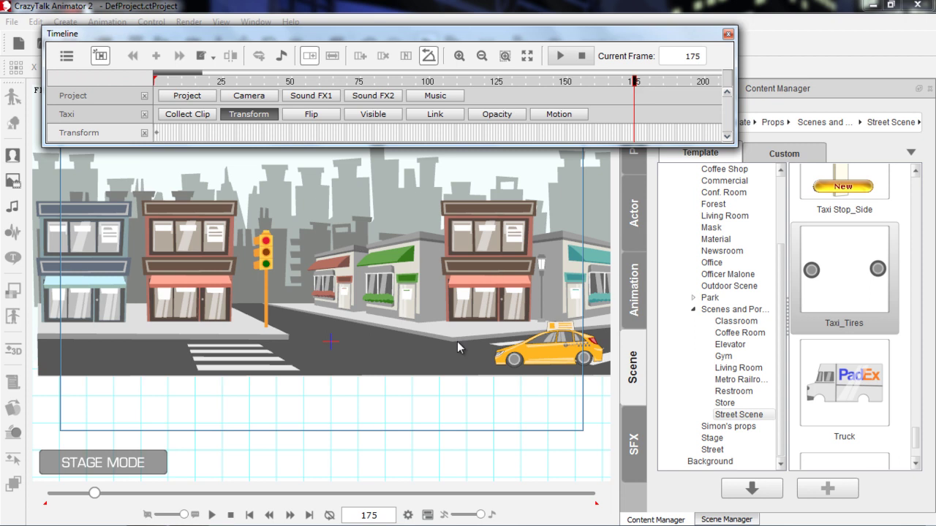
pyautogui.click(562, 346)
pyautogui.moveTo(568, 345); pyautogui.dragTo(120, 338)
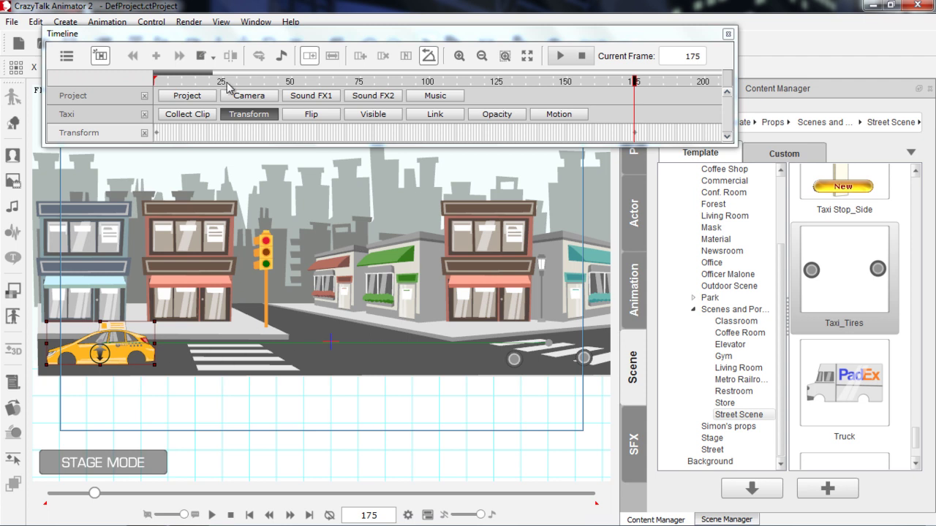
# Step: Play the taxi's movement from the first frame
pyautogui.moveTo(221, 81); pyautogui.dragTo(149, 84)
pyautogui.press('space')
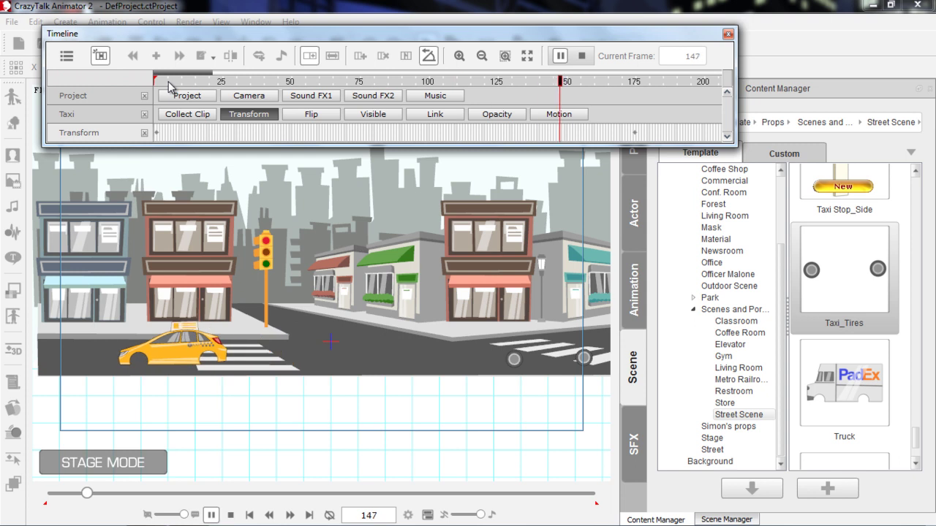
# Step: At frame 1, select the taxi tires and expand their Link track in the Timeline
pyautogui.press('space')
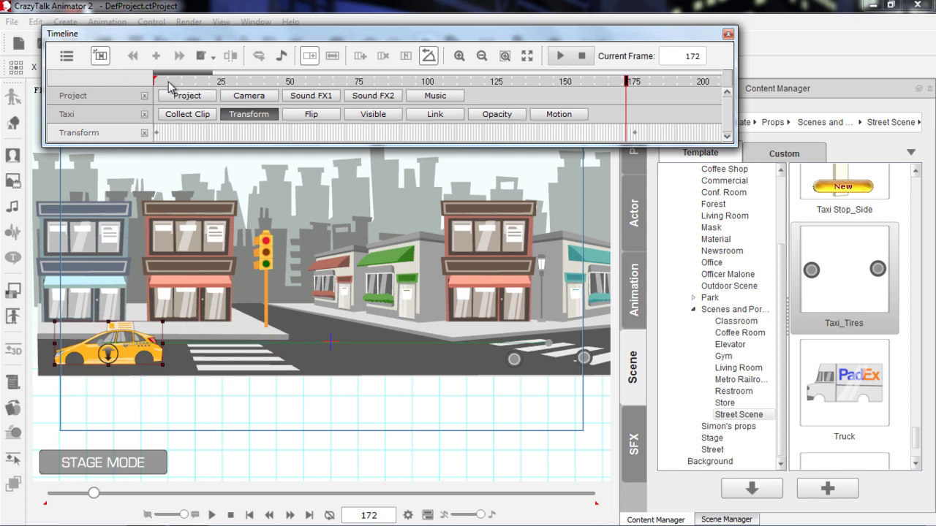
pyautogui.moveTo(456, 80); pyautogui.dragTo(139, 98)
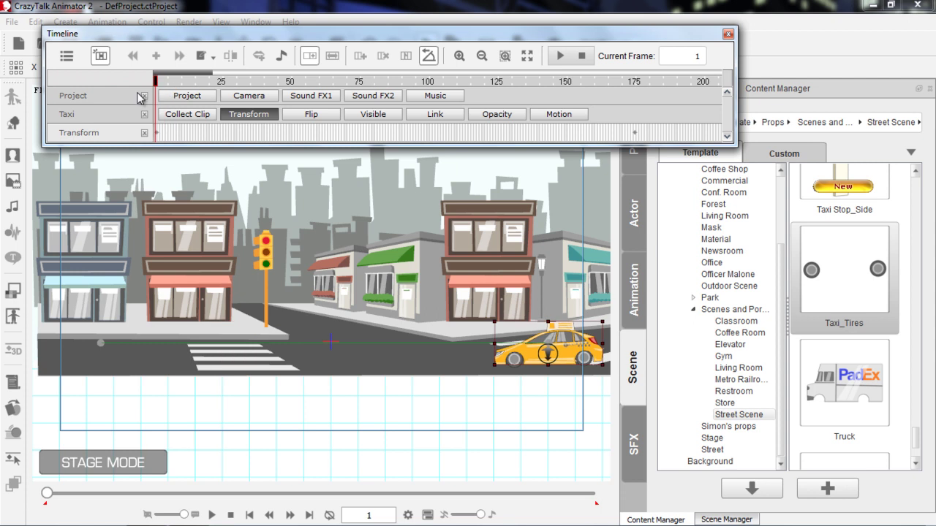
pyautogui.click(585, 358)
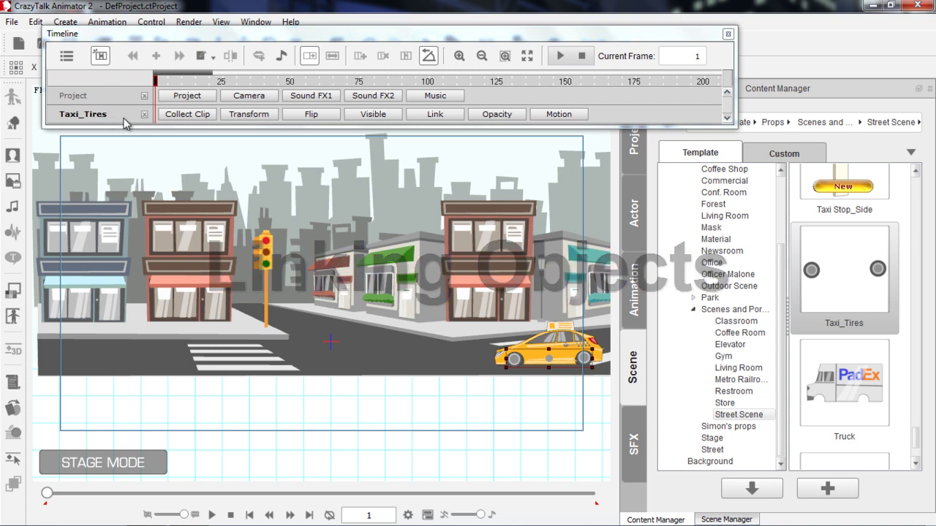
pyautogui.click(441, 115)
pyautogui.moveTo(470, 37); pyautogui.dragTo(487, 76)
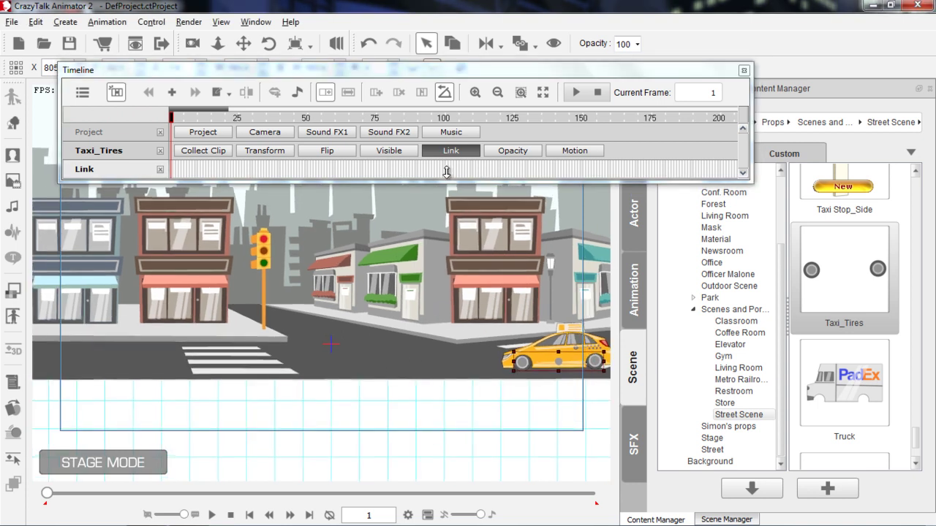
# Step: Link the tires to the taxi body at frame 1
pyautogui.moveTo(477, 322); pyautogui.dragTo(349, 301)
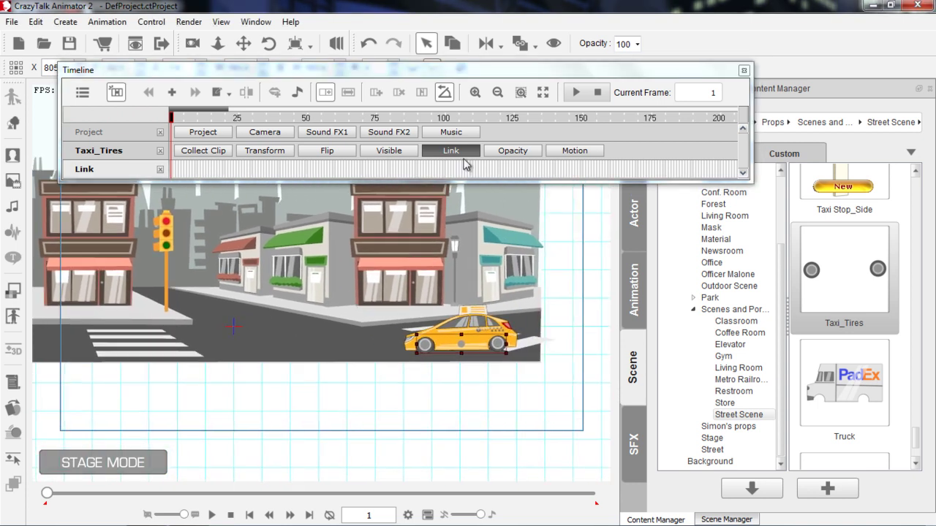
pyautogui.click(537, 48)
pyautogui.click(539, 65)
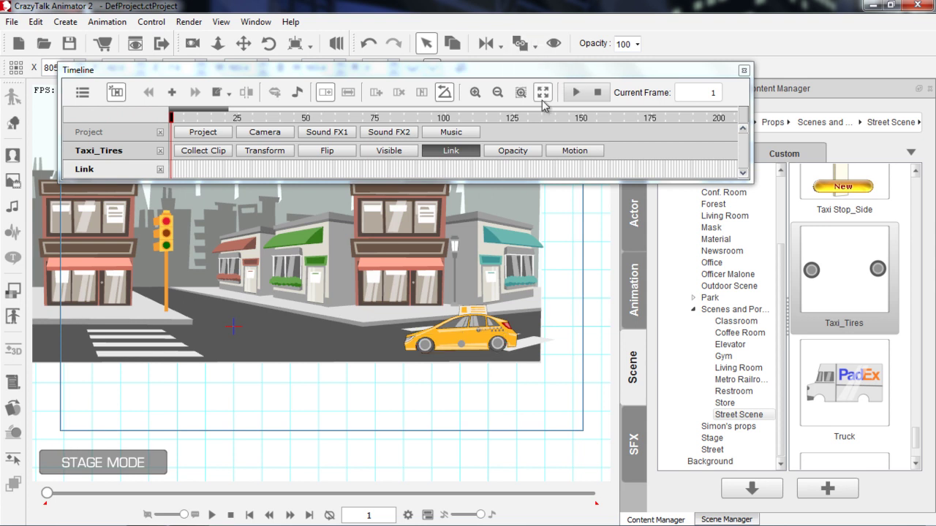
pyautogui.click(483, 328)
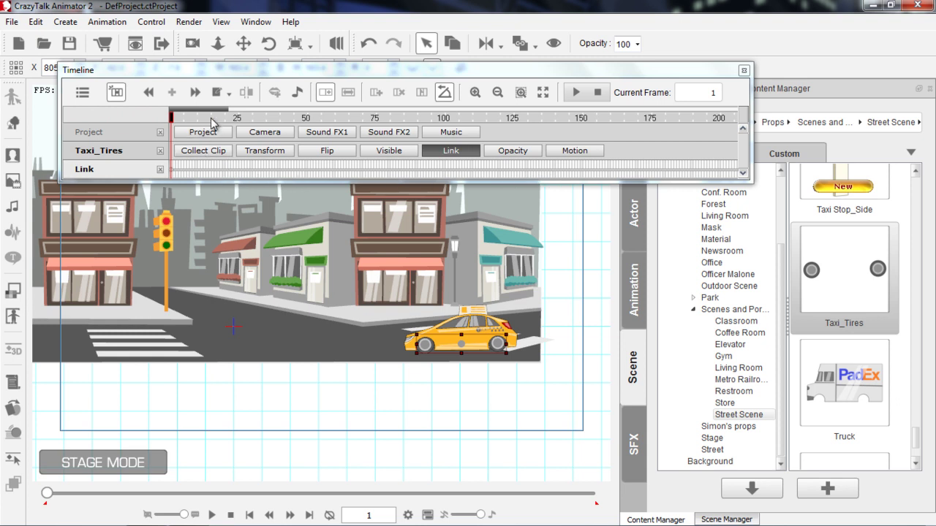
# Step: Play the linked taxi and tires from frame 1 and scrub back through their movement
pyautogui.press('space')
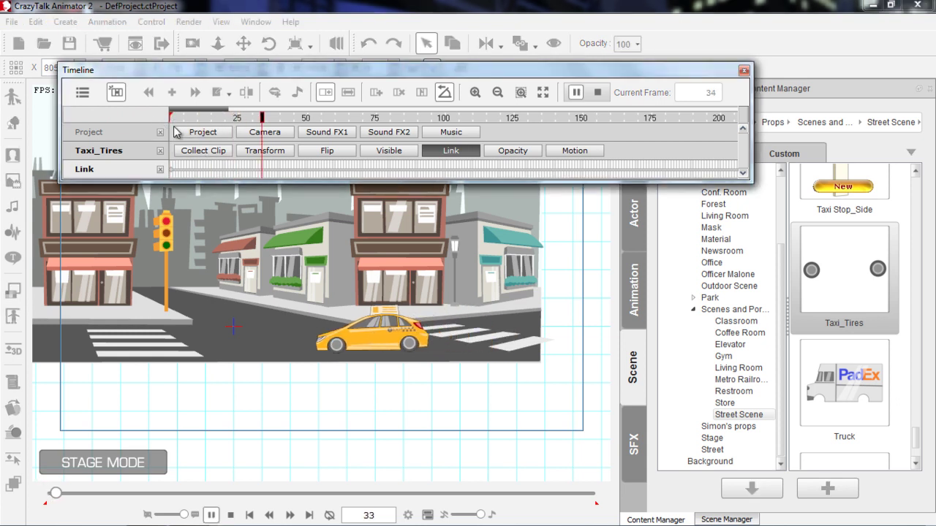
pyautogui.press('space')
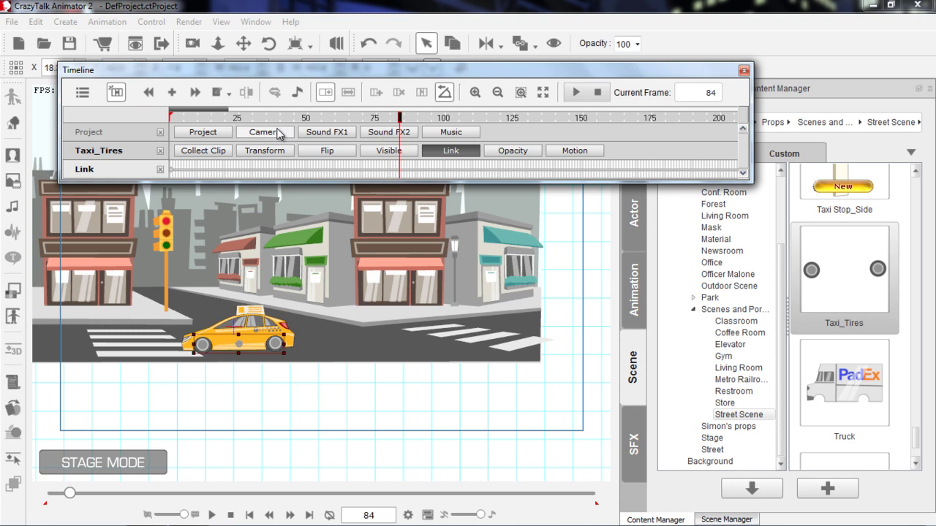
pyautogui.moveTo(251, 117); pyautogui.dragTo(344, 120)
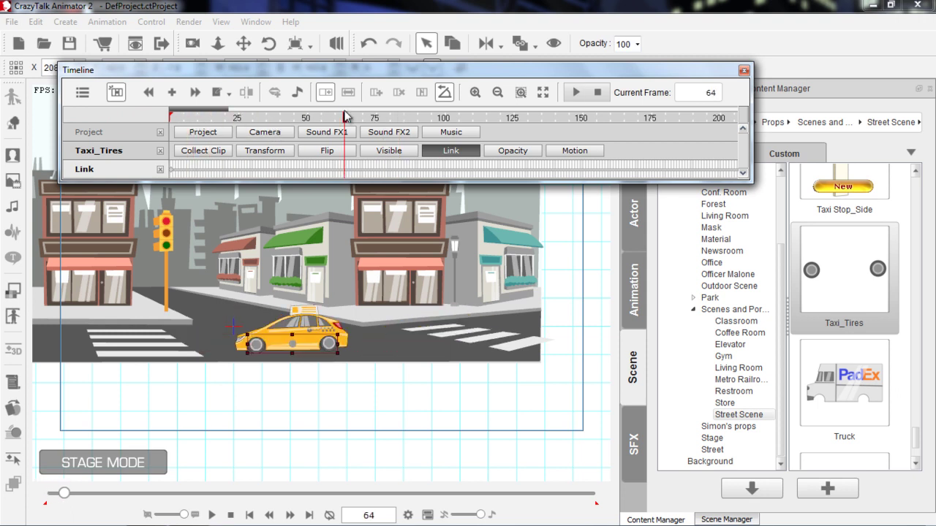
# Step: Unlink the tires from the taxi body at frame 75
pyautogui.click(375, 120)
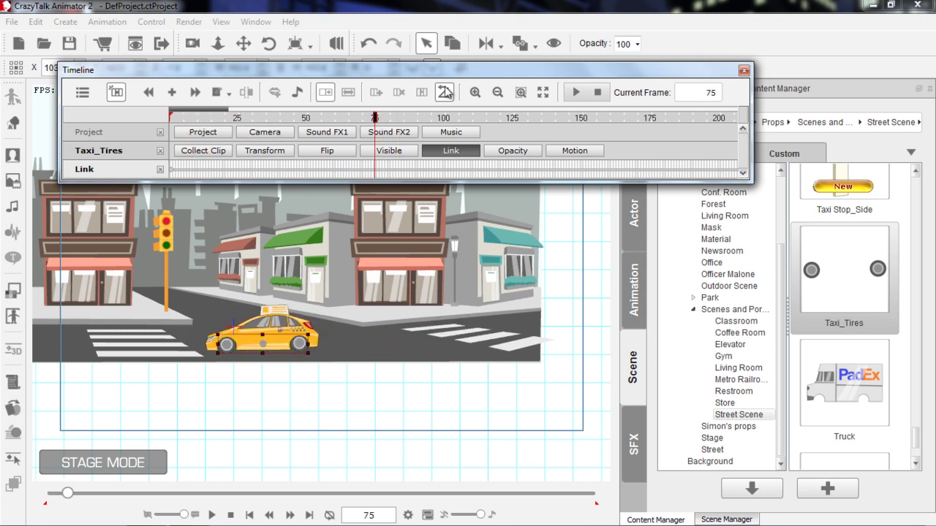
pyautogui.click(538, 46)
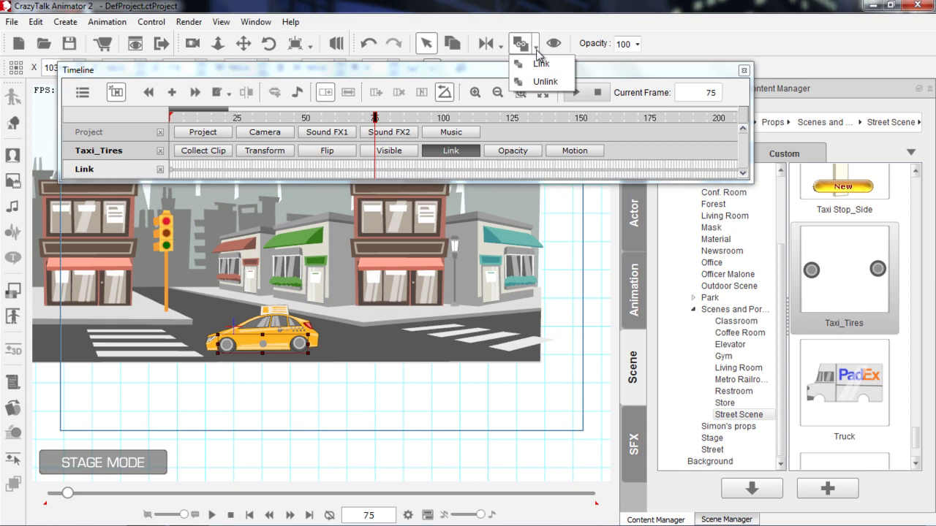
pyautogui.click(543, 62)
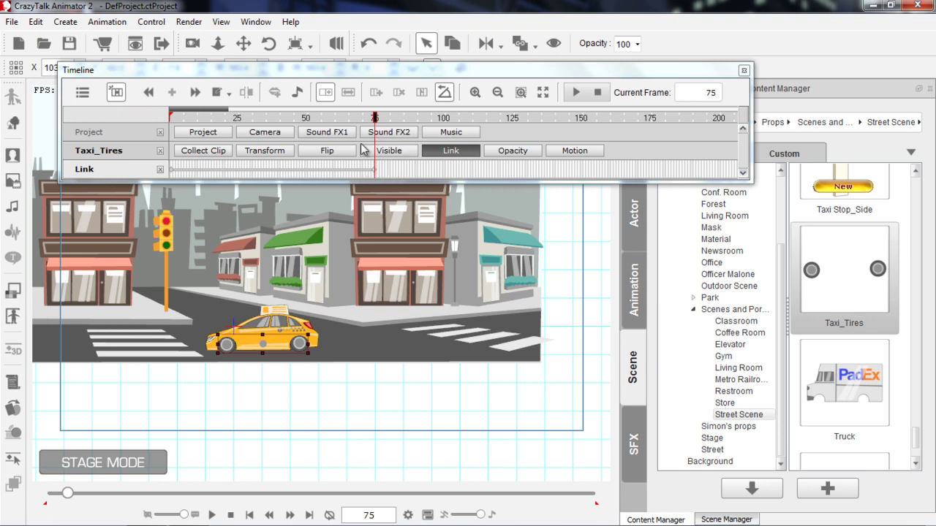
# Step: Play the animation from frame 1 past the unlink key to check how body and tires move
pyautogui.moveTo(306, 121); pyautogui.dragTo(153, 123)
pyautogui.press('space')
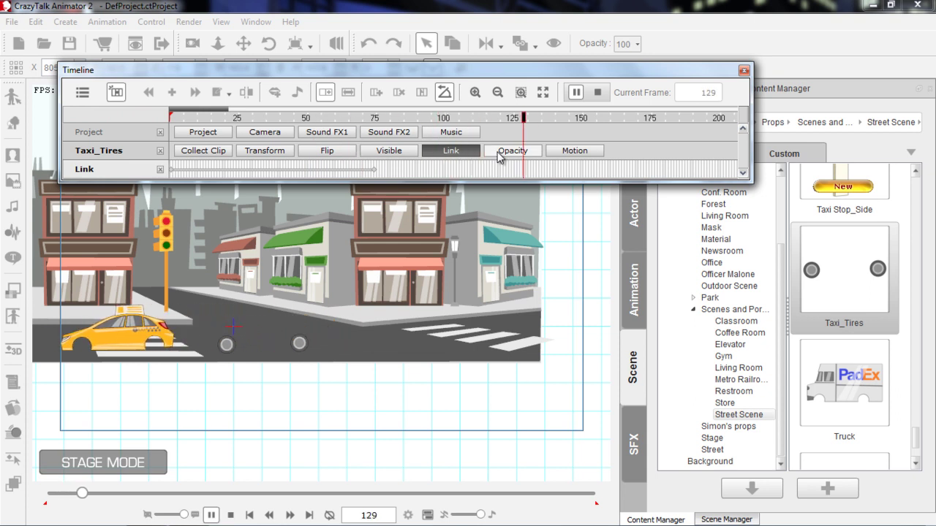
pyautogui.press('space')
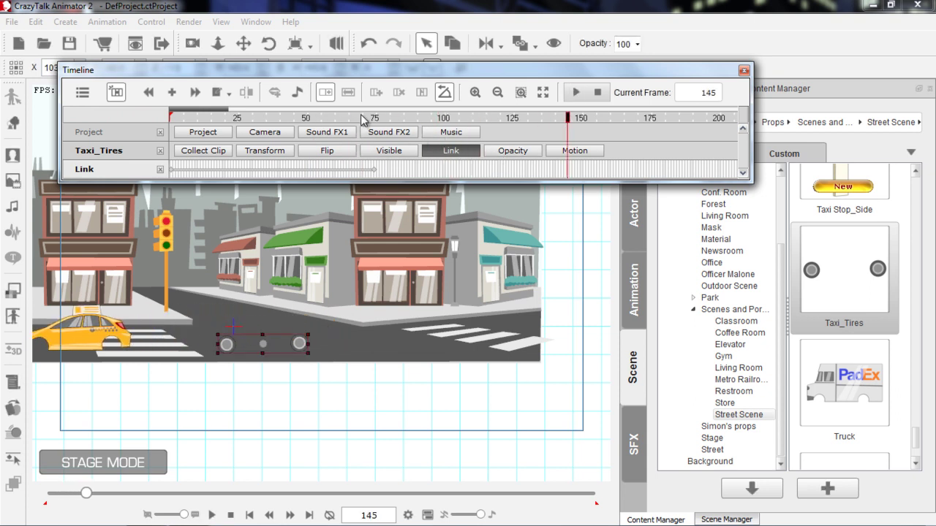
# Step: Replay the taxi with its linked tires from the first frame
pyautogui.click(229, 119)
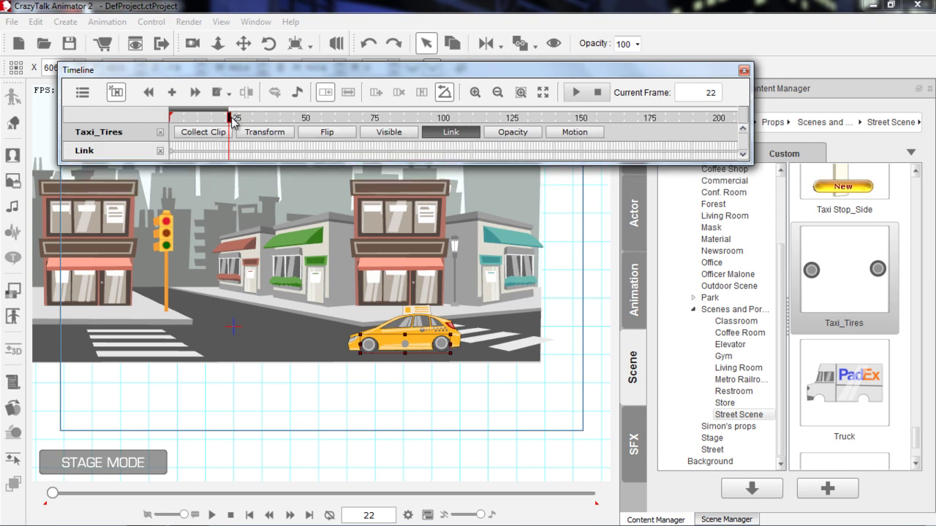
pyautogui.moveTo(202, 118); pyautogui.dragTo(166, 119)
pyautogui.press('space')
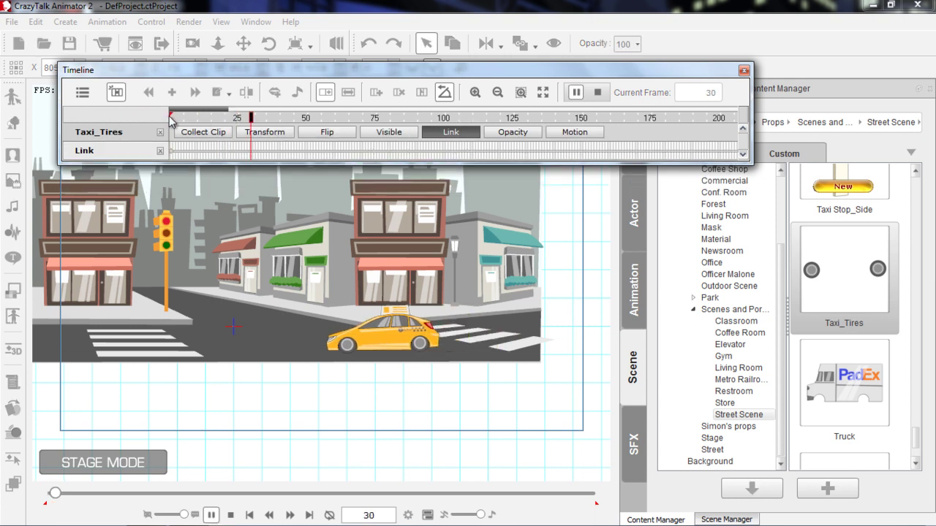
pyautogui.press('space')
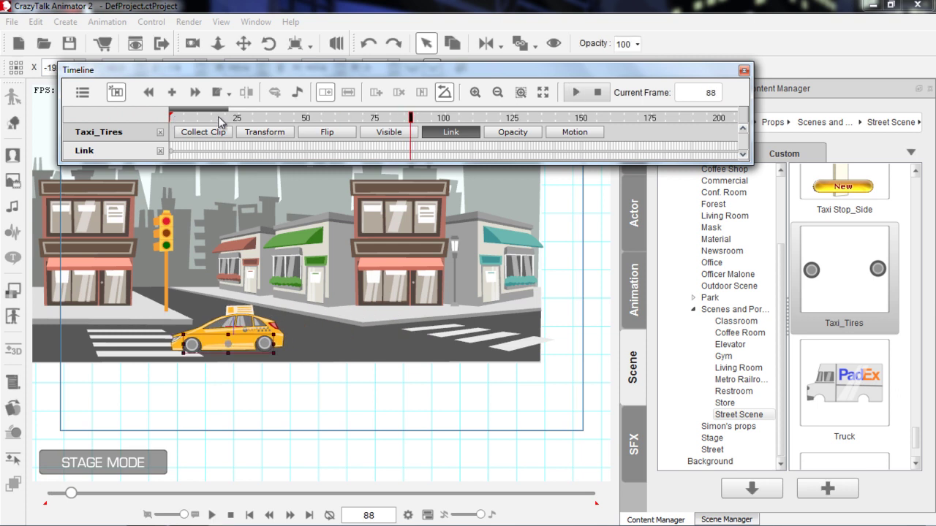
# Step: Widen the Timeline's visible range to about 400 frames and show the tires' Transform track instead of their Link track
pyautogui.moveTo(231, 109); pyautogui.dragTo(304, 108)
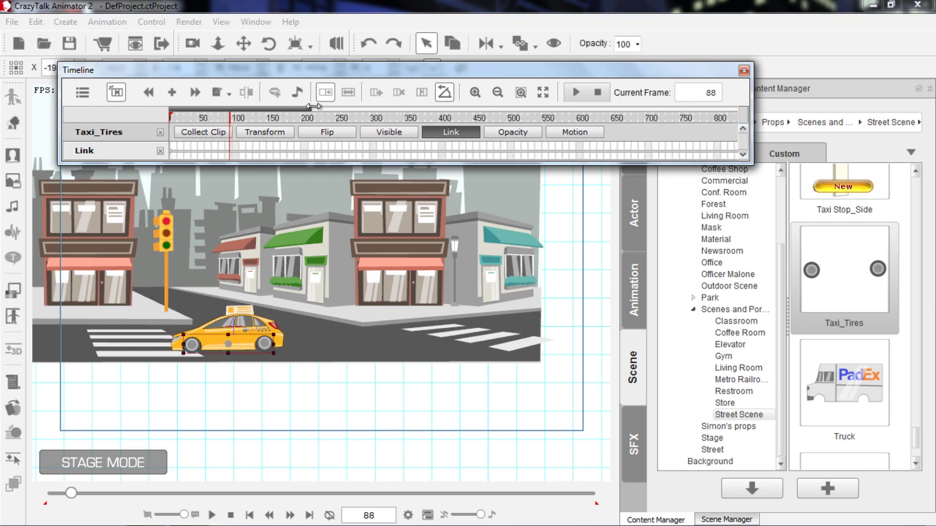
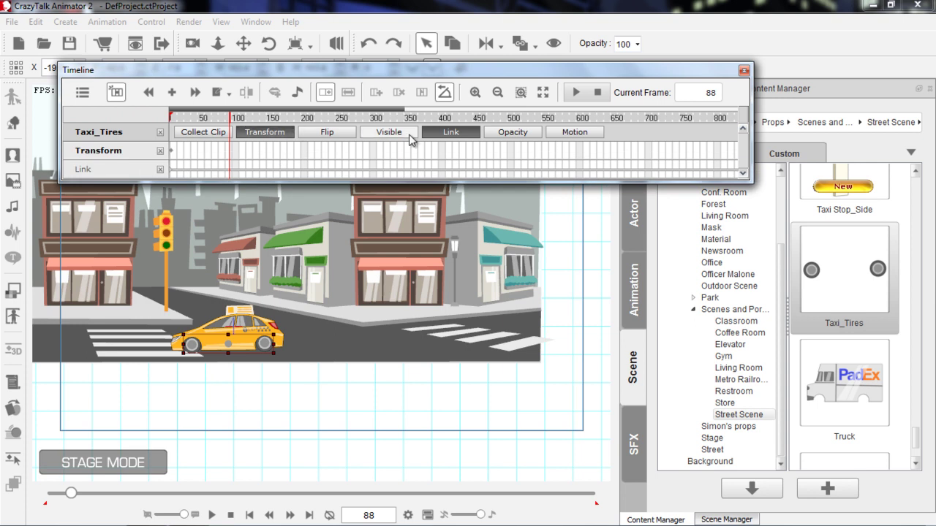
pyautogui.click(446, 135)
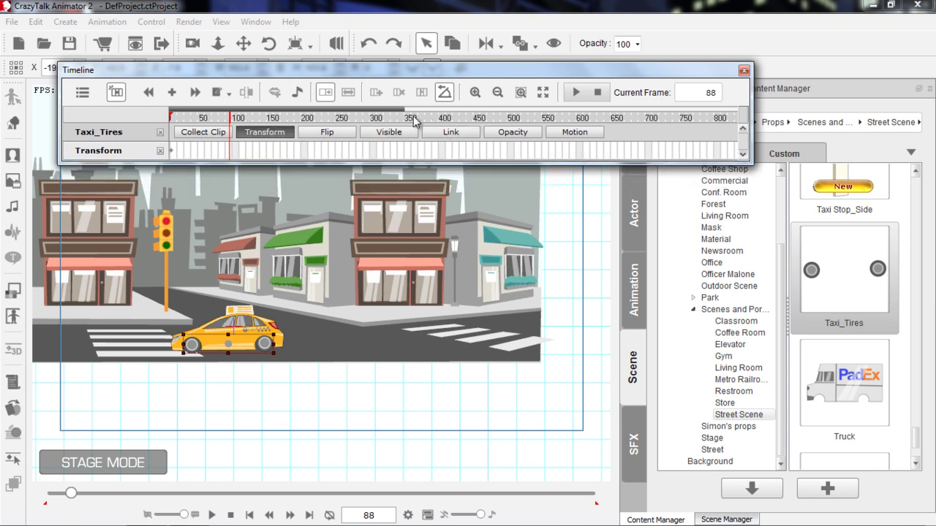
pyautogui.moveTo(405, 110); pyautogui.dragTo(283, 108)
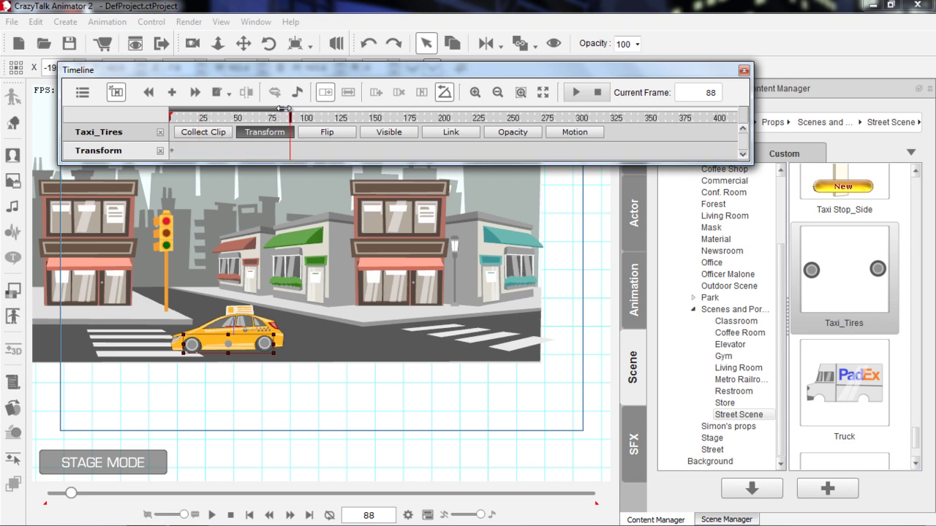
# Step: Expand the taxi body's Transform track, narrow the visible range to about 275 frames, and play the movement from frame 1
pyautogui.click(237, 327)
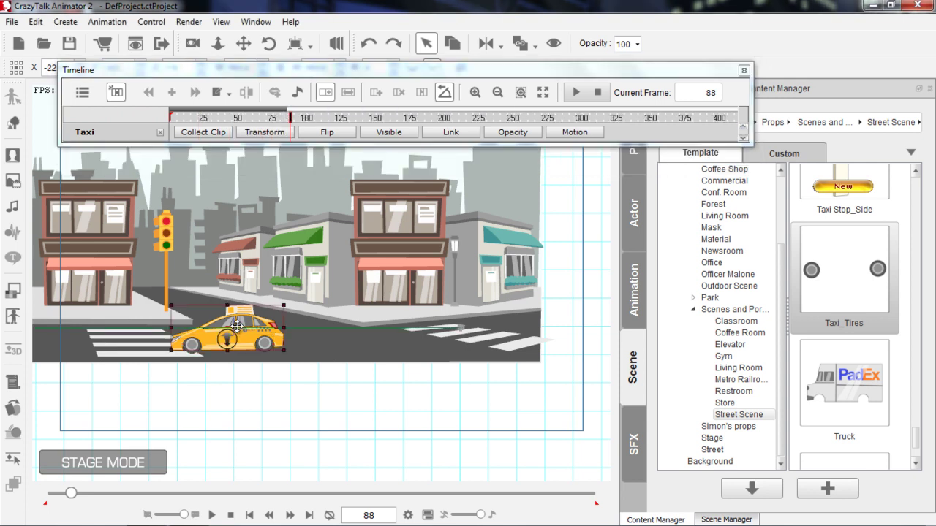
pyautogui.click(263, 132)
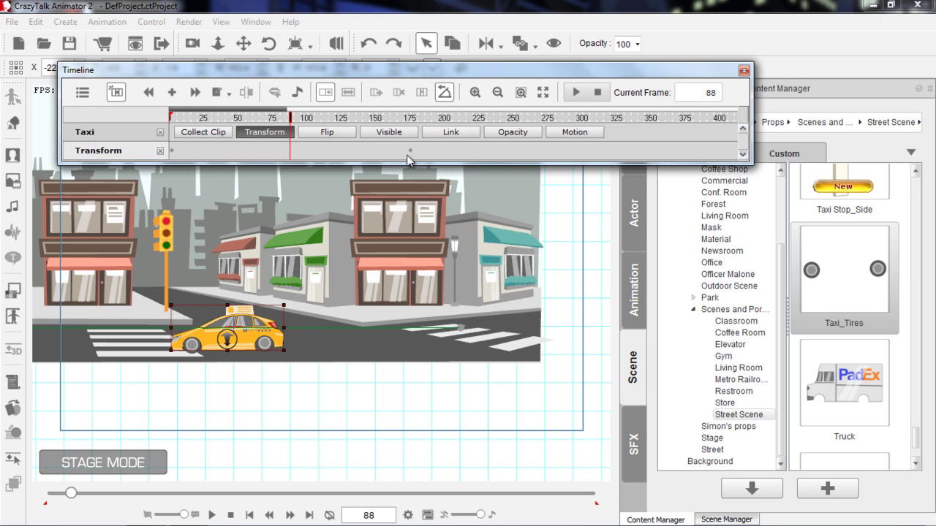
pyautogui.moveTo(285, 109); pyautogui.dragTo(171, 124)
pyautogui.press('space')
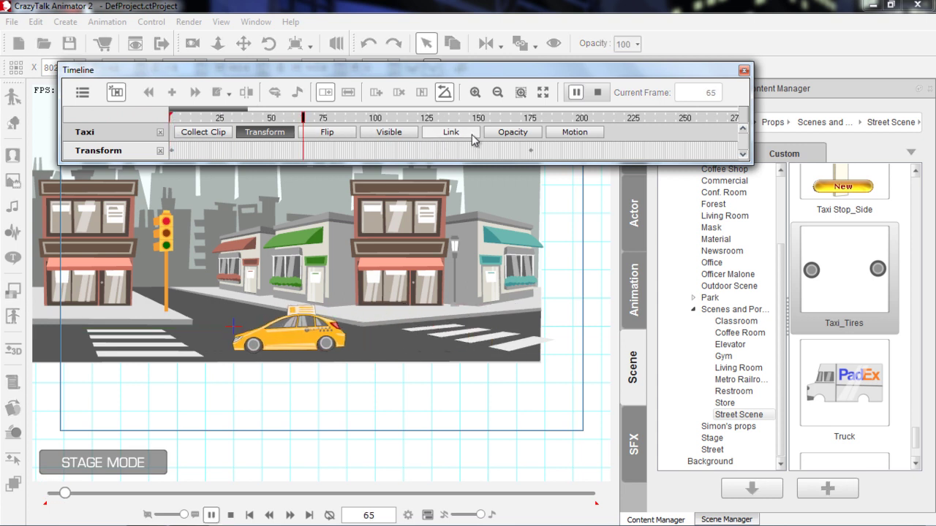
pyautogui.press('space')
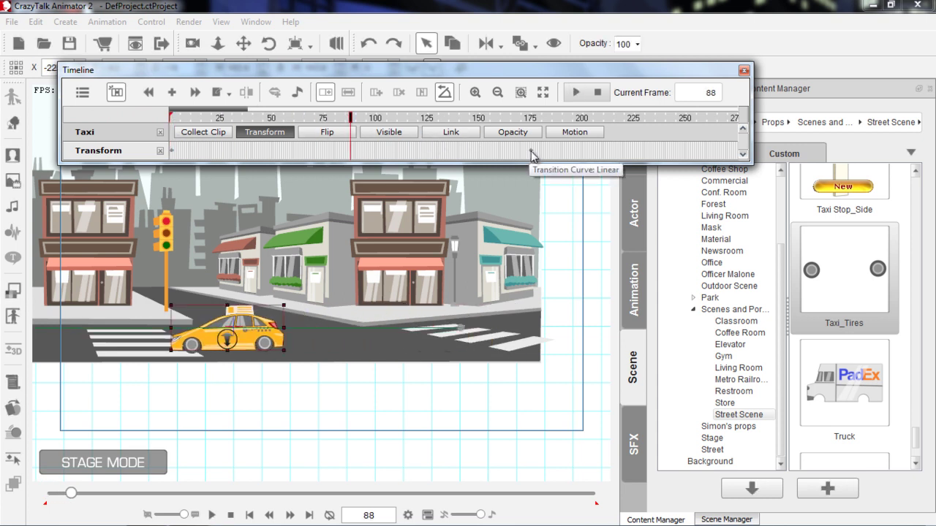
# Step: Move the taxi body's second Transform key to frame 100 and play the movement from frame 1
pyautogui.click(531, 150)
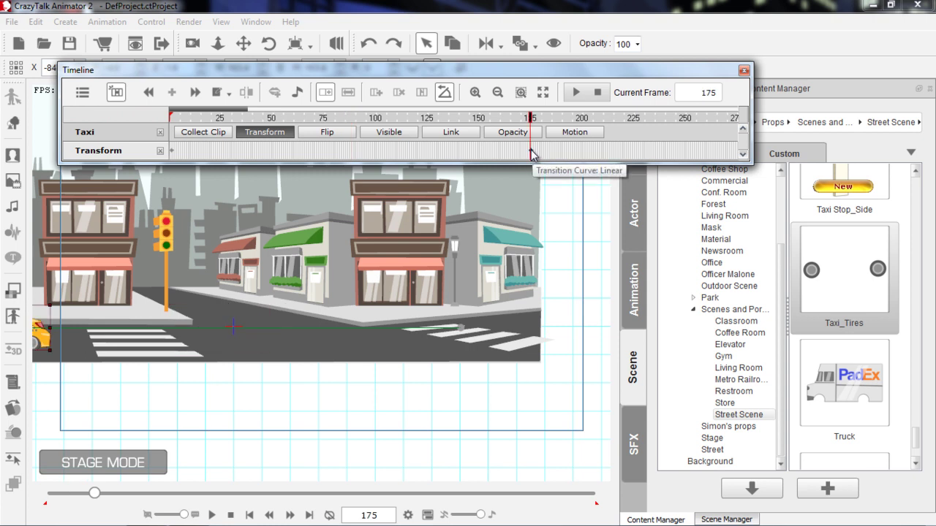
pyautogui.moveTo(531, 151); pyautogui.dragTo(377, 152)
pyautogui.click(377, 152)
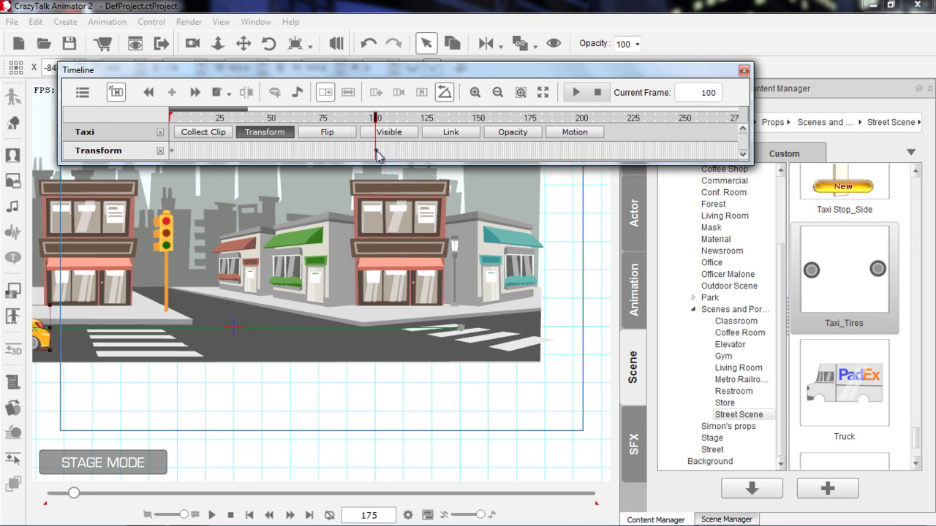
pyautogui.moveTo(323, 119); pyautogui.dragTo(168, 120)
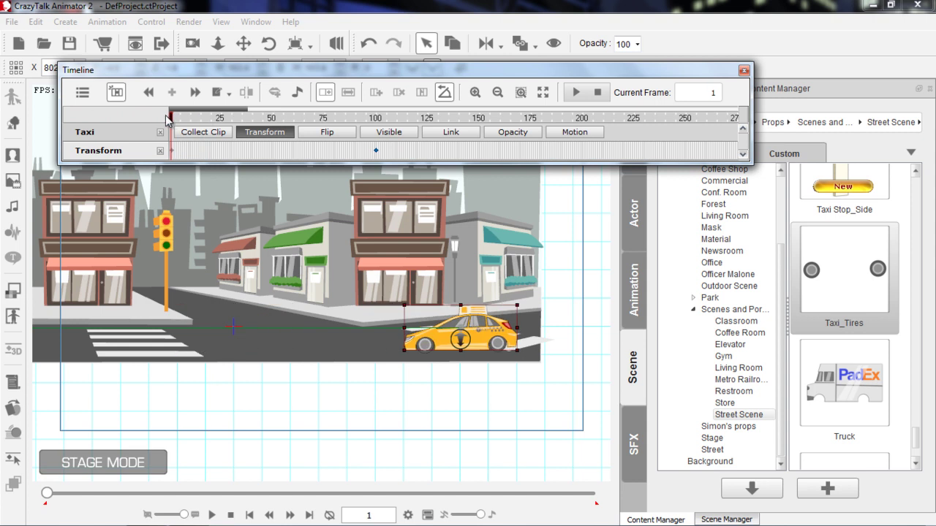
pyautogui.press('space')
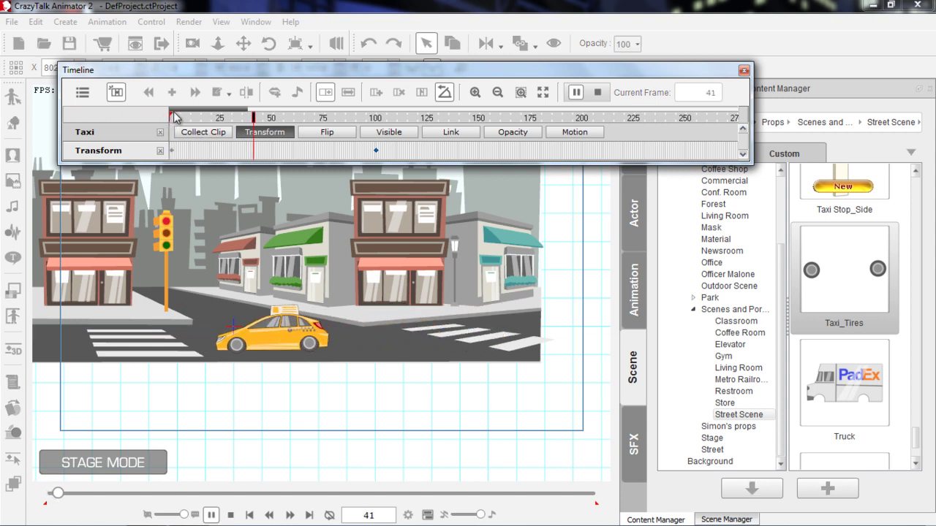
pyautogui.press('space')
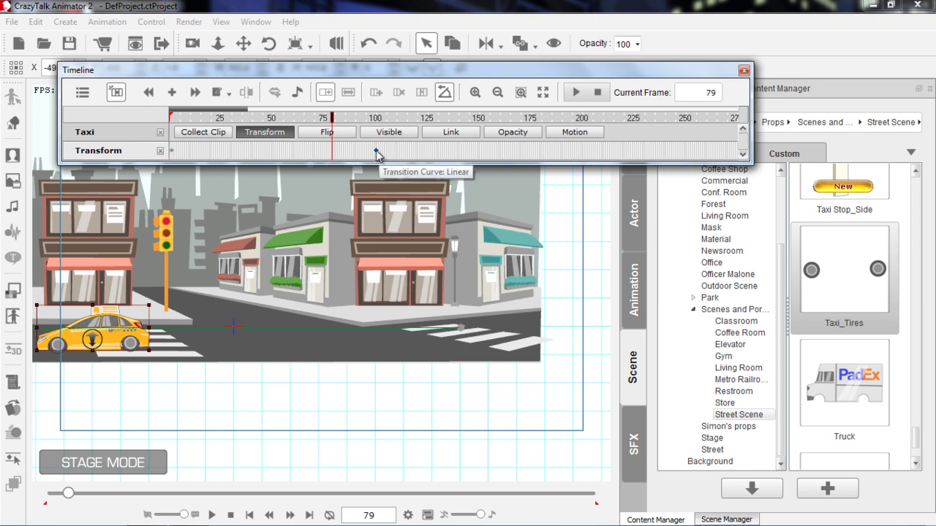
# Step: Move the taxi body's second Transform key to about frame 50 and play the movement
pyautogui.moveTo(378, 153); pyautogui.dragTo(278, 156)
pyautogui.press('space')
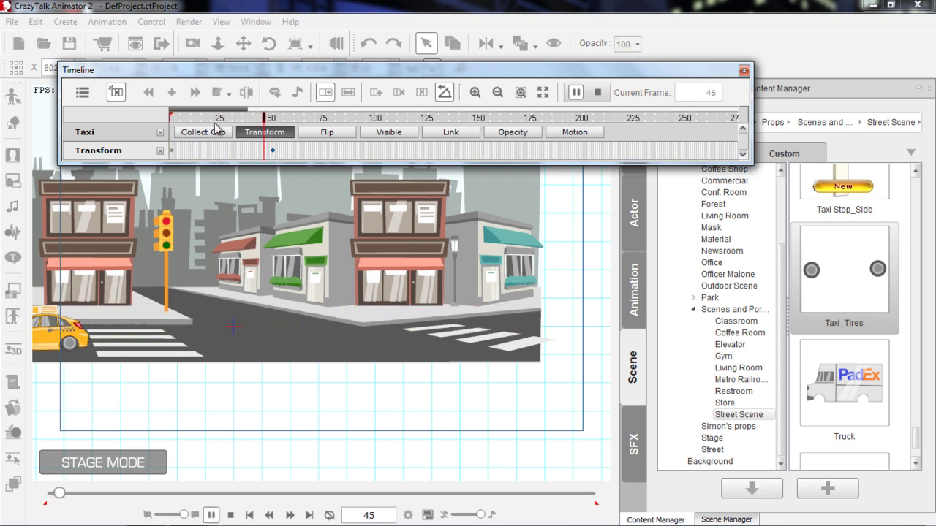
pyautogui.press('space')
# Step: Move the taxi body's second Transform key to about frame 225 and play the movement
pyautogui.moveTo(272, 153); pyautogui.dragTo(632, 153)
pyautogui.press('space')
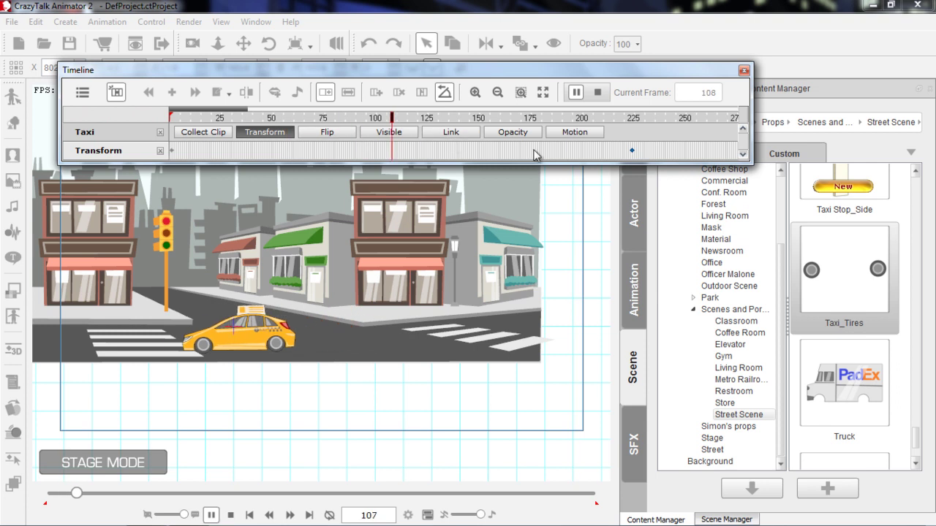
pyautogui.press('space')
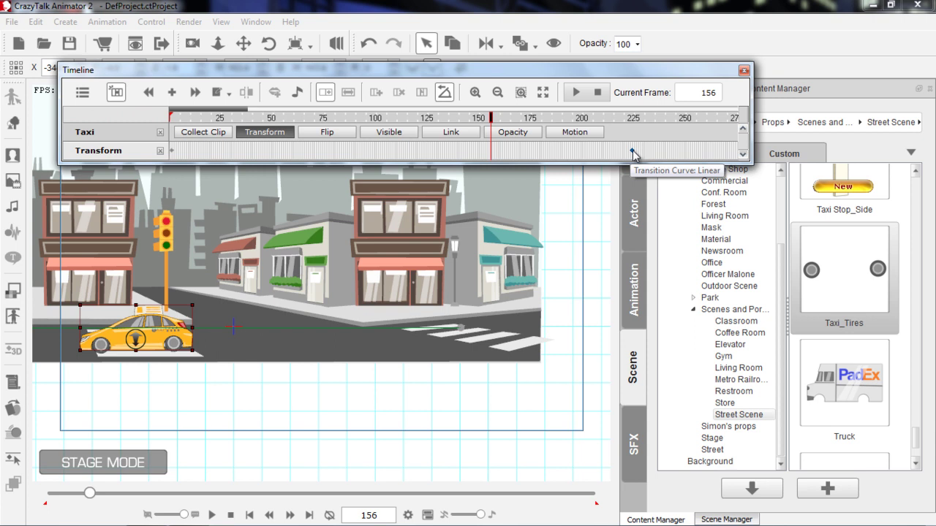
# Step: Return the taxi body's second Transform key to about frame 175 and play the movement from frame 1
pyautogui.click(633, 151)
pyautogui.click(530, 150)
pyautogui.moveTo(333, 117); pyautogui.dragTo(156, 123)
pyautogui.press('space')
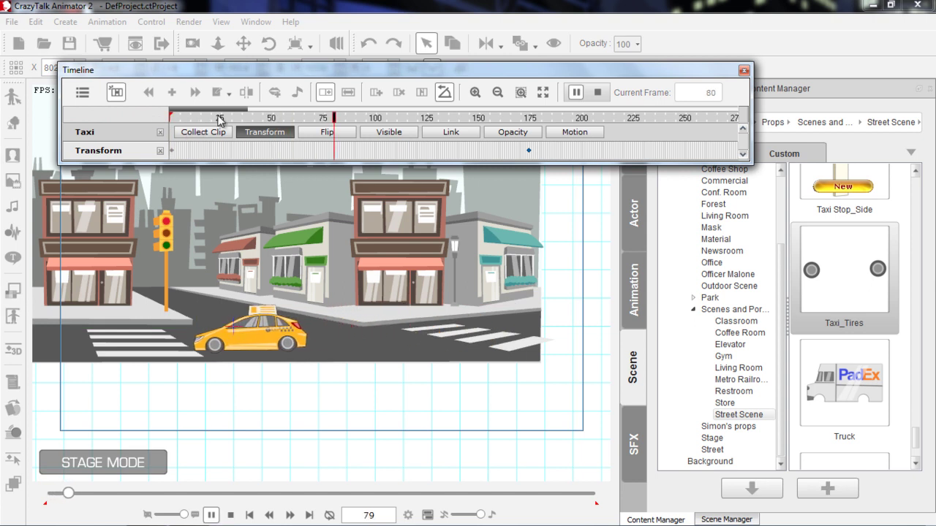
# Step: Stop playback and enlarge the taxi at frame 100 to add a Transform key there
pyautogui.press('space')
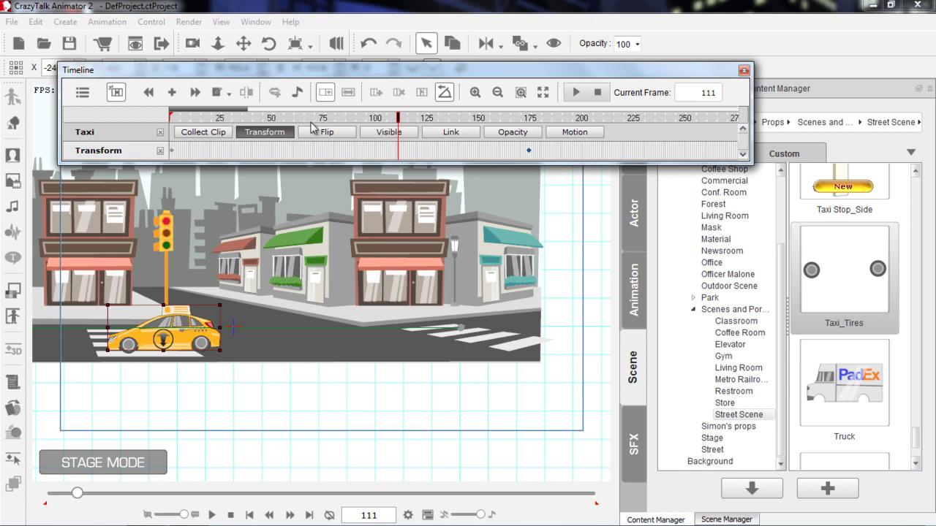
pyautogui.click(375, 117)
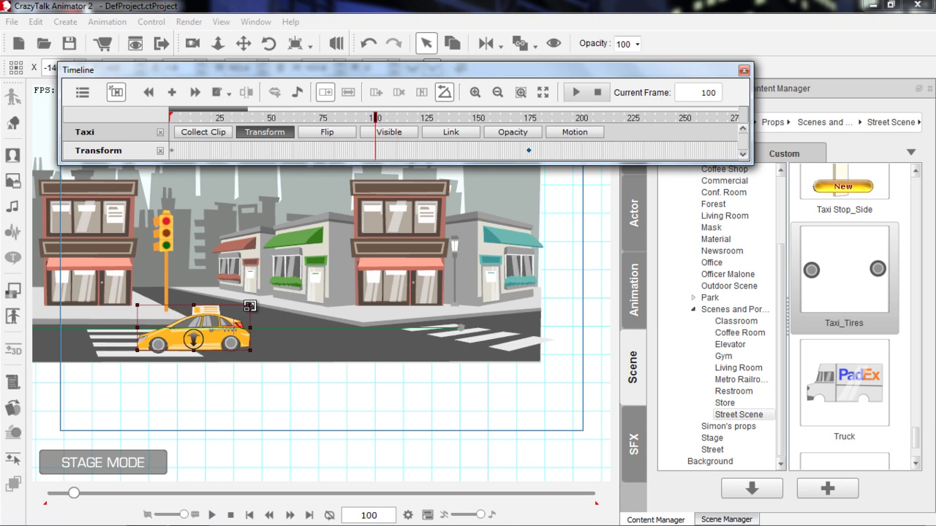
pyautogui.moveTo(249, 305); pyautogui.dragTo(292, 274)
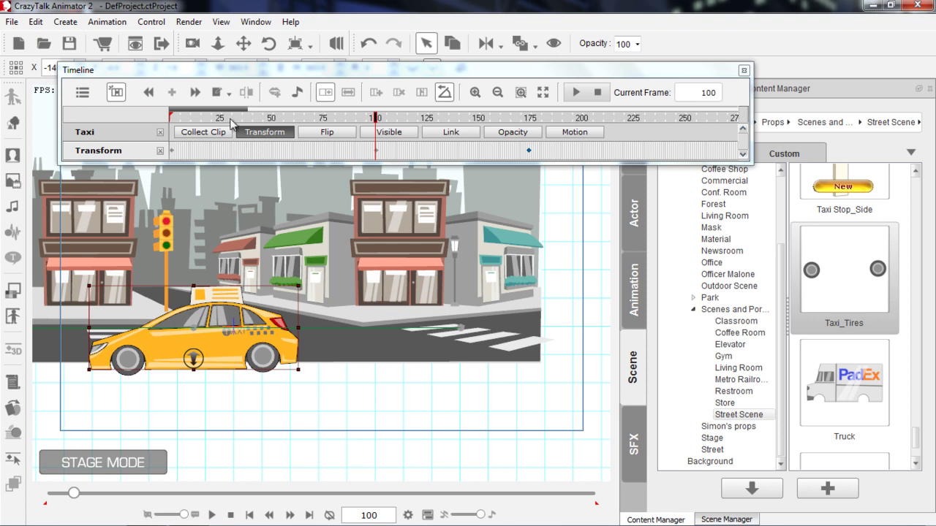
# Step: Play the taxi's drive from frame 1 past the key near frame 175 to review the size change
pyautogui.moveTo(232, 122); pyautogui.dragTo(169, 124)
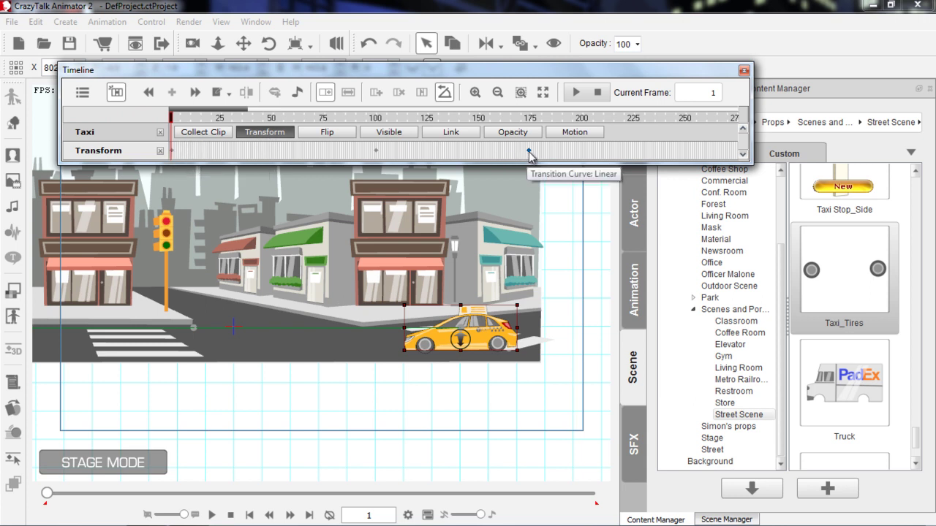
pyautogui.click(530, 120)
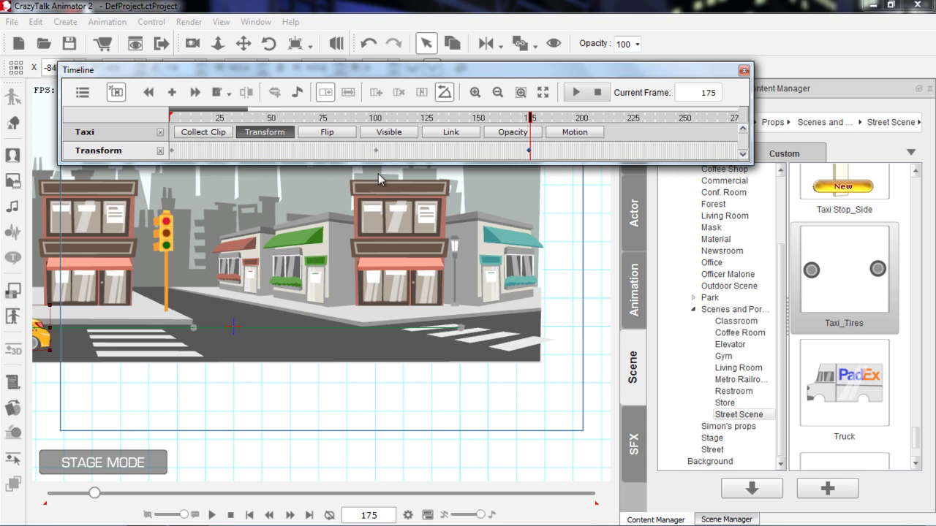
pyautogui.moveTo(194, 265); pyautogui.dragTo(344, 322)
pyautogui.scroll(3, 314, 338)
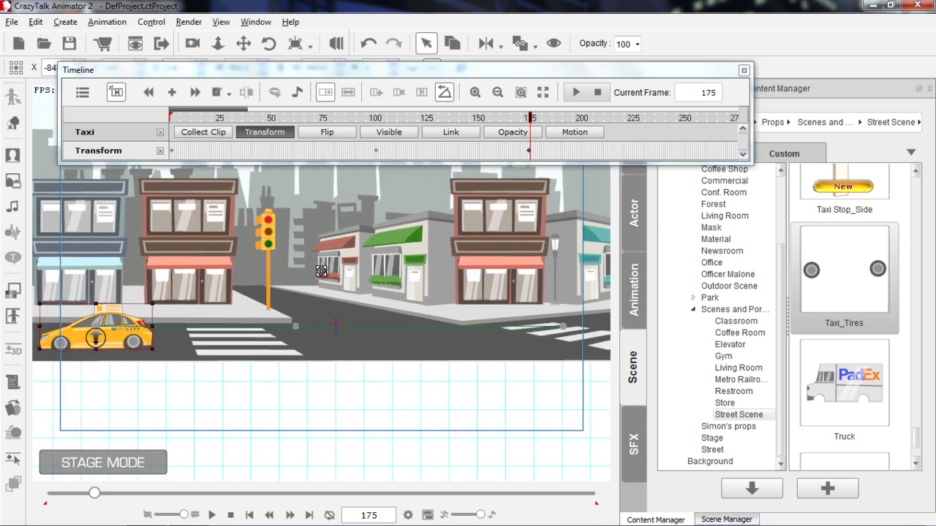
pyautogui.click(376, 119)
pyautogui.press('space')
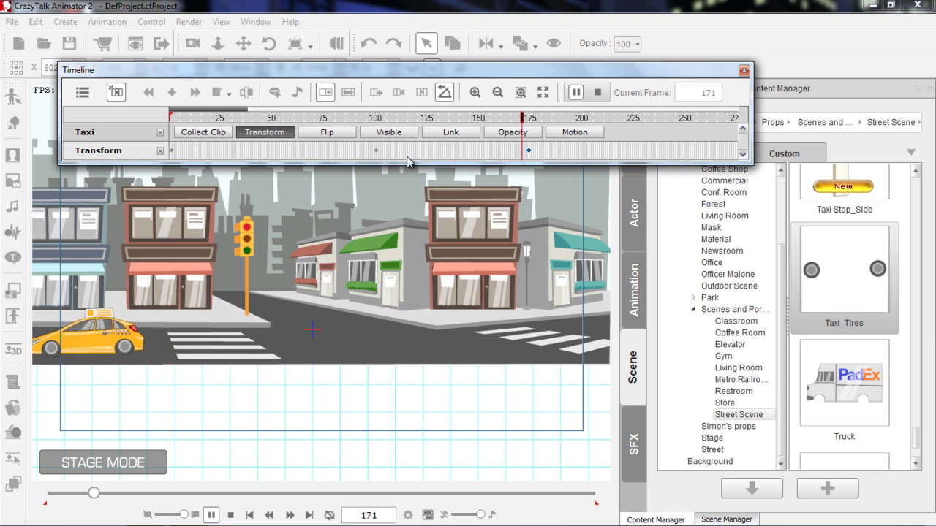
pyautogui.press('space')
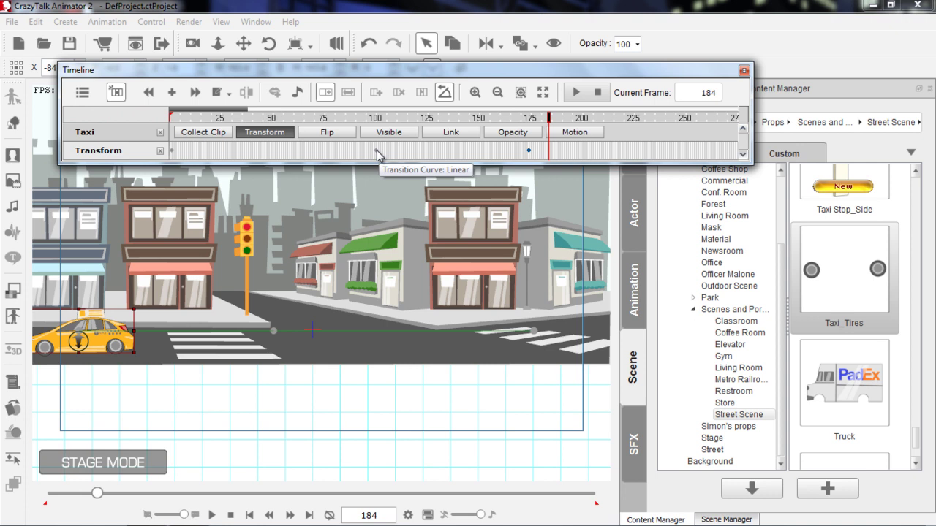
# Step: Delete the taxi's Transform key at frame 100
pyautogui.click(376, 152)
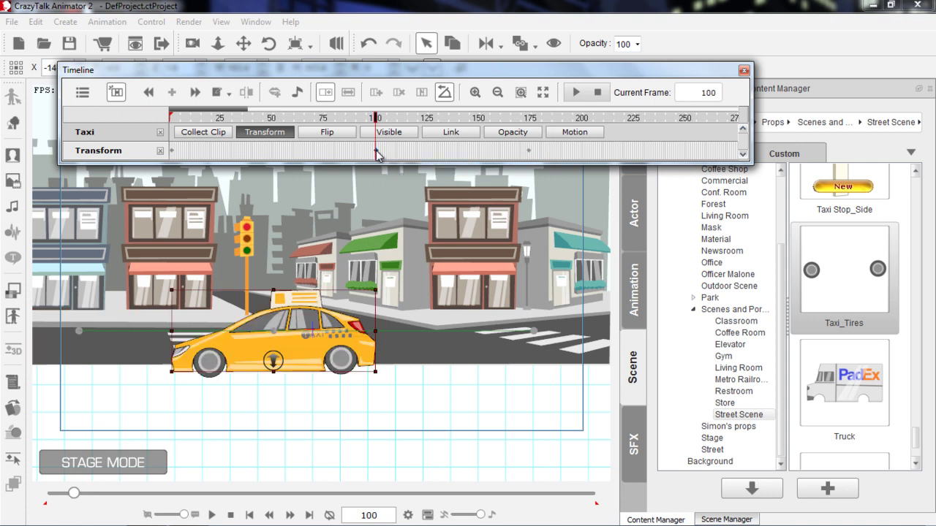
pyautogui.press('Delete')
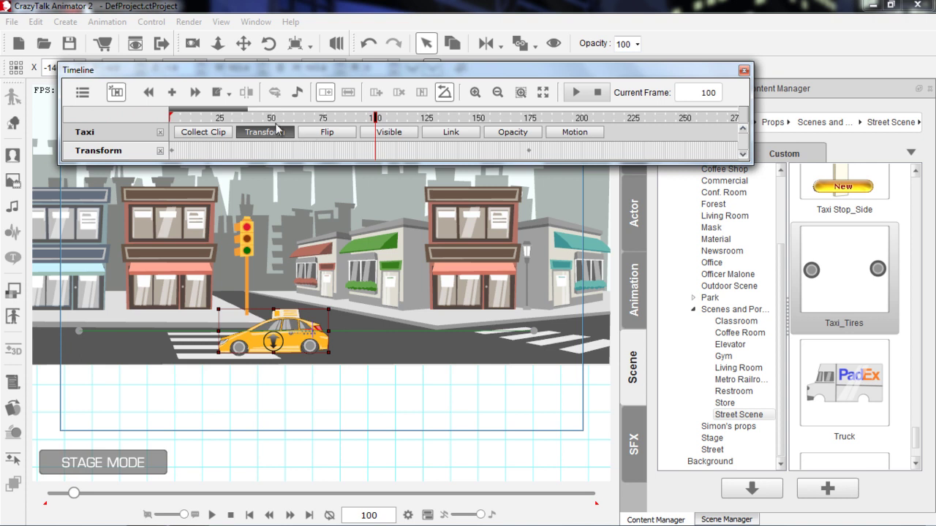
# Step: Jump from the taxi's Transform key at frame 1 to the next key and back to the first
pyautogui.click(173, 151)
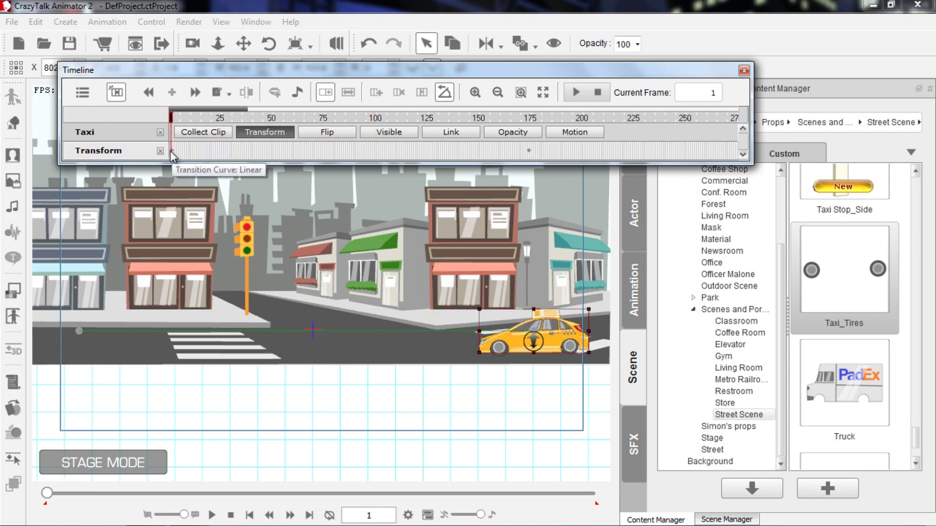
pyautogui.click(196, 93)
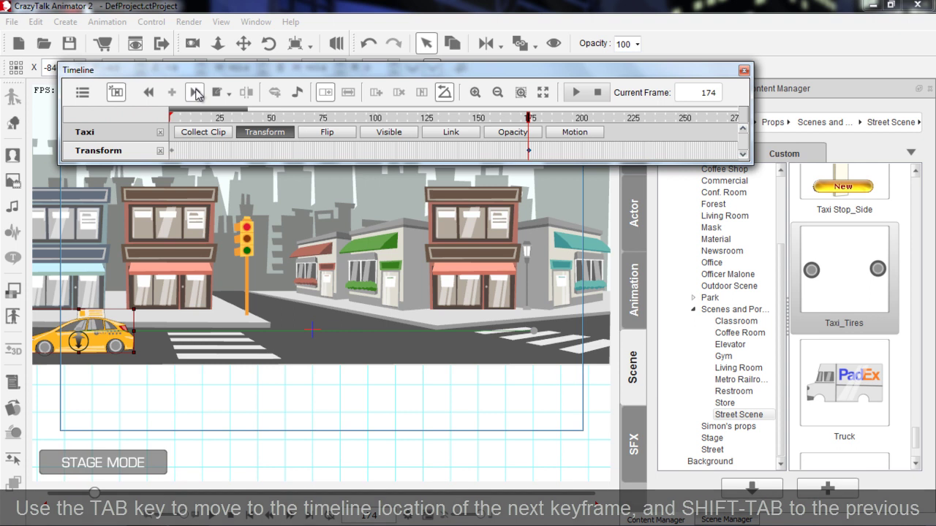
pyautogui.click(152, 95)
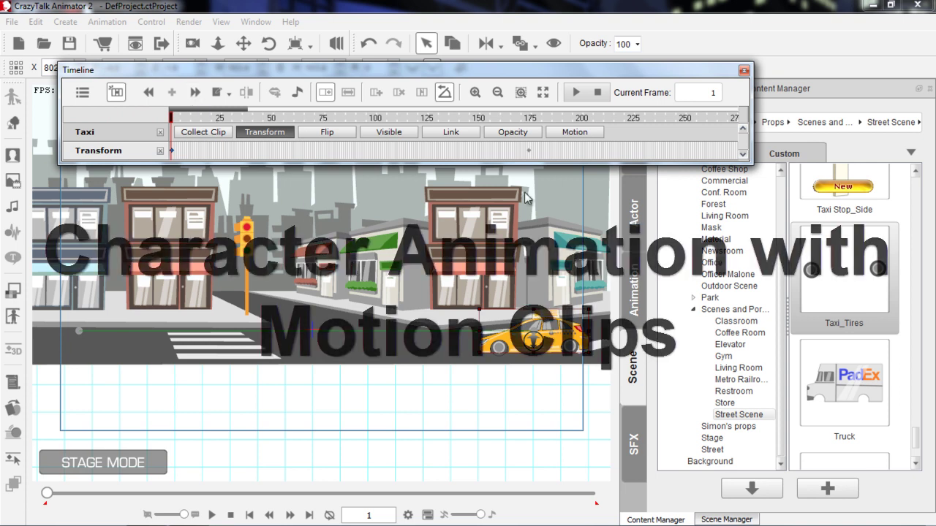
# Step: Close the Timeline and add the Sandra character template to the street in front of the red-awning shop
pyautogui.click(744, 71)
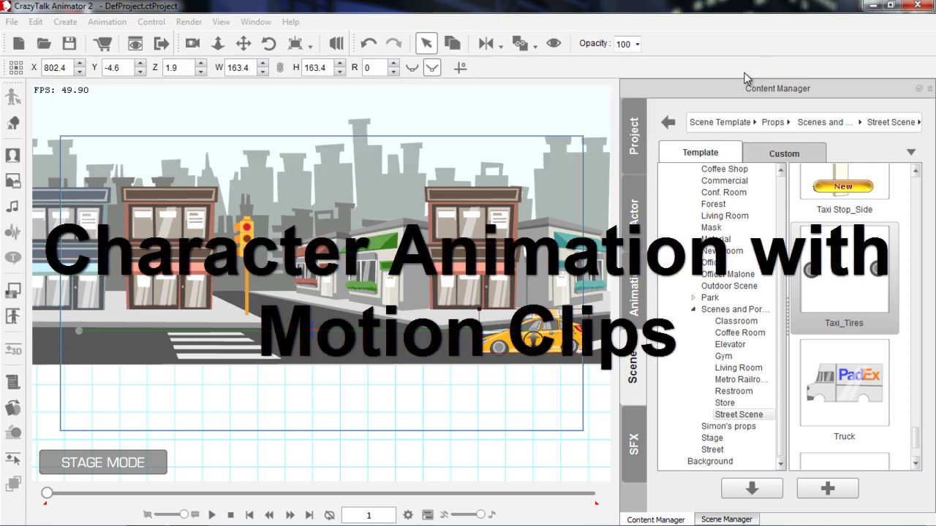
pyautogui.click(636, 232)
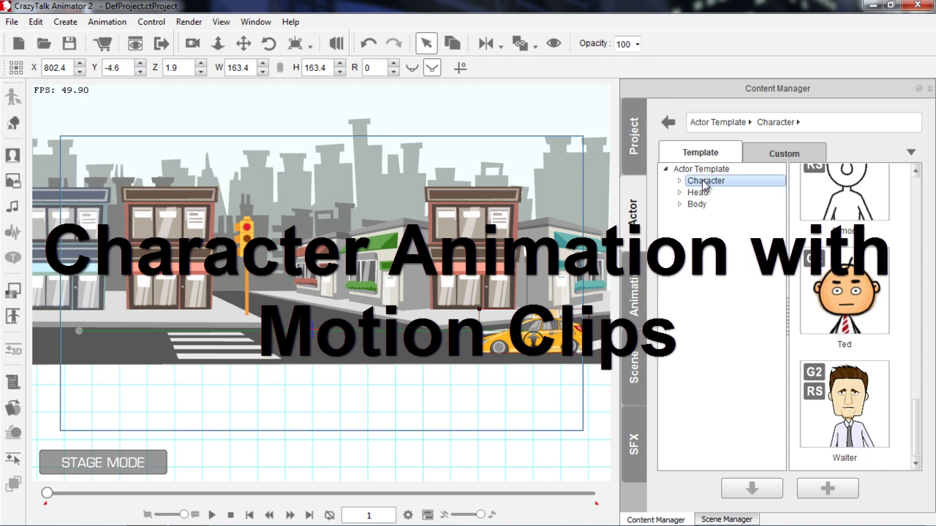
pyautogui.moveTo(917, 412); pyautogui.dragTo(929, 347)
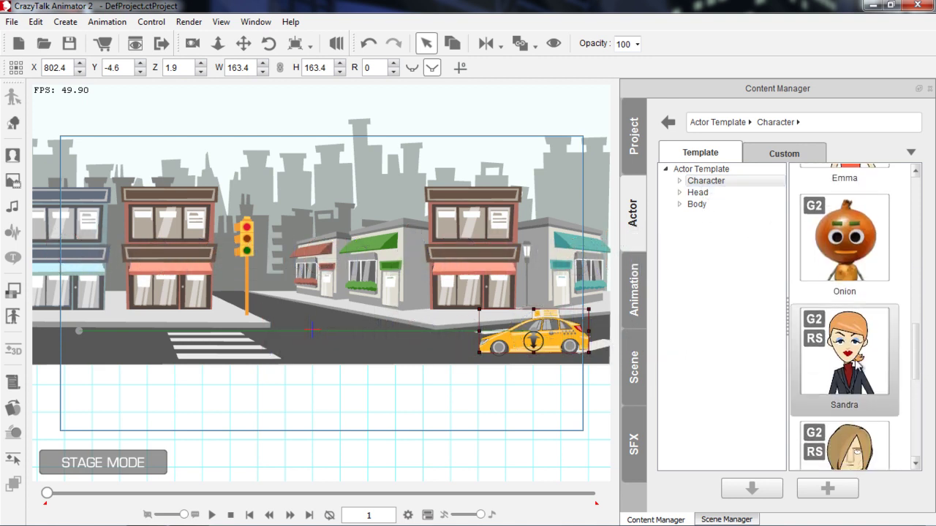
pyautogui.moveTo(861, 363); pyautogui.dragTo(324, 279)
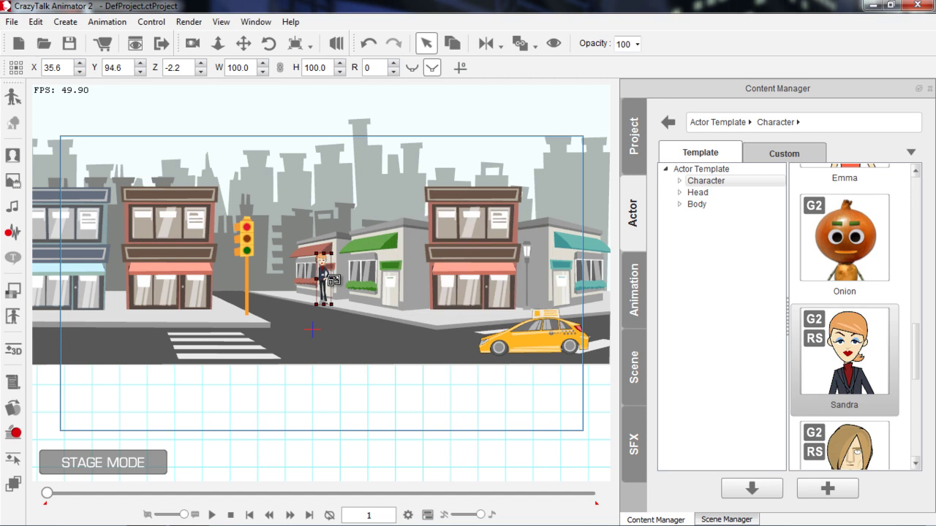
# Step: Move Sandra onto the sidewalk by the red-awning shop's door, at about X 45.6, Y 103.4
pyautogui.scroll(5, 333, 281)
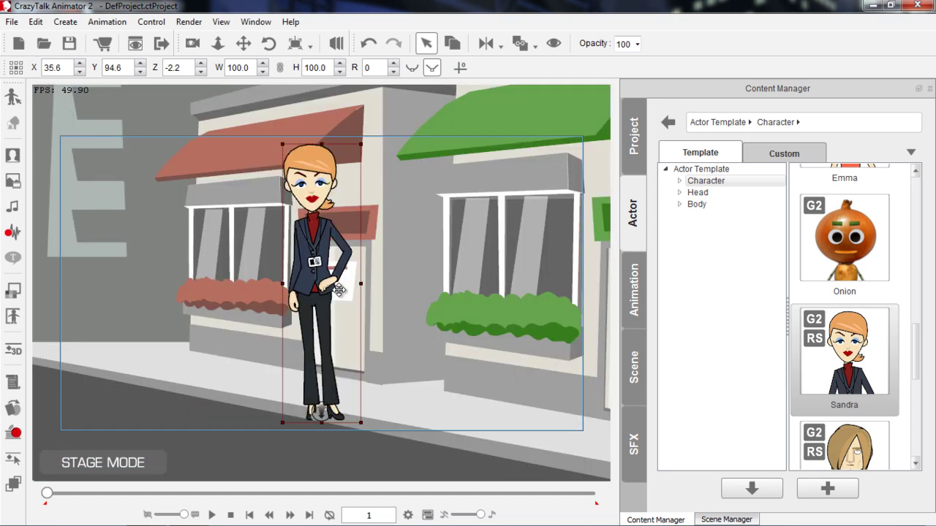
pyautogui.scroll(-4, 468, 351)
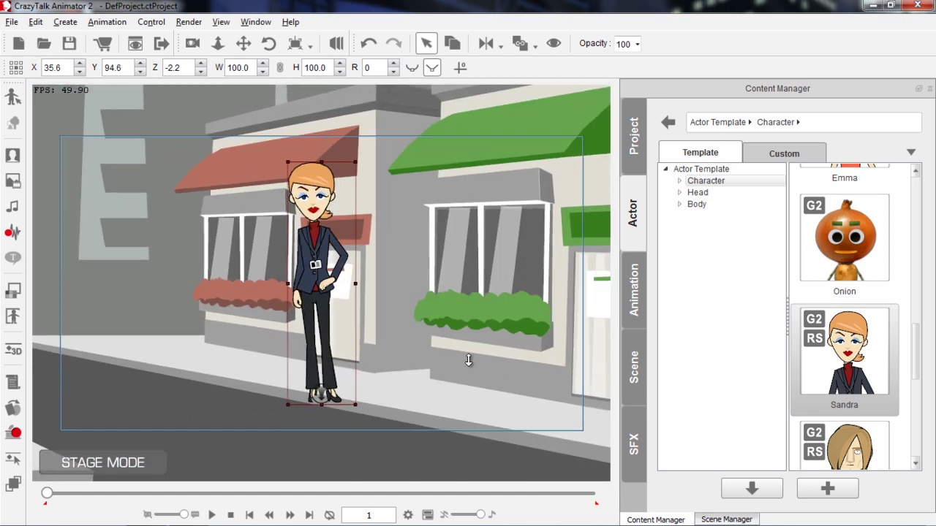
pyautogui.moveTo(453, 377); pyautogui.dragTo(414, 345)
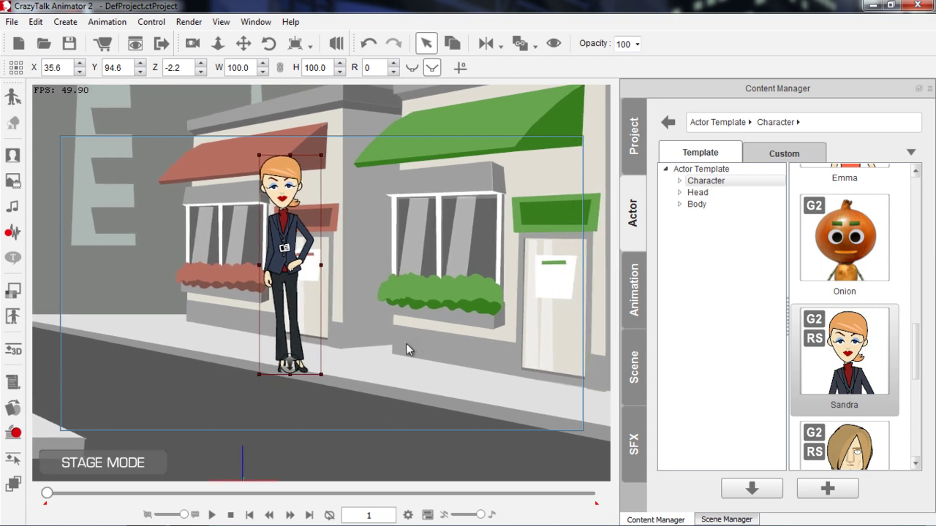
pyautogui.moveTo(292, 310); pyautogui.dragTo(303, 300)
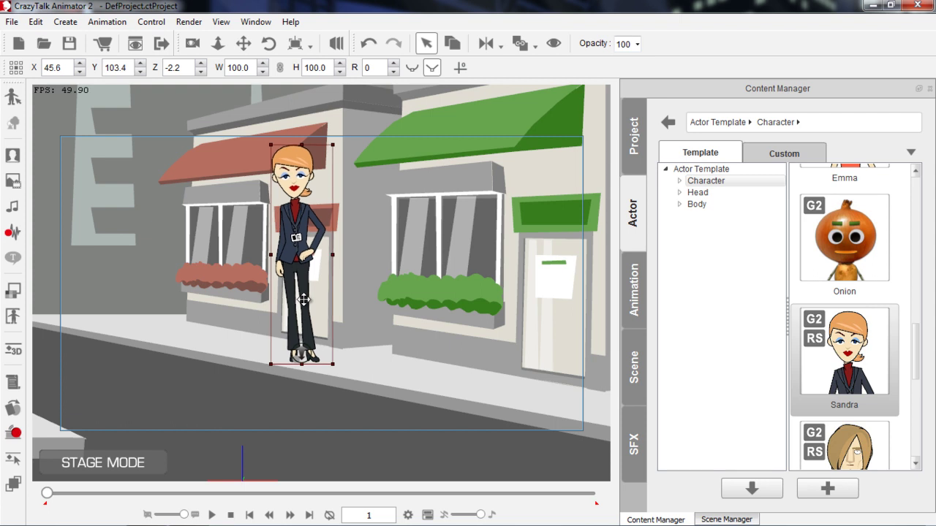
# Step: Apply the 2D motion Move_Walk_Female_Officer_0 from the 01_Move templates to Sandra
pyautogui.click(636, 295)
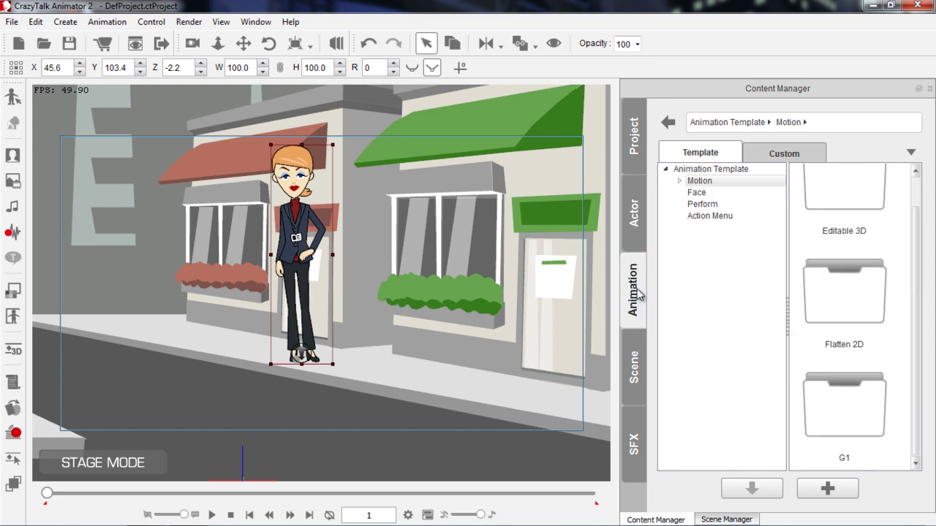
pyautogui.click(679, 180)
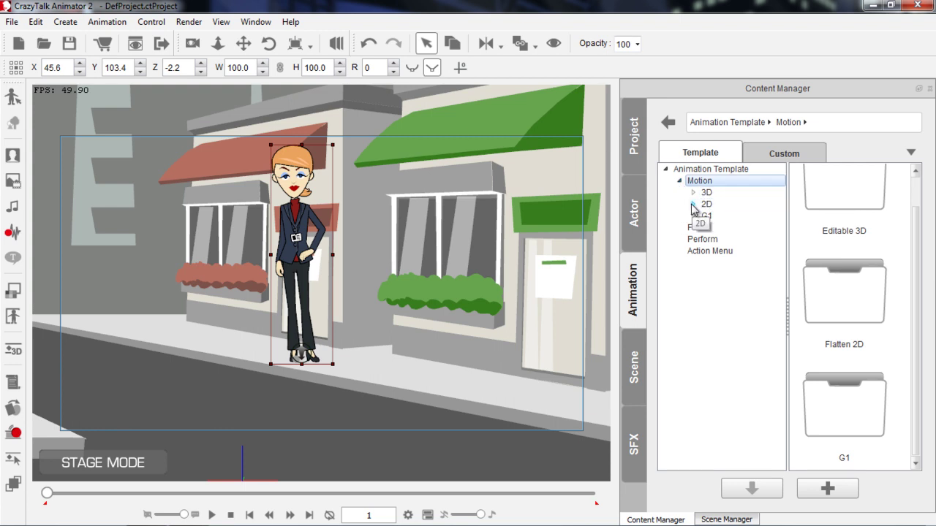
pyautogui.click(693, 206)
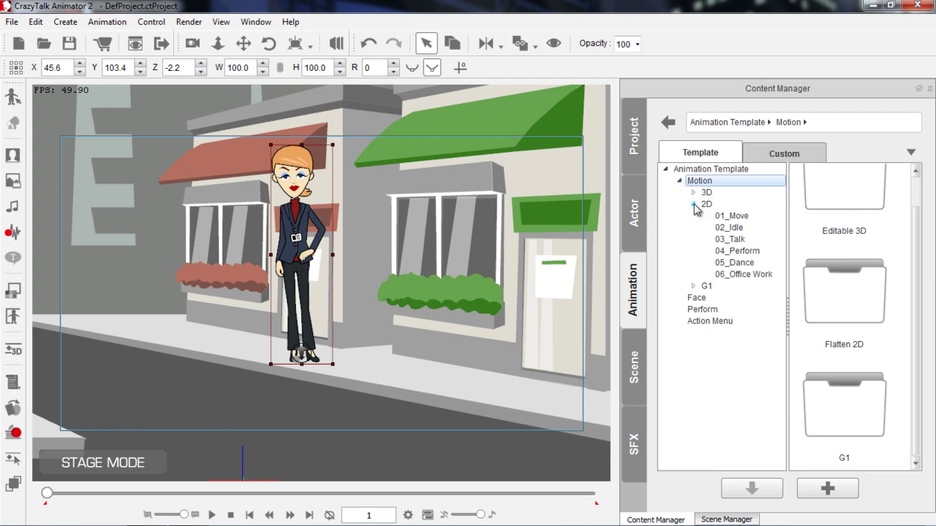
pyautogui.click(732, 219)
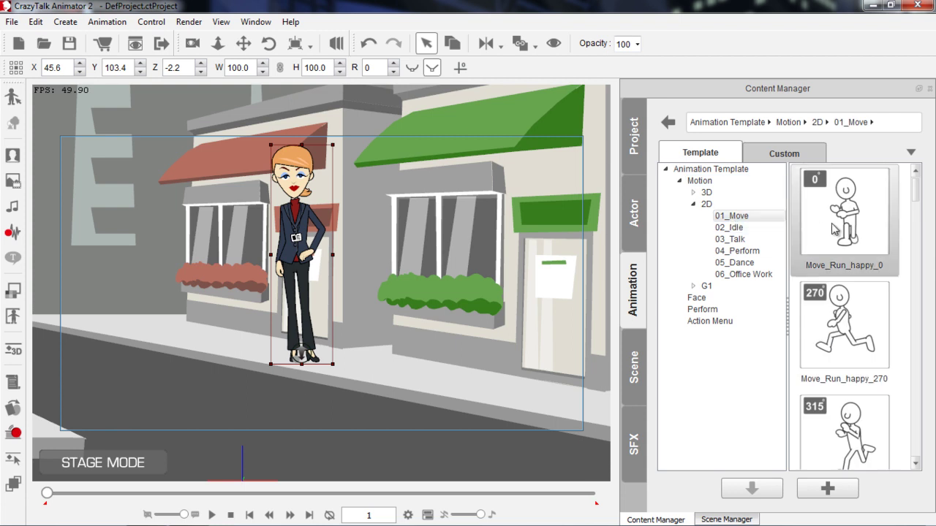
pyautogui.moveTo(920, 199); pyautogui.dragTo(915, 293)
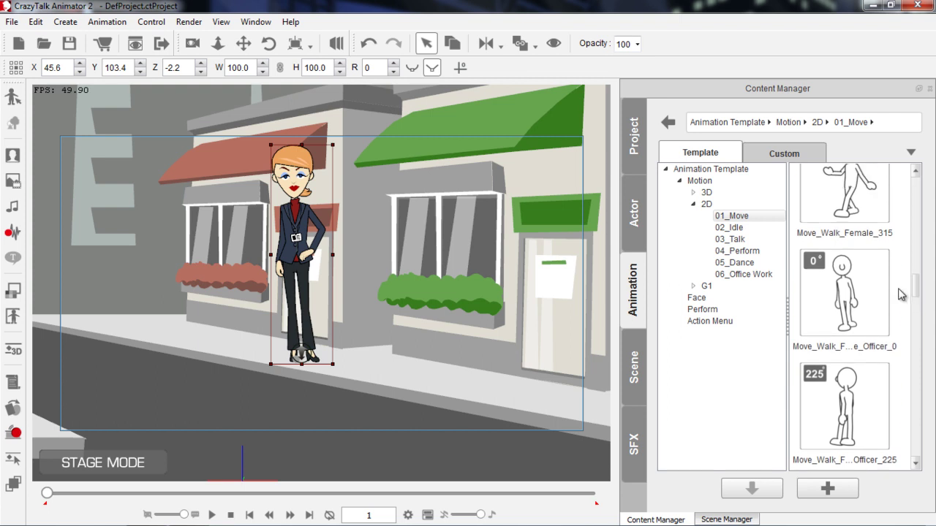
pyautogui.doubleClick(843, 294)
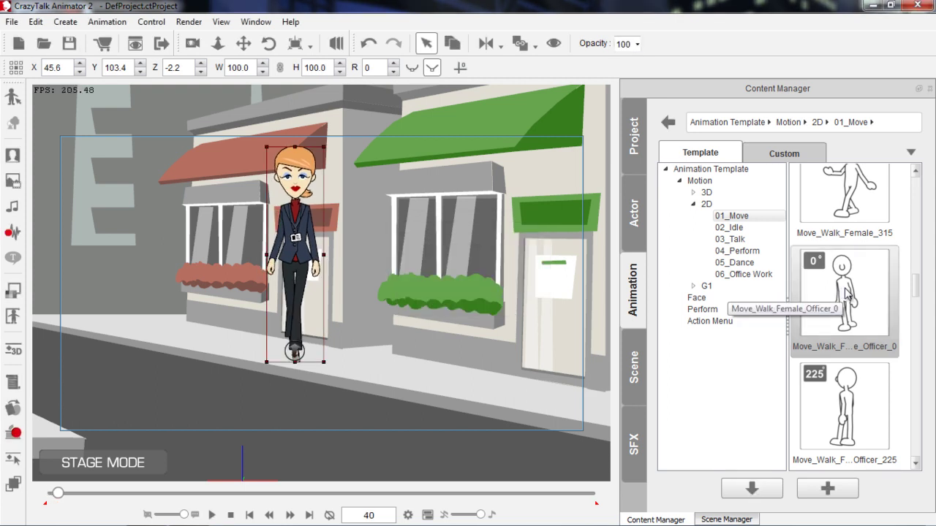
# Step: Open the Timeline, show Sandra's 3D Motion tracks, and scrub through the walk clip, ending at frame 1
pyautogui.press('F3')
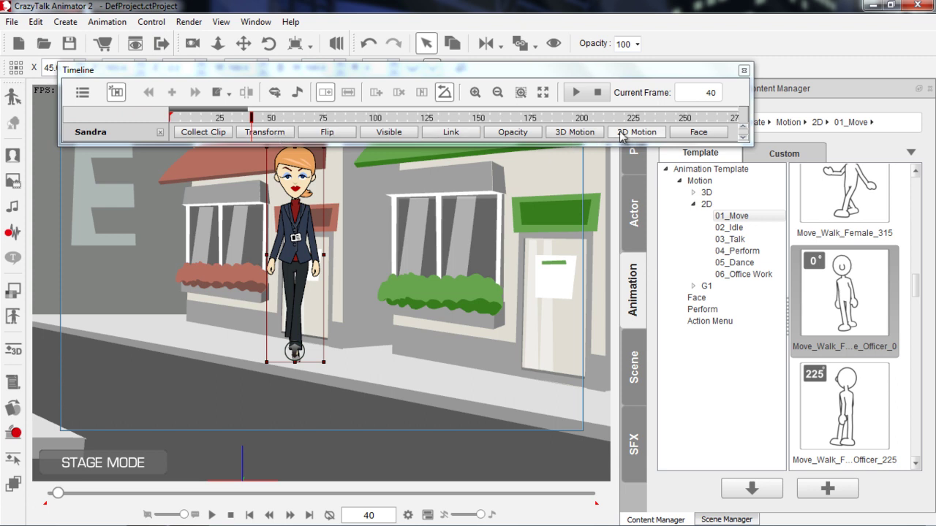
pyautogui.click(591, 135)
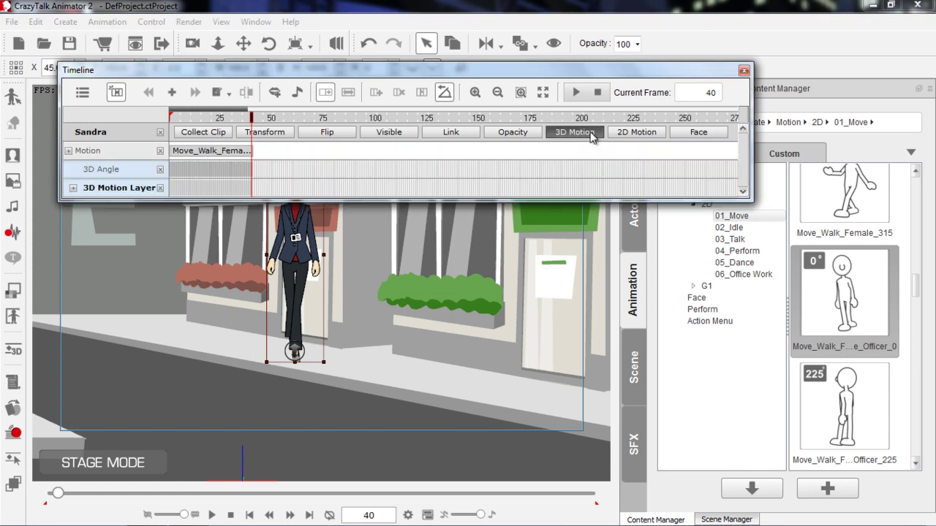
pyautogui.press('Home')
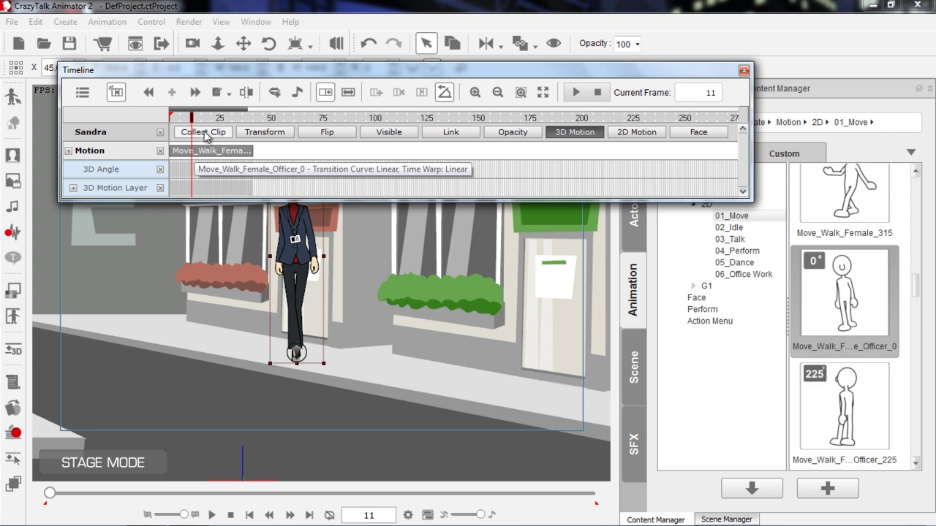
pyautogui.click(267, 160)
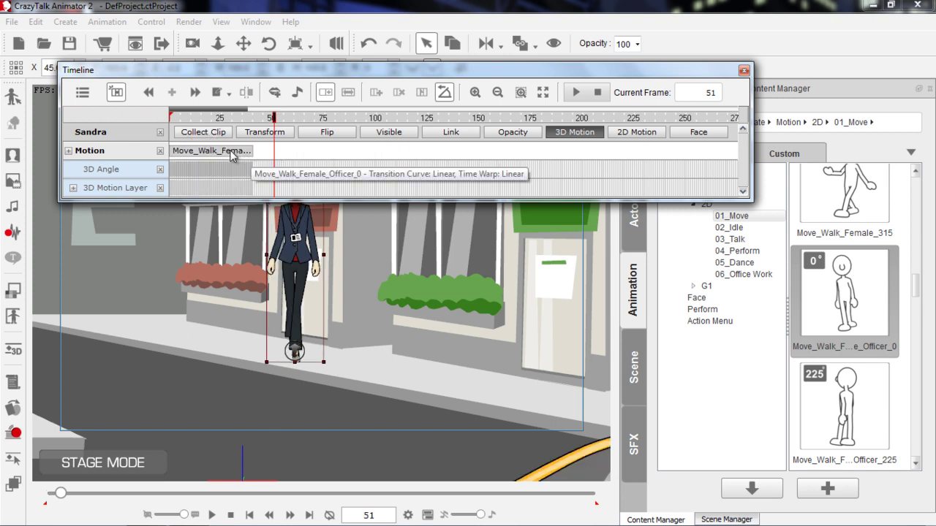
pyautogui.moveTo(219, 118); pyautogui.dragTo(169, 123)
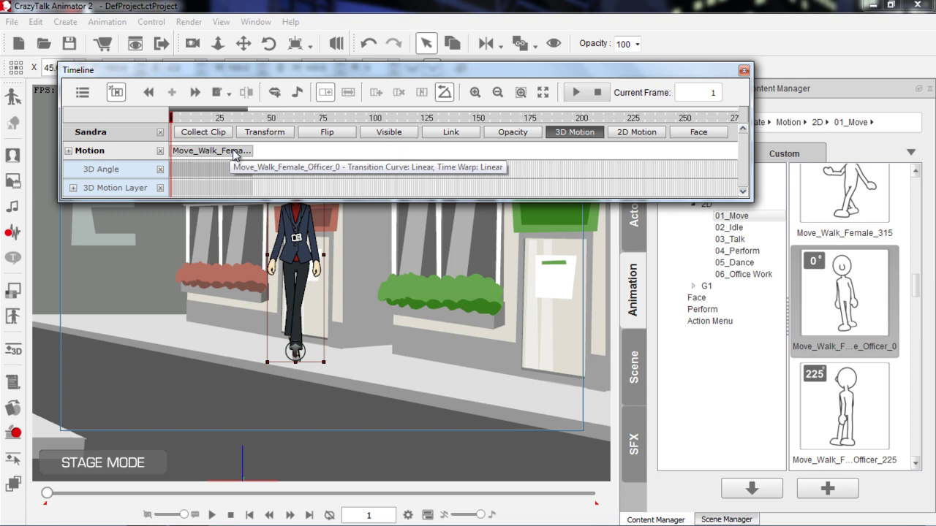
# Step: Show Sandra's 2D Motion tracks as well and go to frame 18 on the Layer track
pyautogui.click(625, 144)
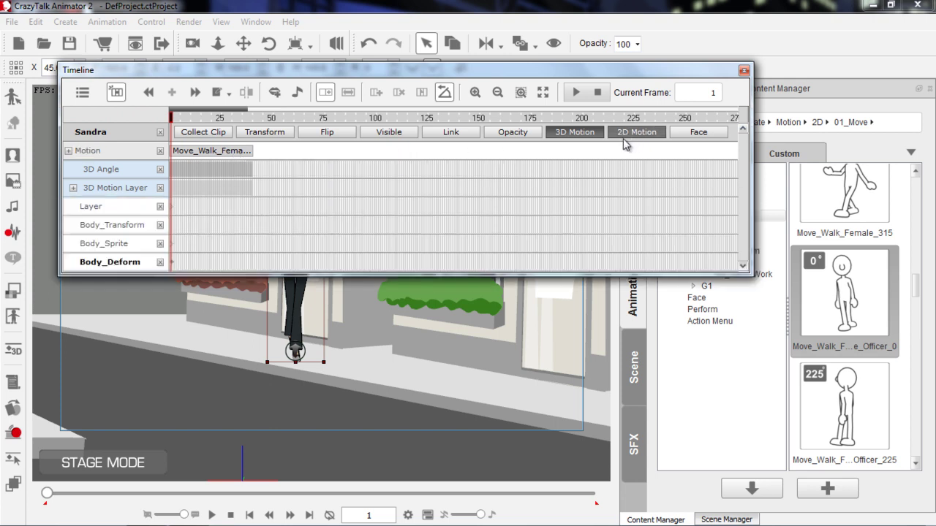
pyautogui.click(206, 207)
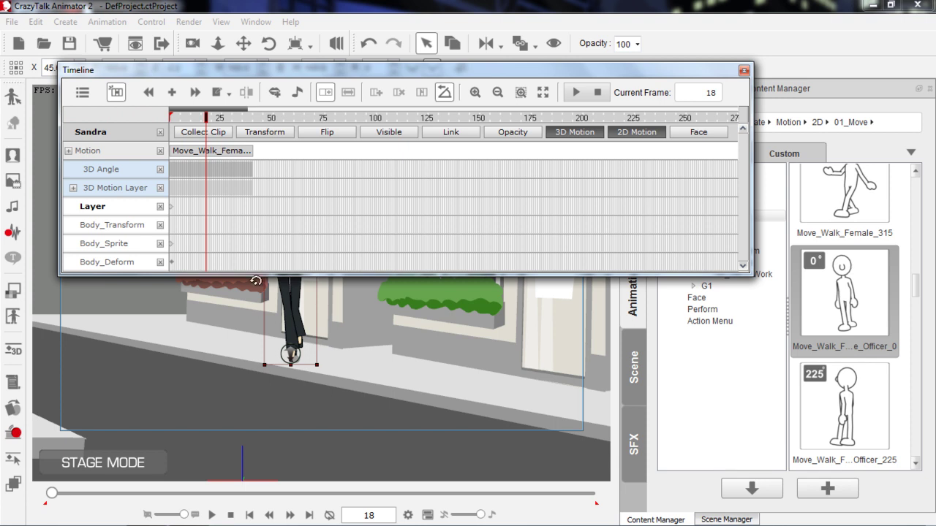
pyautogui.scroll(4, 330, 336)
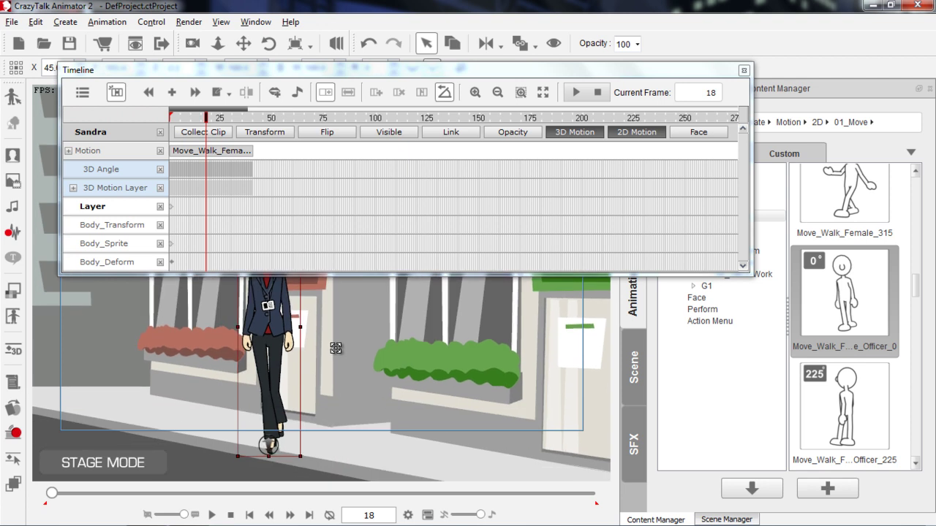
# Step: Close the Layer and Body_Transform tracks and hide the rest of Sandra's 2D Motion tracks, leaving only the 3D Motion tracks
pyautogui.click(160, 207)
pyautogui.click(160, 208)
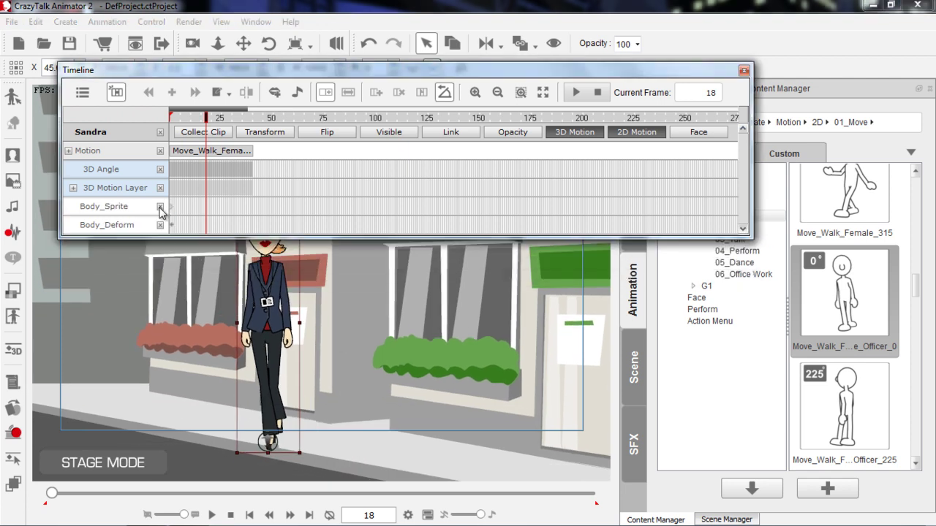
pyautogui.click(637, 132)
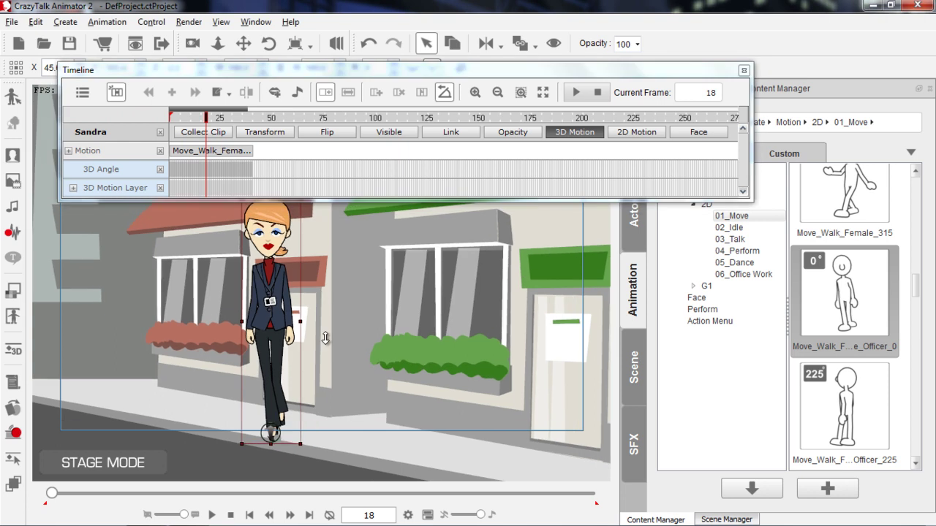
# Step: Try deleting the walk clip from Sandra's Motion track and scrub back to frame 1 to see her pose without it
pyautogui.click(232, 151)
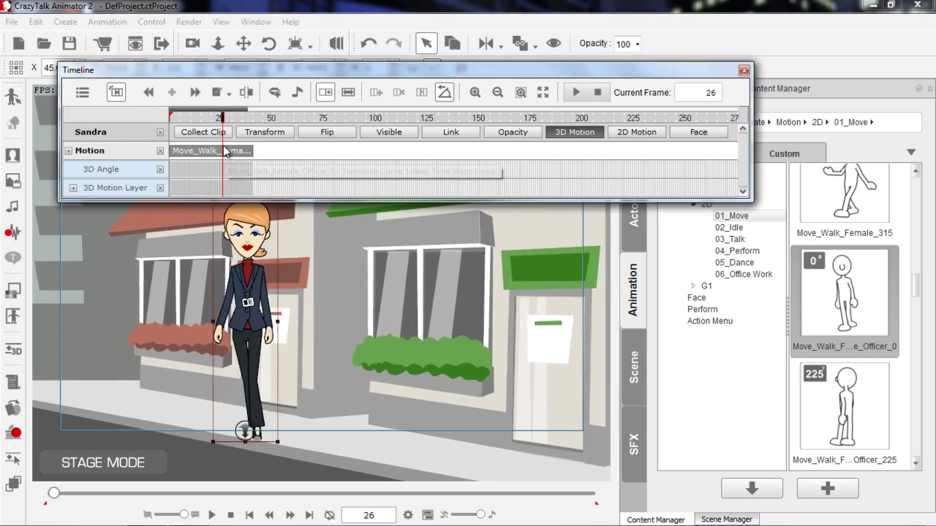
pyautogui.moveTo(207, 119); pyautogui.dragTo(166, 122)
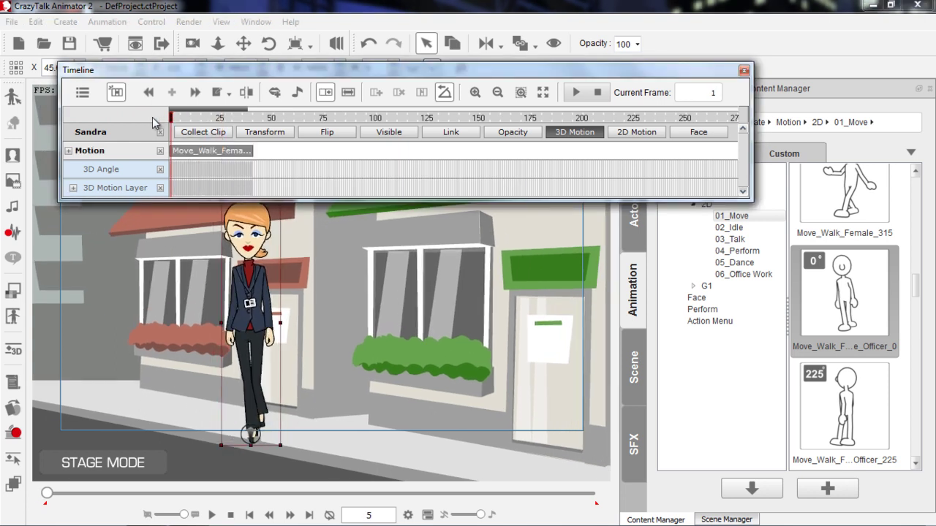
pyautogui.click(218, 151)
pyautogui.rightClick(219, 151)
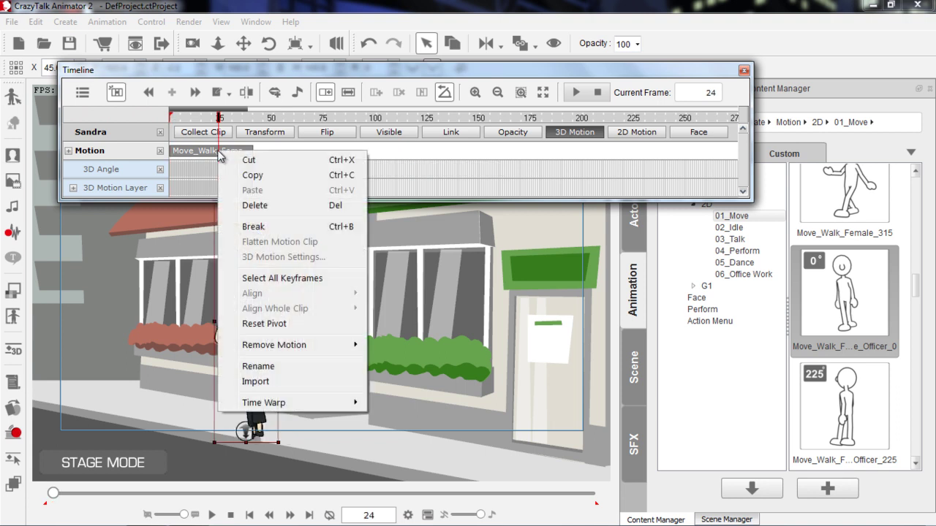
pyautogui.click(255, 207)
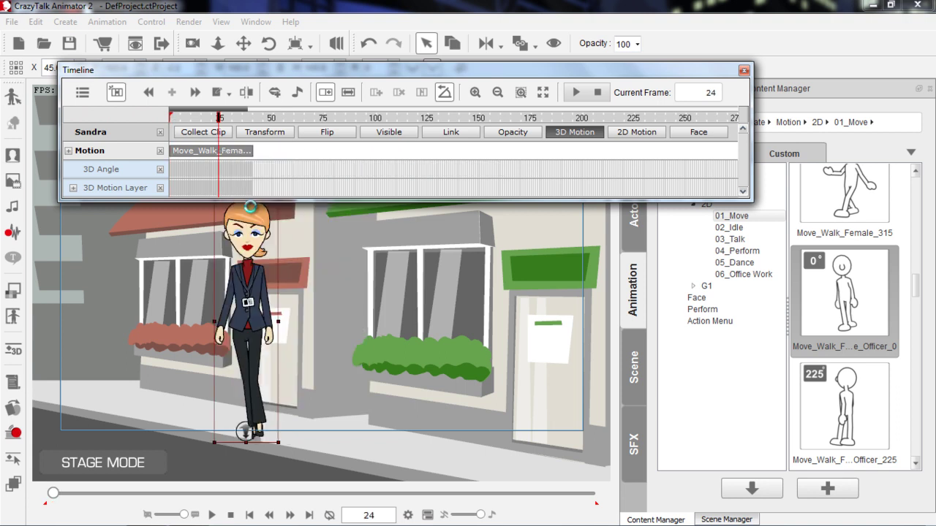
pyautogui.click(173, 117)
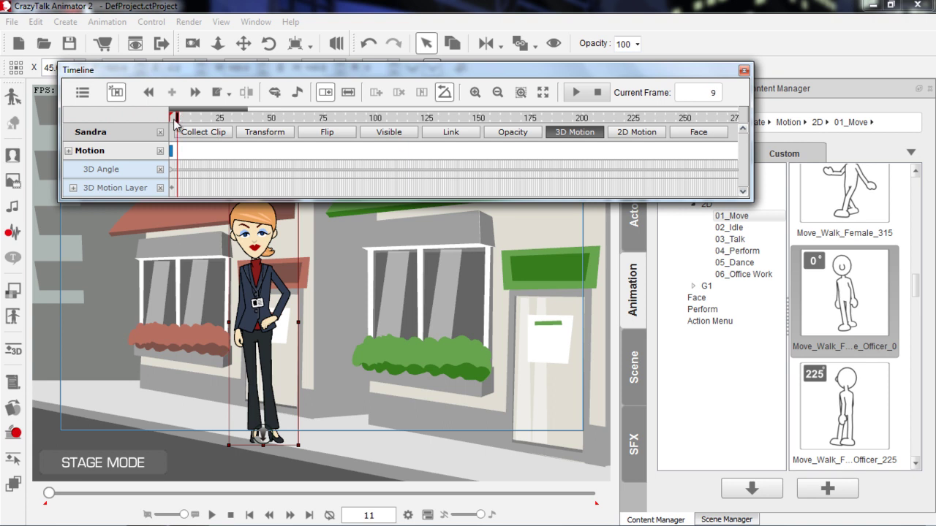
pyautogui.moveTo(173, 117)
pyautogui.mouseDown()
pyautogui.moveTo(256, 130)
pyautogui.moveTo(162, 133)
pyautogui.mouseUp()
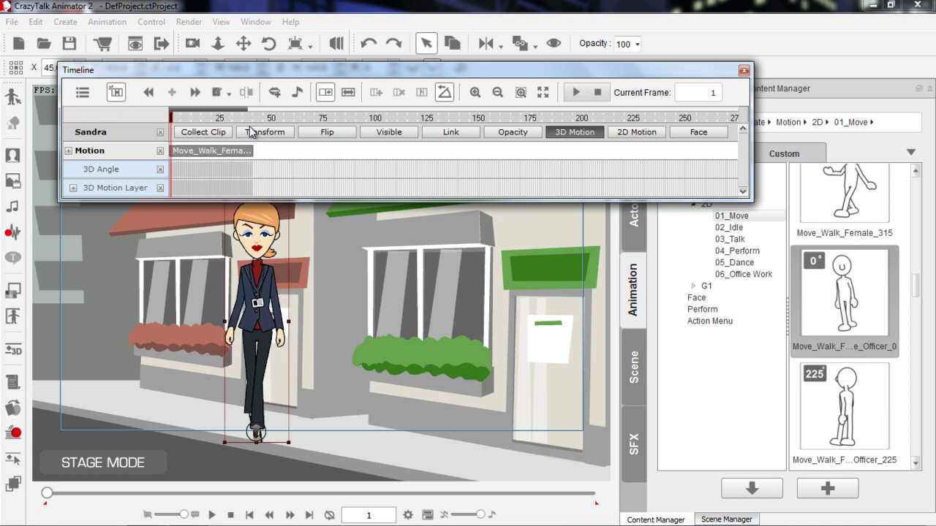
# Step: Remove the walk animation from Sandra so that her Motion track holds no walk clip
pyautogui.rightClick(254, 278)
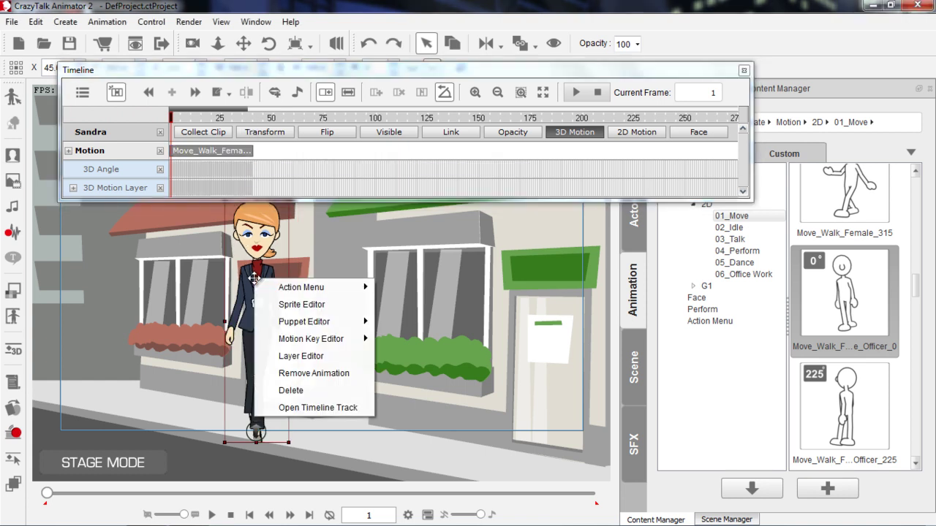
pyautogui.click(305, 373)
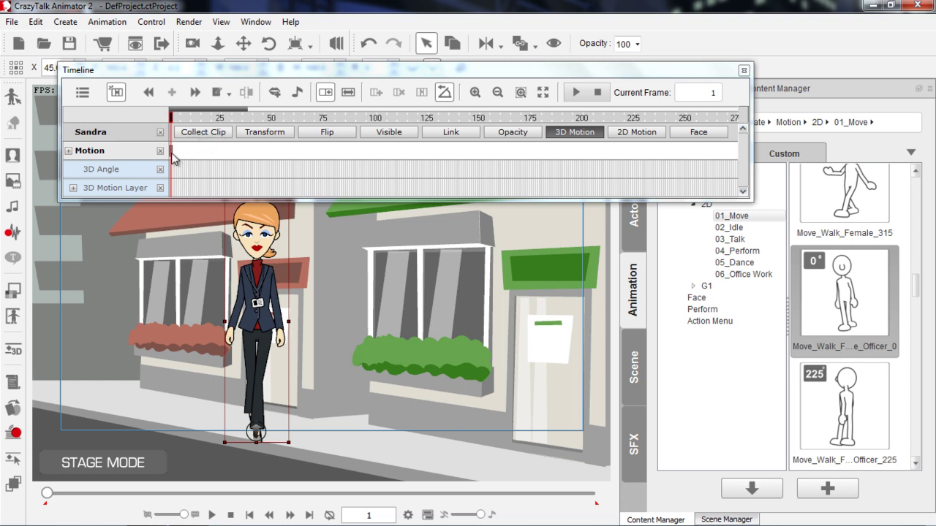
pyautogui.click(194, 145)
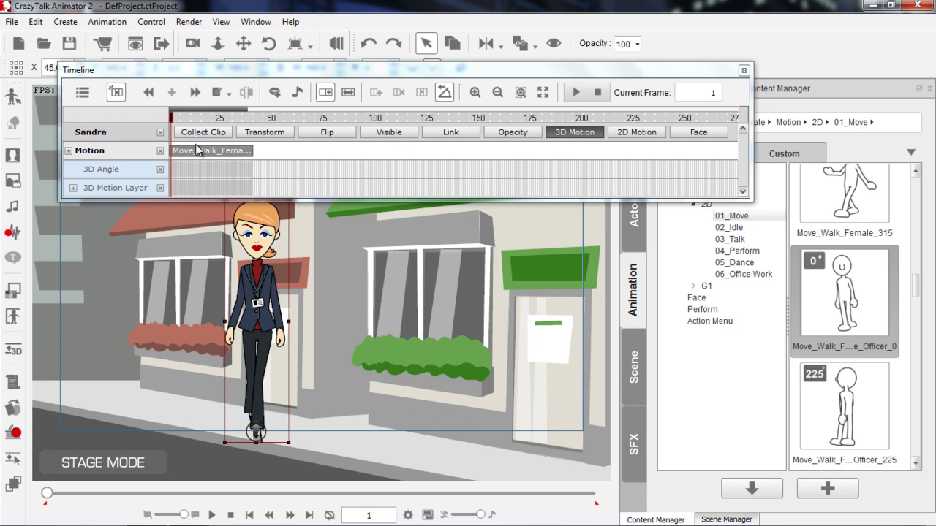
pyautogui.rightClick(197, 150)
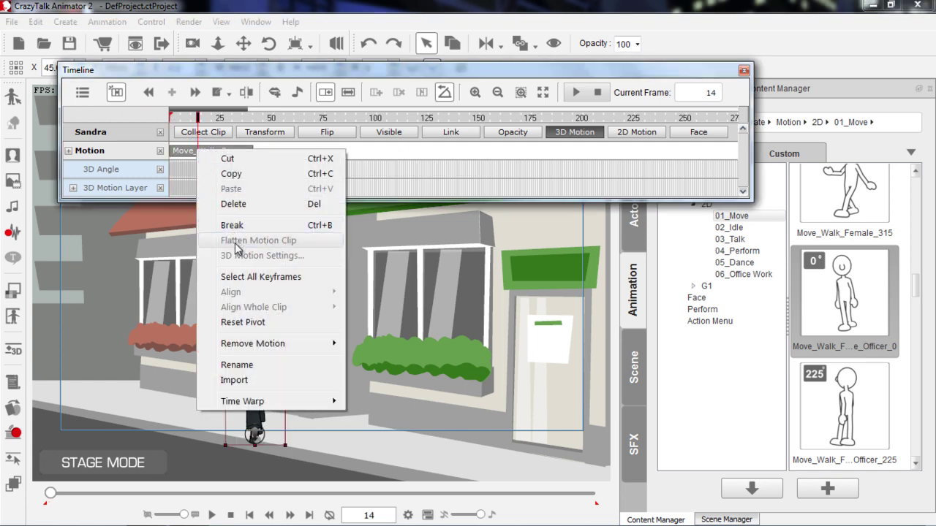
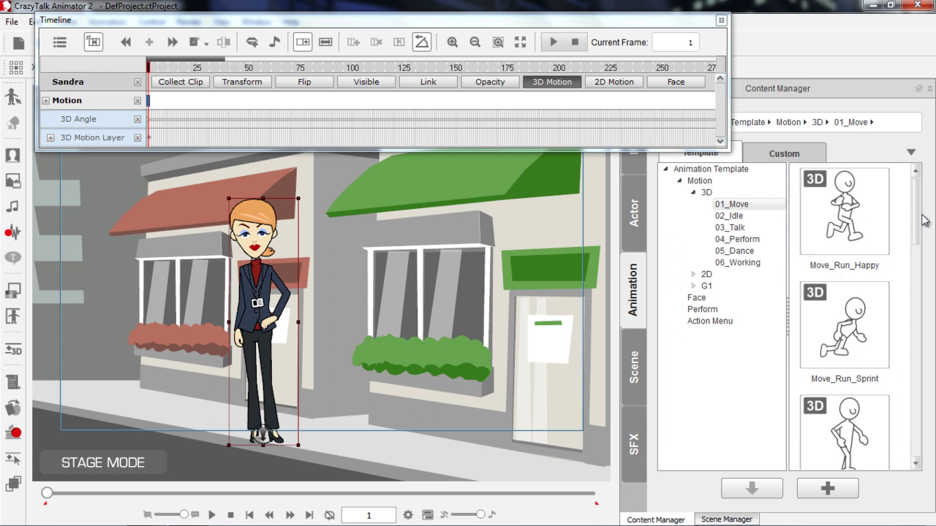
# Step: Rotate Sandra to a three-quarter angle and apply the 3D motion Move_Walk_Female_Officer from 01_Move at frame 1
pyautogui.moveTo(920, 216); pyautogui.dragTo(913, 292)
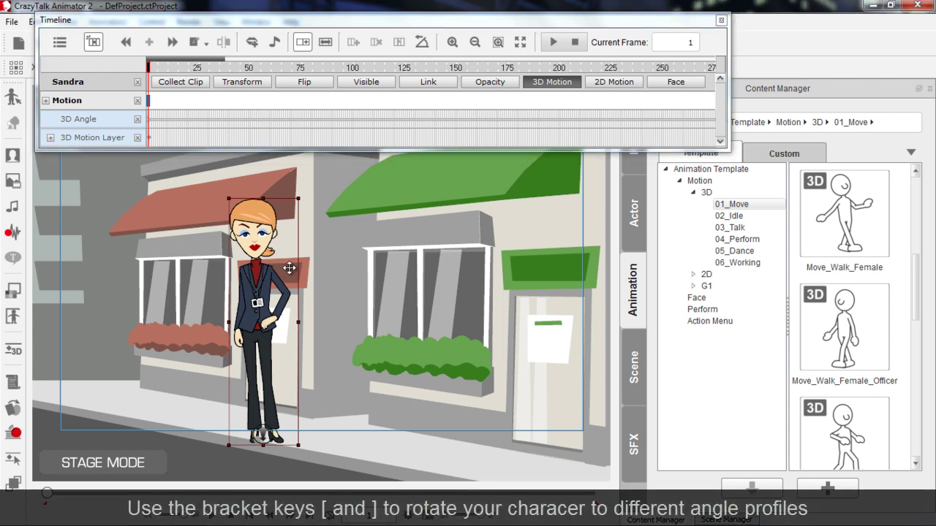
pyautogui.press(']')
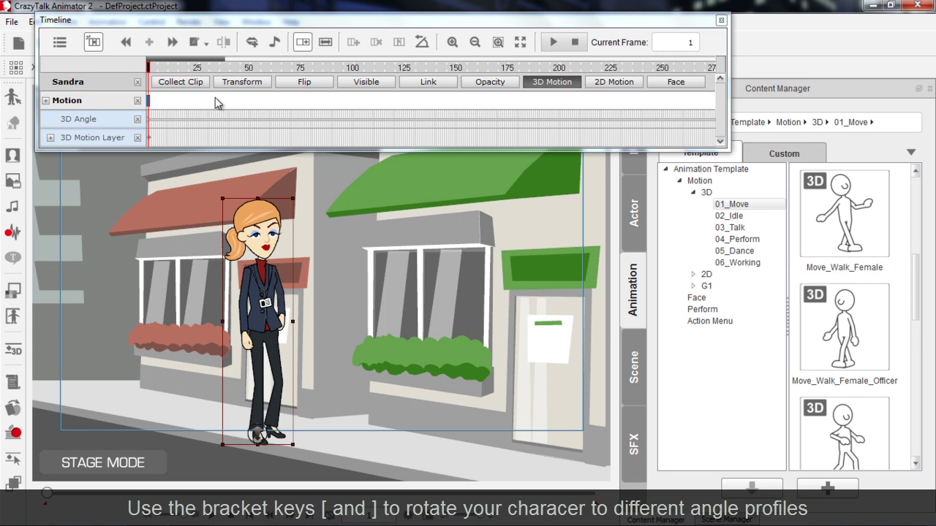
pyautogui.moveTo(220, 69); pyautogui.dragTo(149, 81)
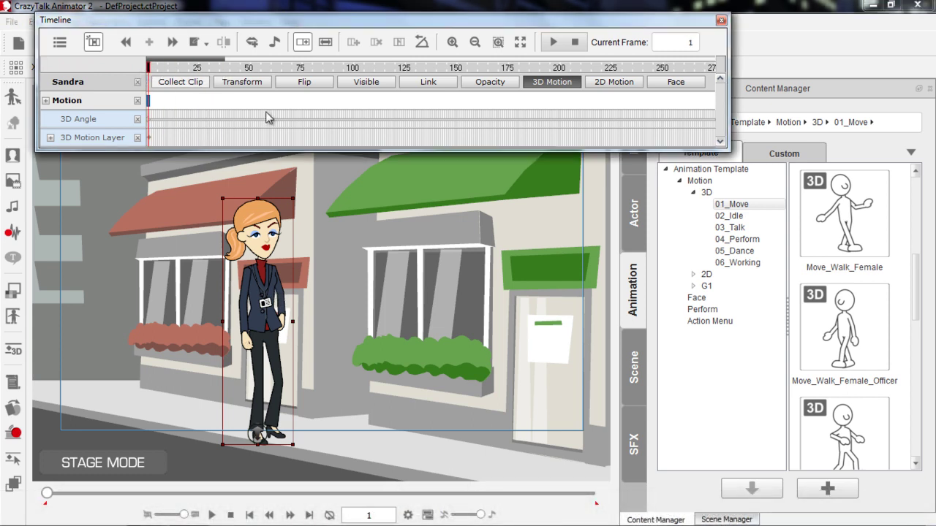
pyautogui.doubleClick(850, 329)
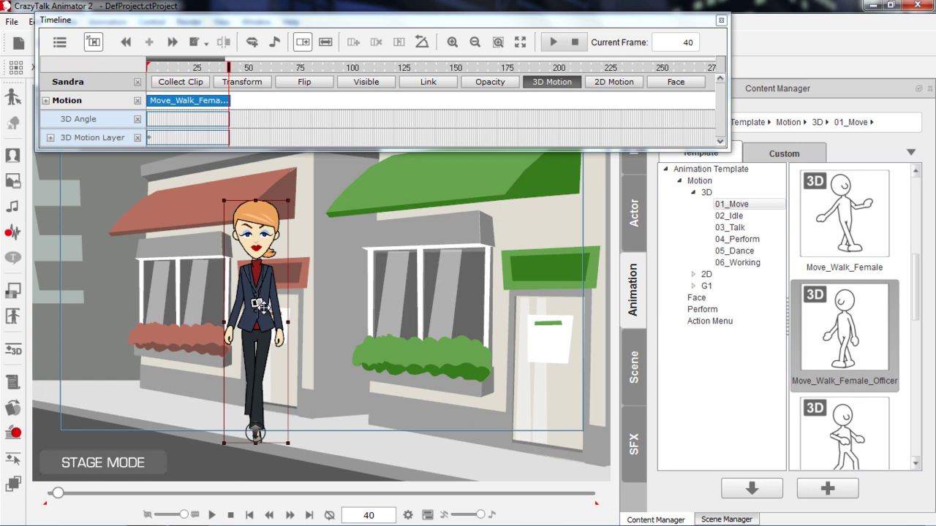
# Step: Play the new walk clip from frame 1 and check which angle Sandra faces while walking
pyautogui.click(146, 68)
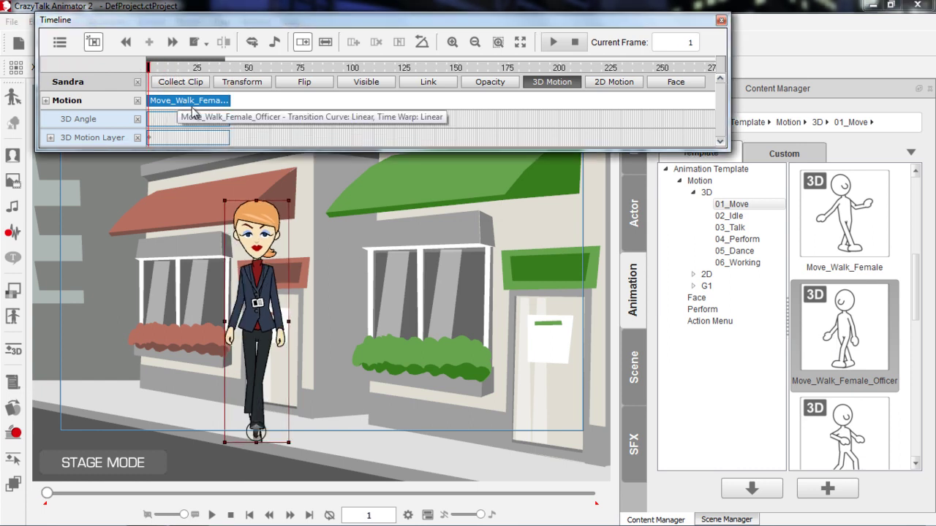
pyautogui.click(150, 67)
pyautogui.moveTo(143, 69); pyautogui.dragTo(125, 79)
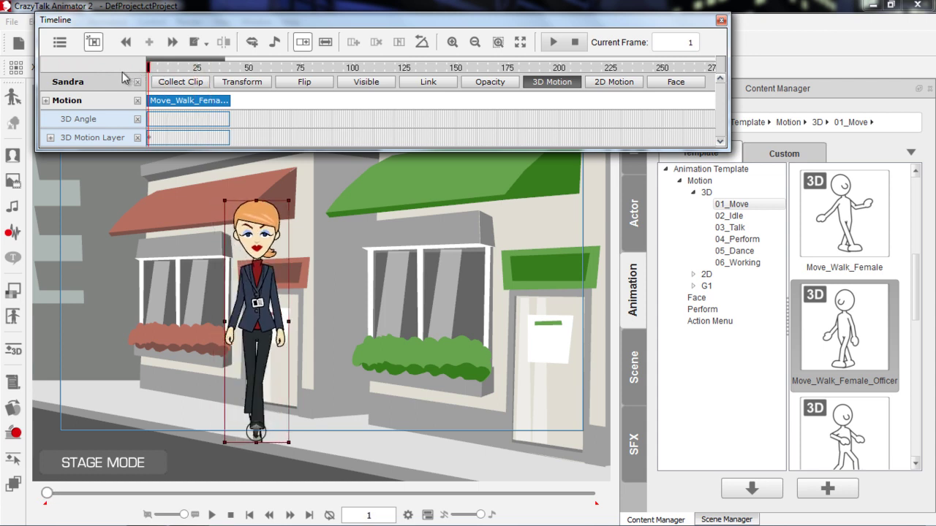
pyautogui.press('space')
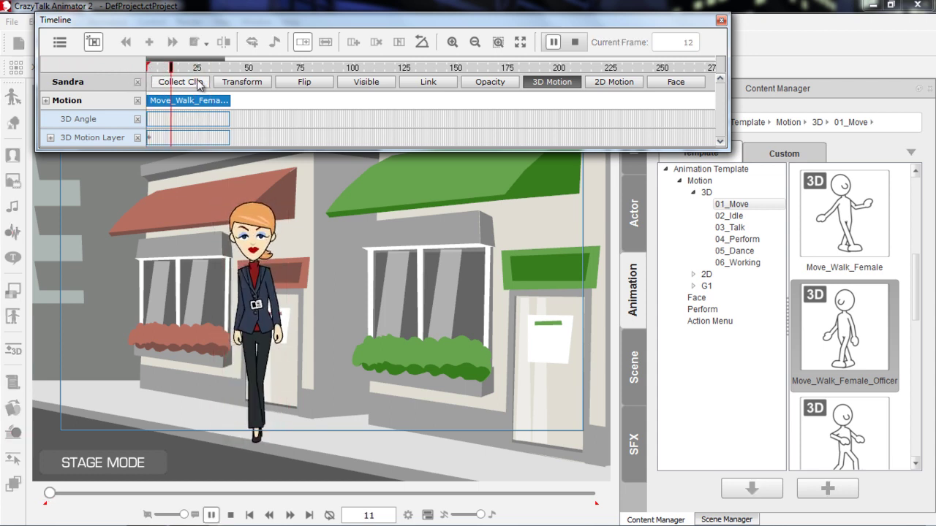
pyautogui.click(201, 80)
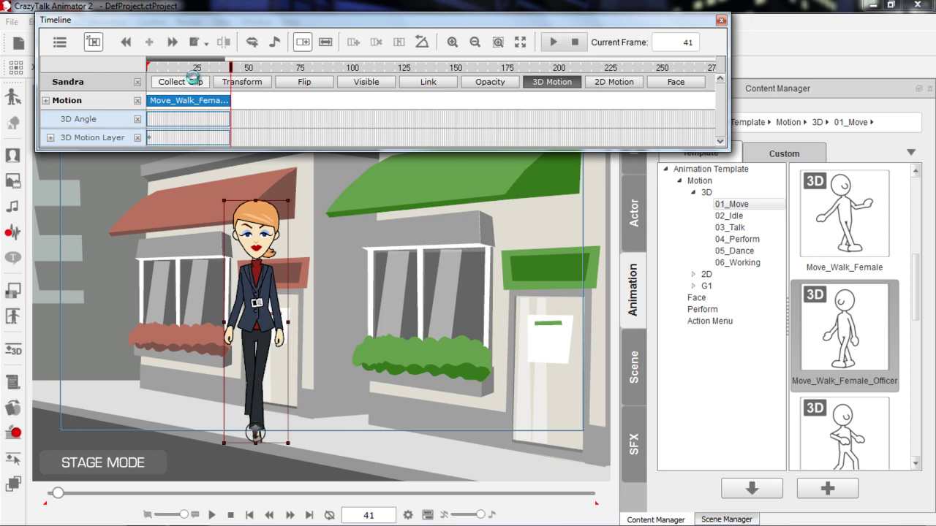
# Step: Delete the walk clip and reapply Move_Walk_Female_Officer at frame 1 so that it keeps Sandra's three-quarter angle
pyautogui.press('Delete')
pyautogui.moveTo(194, 67); pyautogui.dragTo(137, 73)
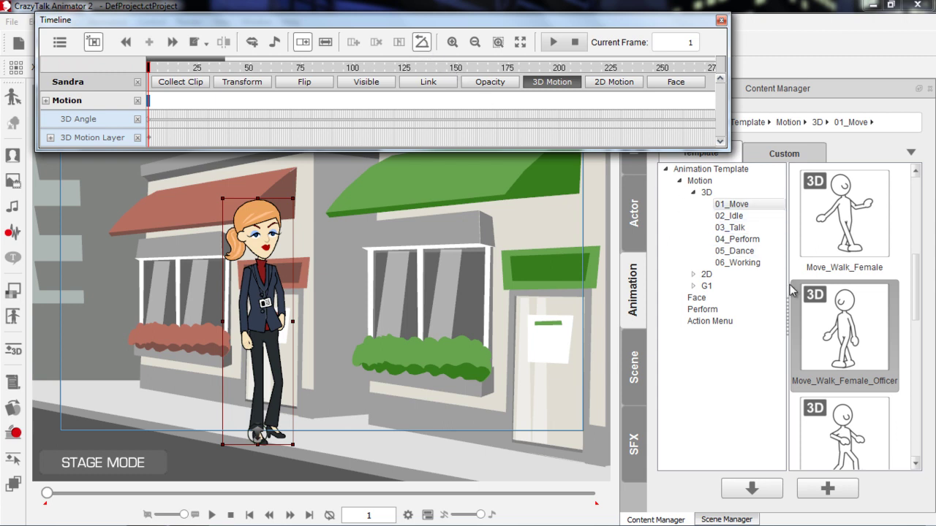
pyautogui.doubleClick(852, 332)
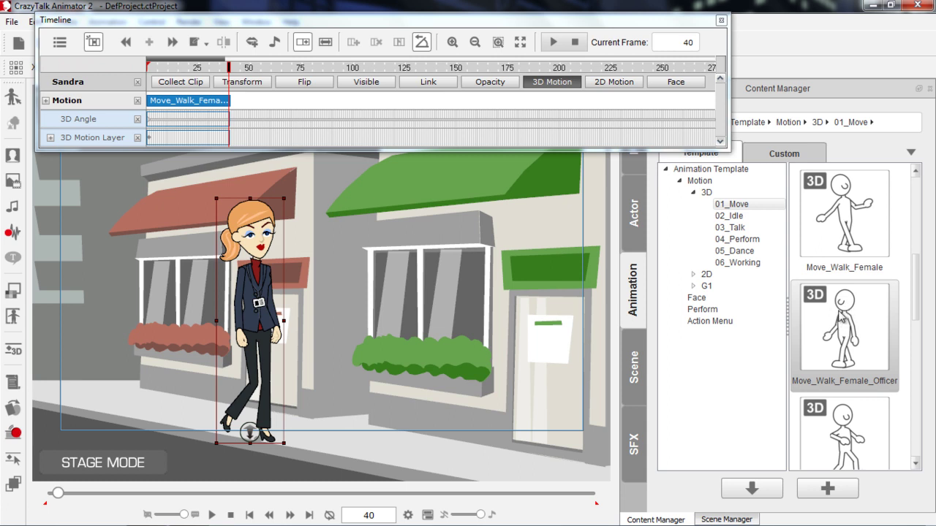
pyautogui.click(795, 298)
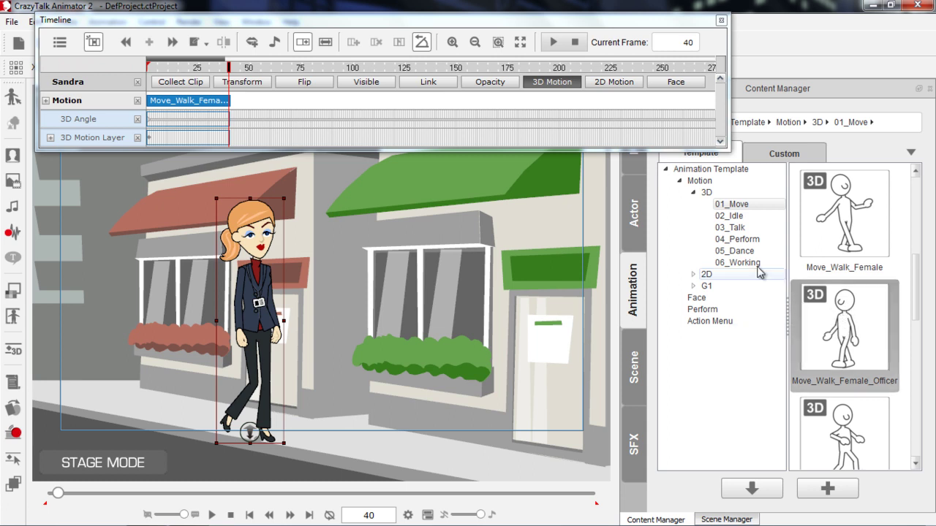
pyautogui.click(420, 44)
# Step: Play the three-quarter walk from frame 1 and return to the first frame
pyautogui.click(149, 67)
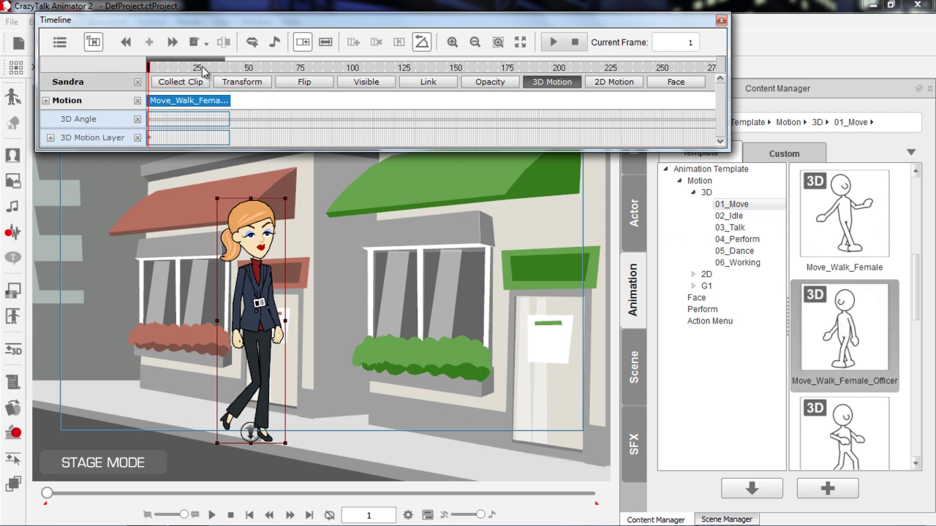
pyautogui.press('space')
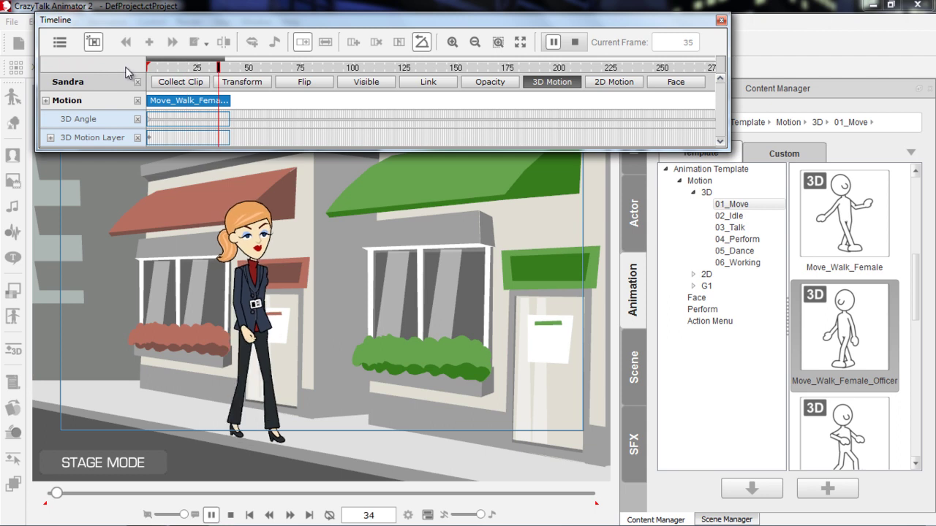
pyautogui.press('space')
pyautogui.moveTo(207, 71); pyautogui.dragTo(146, 70)
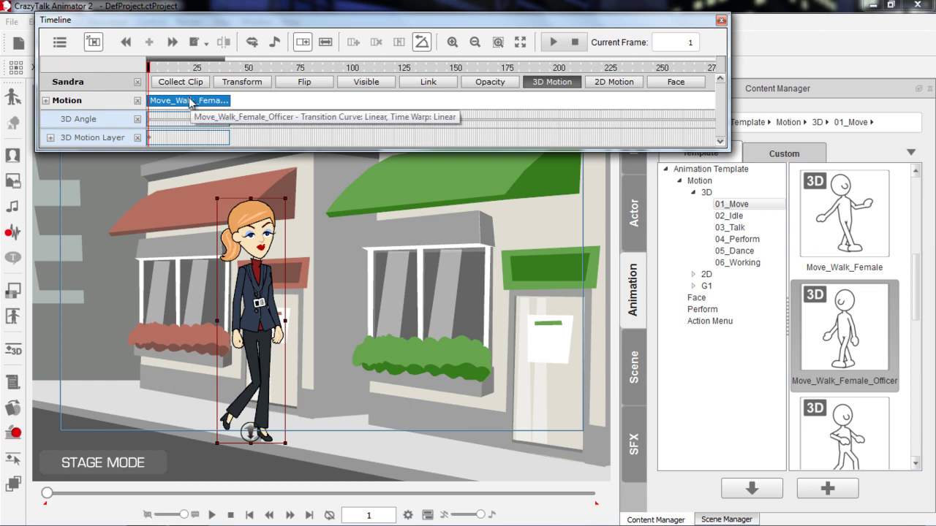
# Step: Preview the walk with Sandra turned to her side profile, and restore her three-quarter angle at frame 1
pyautogui.click(256, 282)
pyautogui.moveTo(256, 278); pyautogui.dragTo(258, 278)
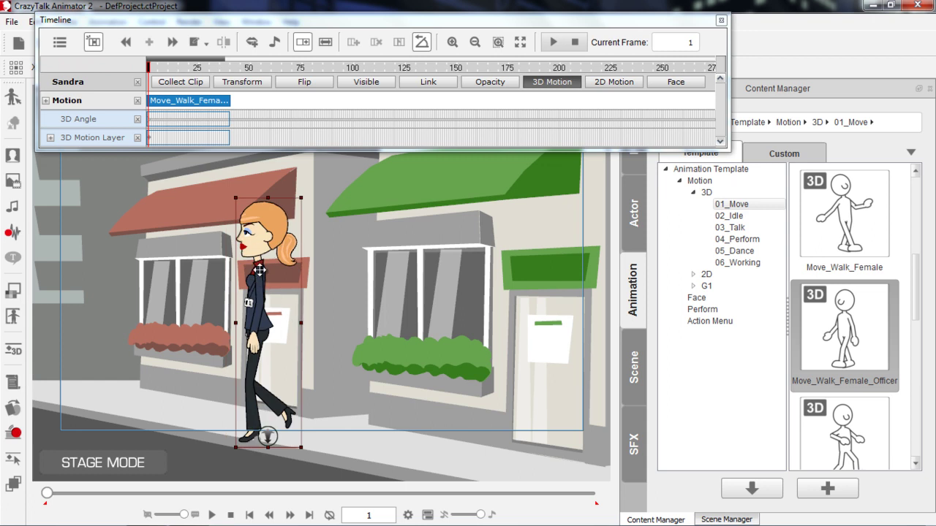
pyautogui.click(190, 76)
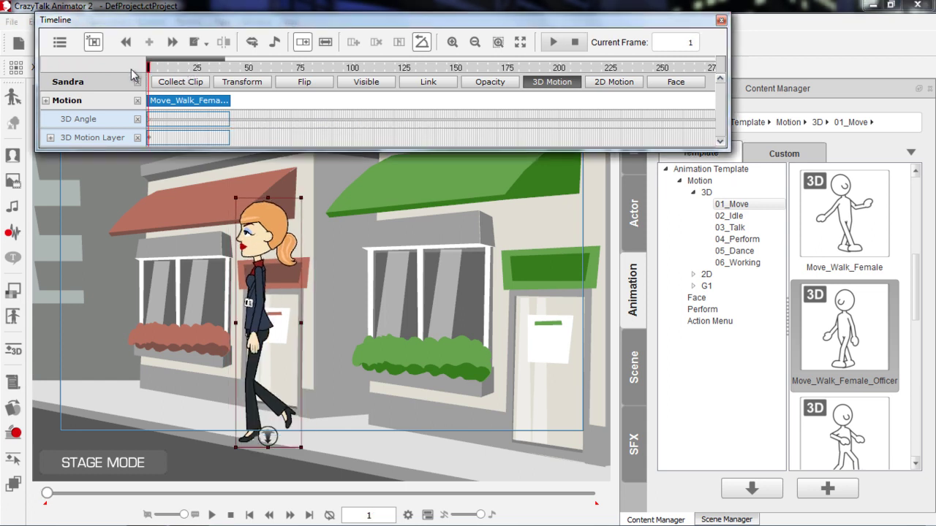
pyautogui.press('space')
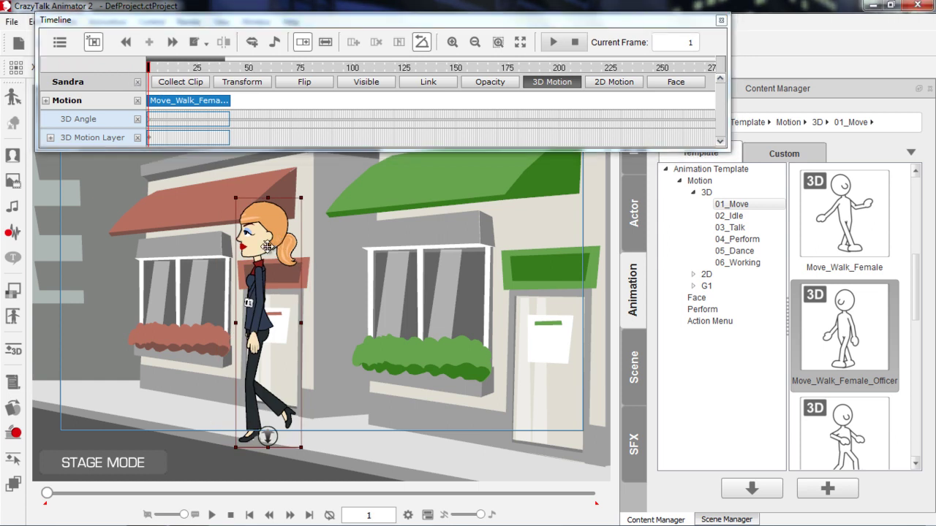
pyautogui.scroll(-3, 270, 243)
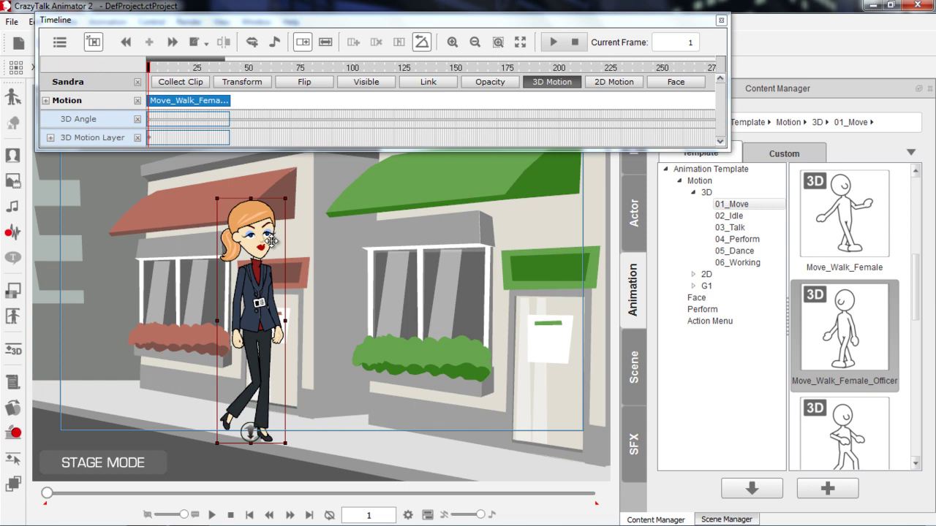
# Step: Switch clip editing to speed mode, stretch the walk clip to about frame 116, and play the slowed walk
pyautogui.click(325, 44)
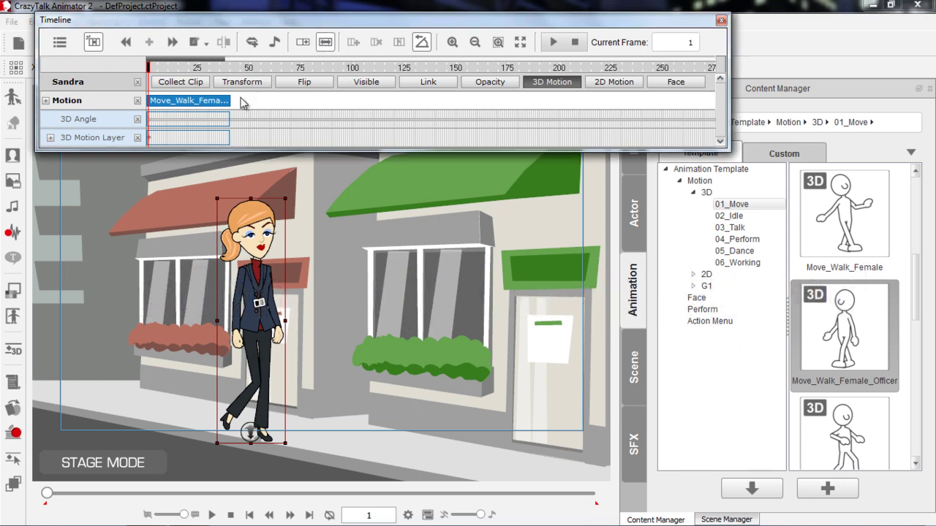
pyautogui.moveTo(229, 100); pyautogui.dragTo(249, 100)
pyautogui.moveTo(352, 103); pyautogui.dragTo(388, 110)
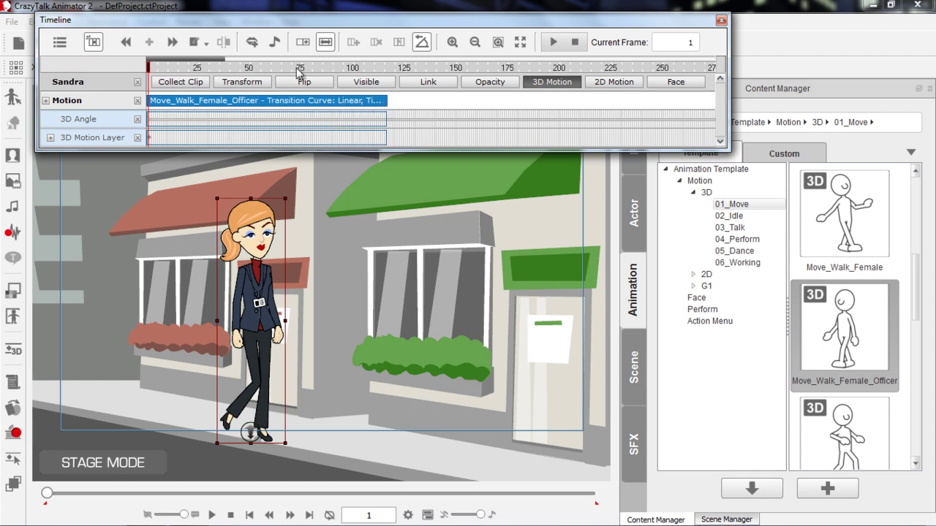
pyautogui.moveTo(275, 67); pyautogui.dragTo(194, 67)
pyautogui.press('space')
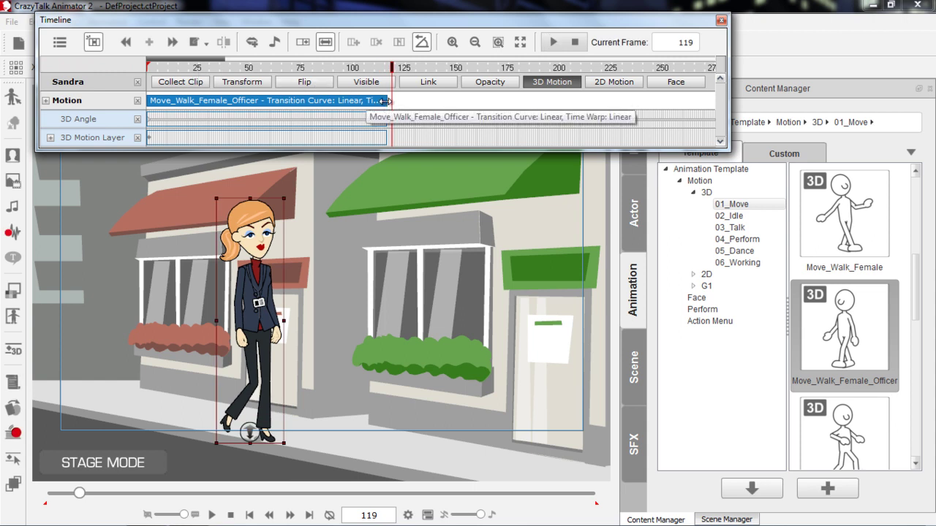
# Step: Shorten the walk clip to about frame 16 to speed up the walk, and return to frame 1
pyautogui.moveTo(385, 100); pyautogui.dragTo(180, 100)
pyautogui.press('Home')
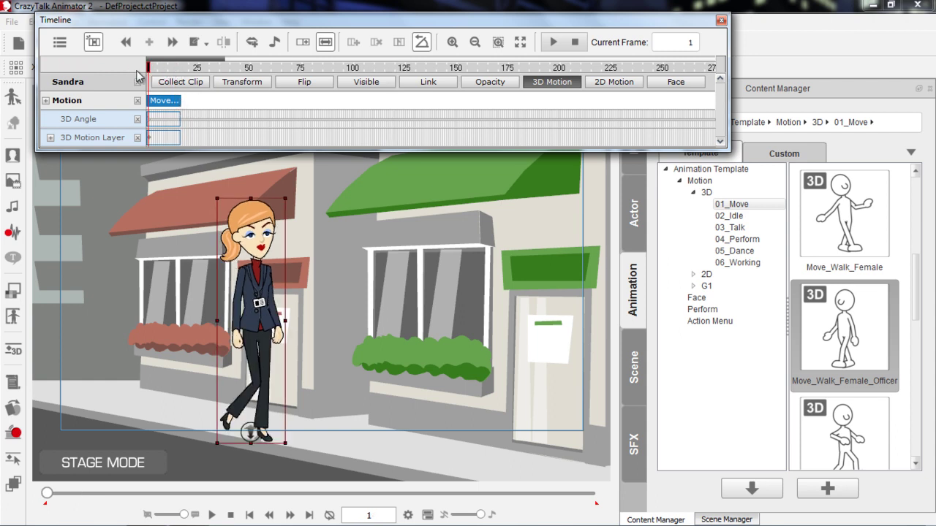
# Step: Scrub through the original-length walk clip, switch clip editing to loop mode, and extend the clip to about frame 235
pyautogui.moveTo(148, 73); pyautogui.dragTo(194, 70)
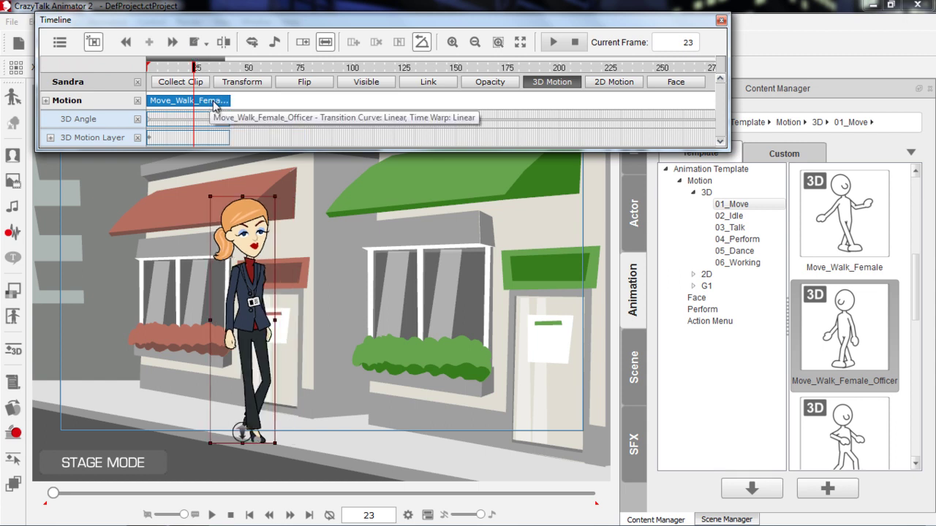
pyautogui.moveTo(212, 71); pyautogui.dragTo(146, 71)
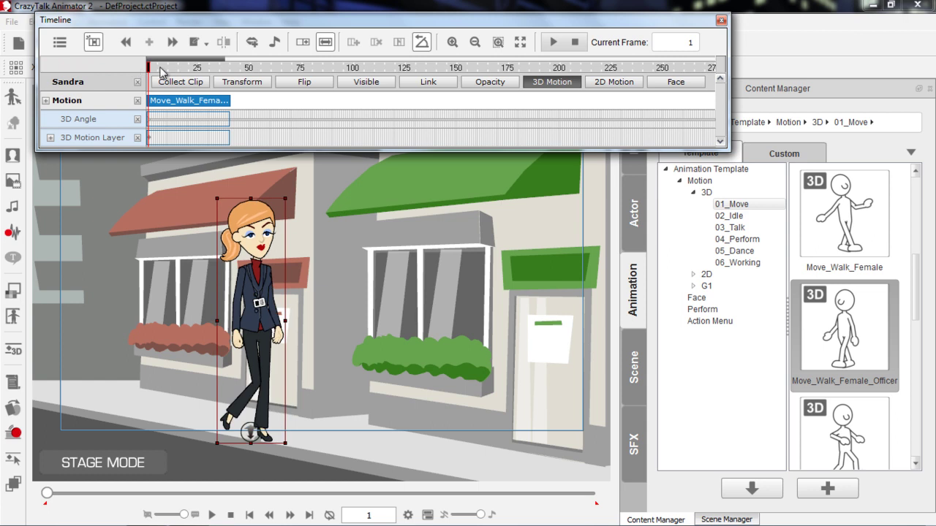
pyautogui.click(302, 42)
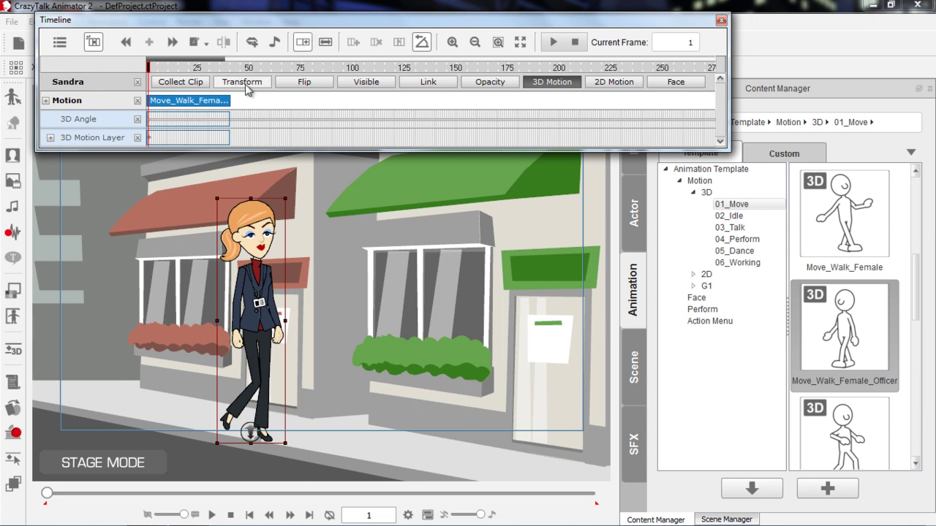
pyautogui.moveTo(229, 100); pyautogui.dragTo(564, 101)
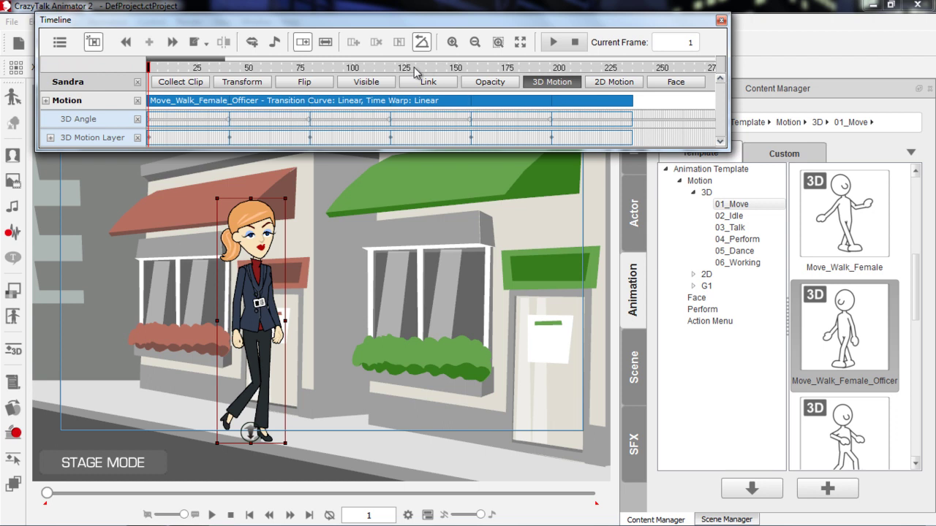
# Step: Play the looped walk from frame 1 and examine its repeated 3D Angle keys at frames 40 and 79
pyautogui.press('space')
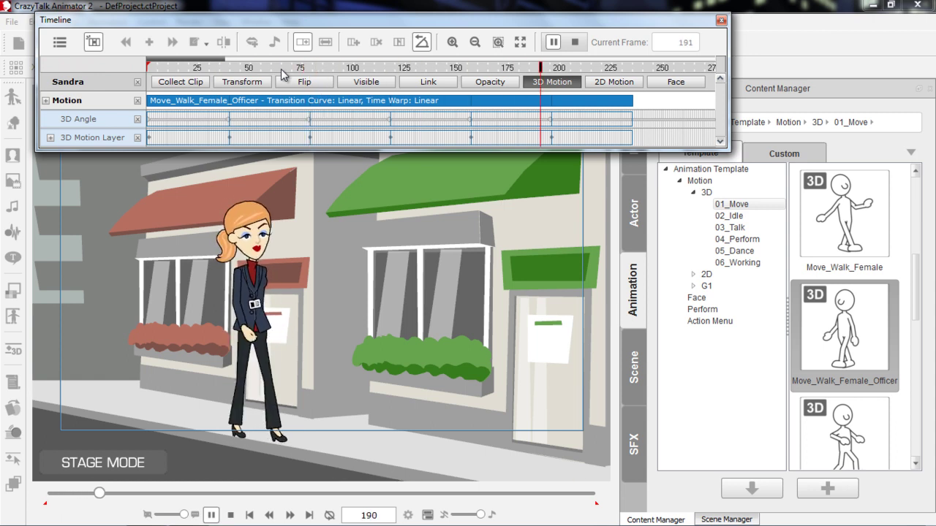
pyautogui.press('space')
pyautogui.press('Home')
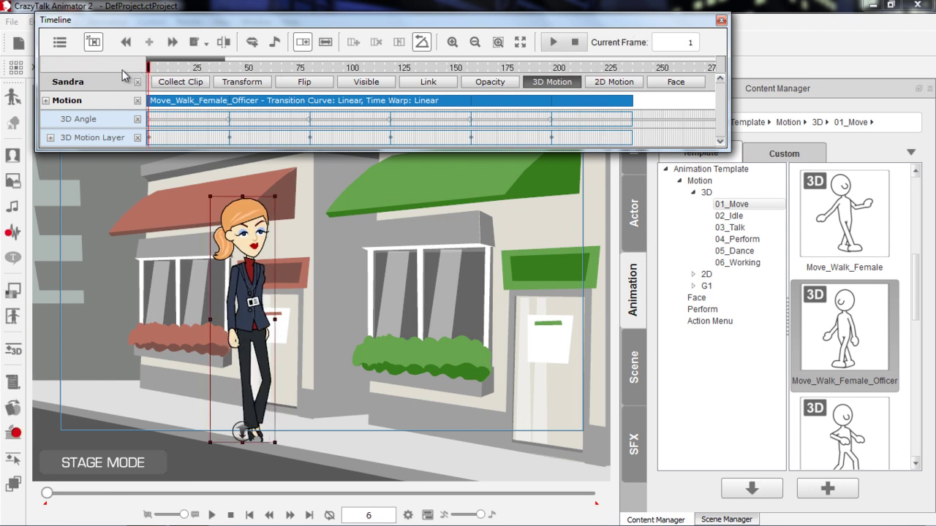
pyautogui.press('space')
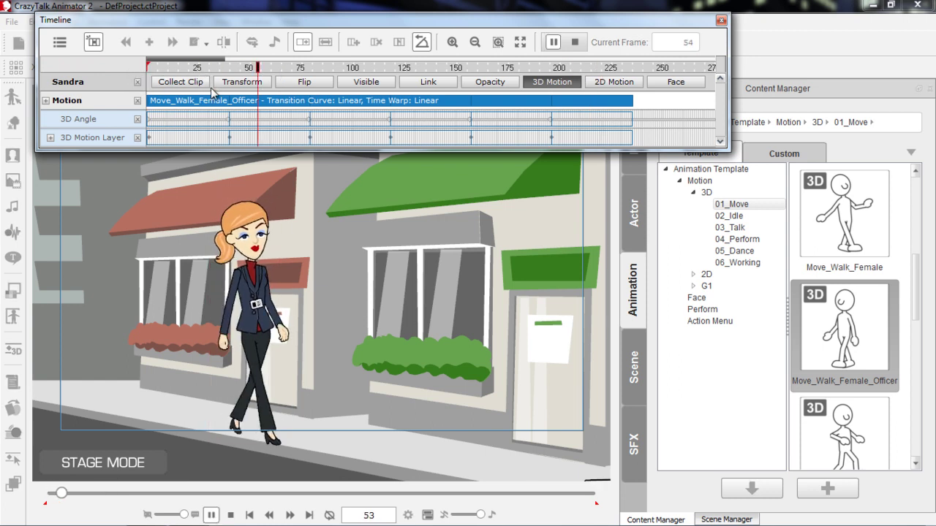
pyautogui.moveTo(216, 67); pyautogui.dragTo(198, 68)
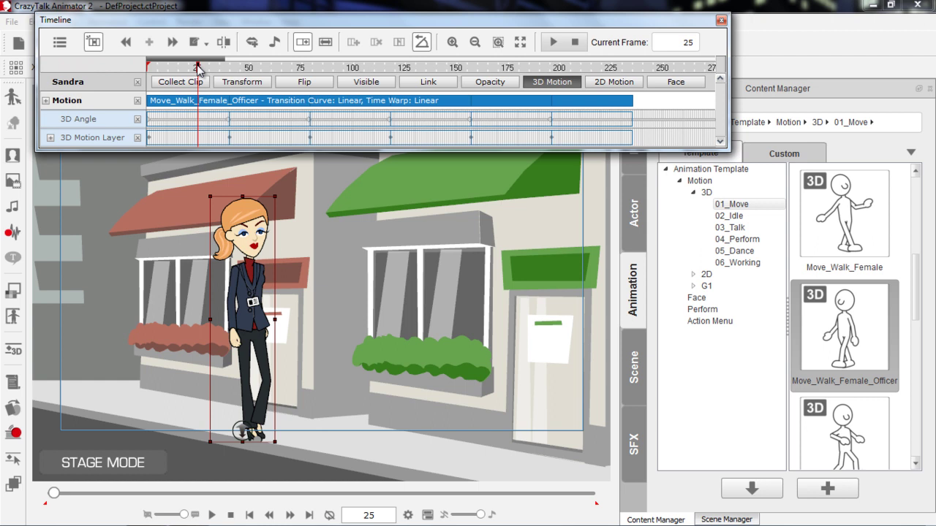
pyautogui.click(229, 121)
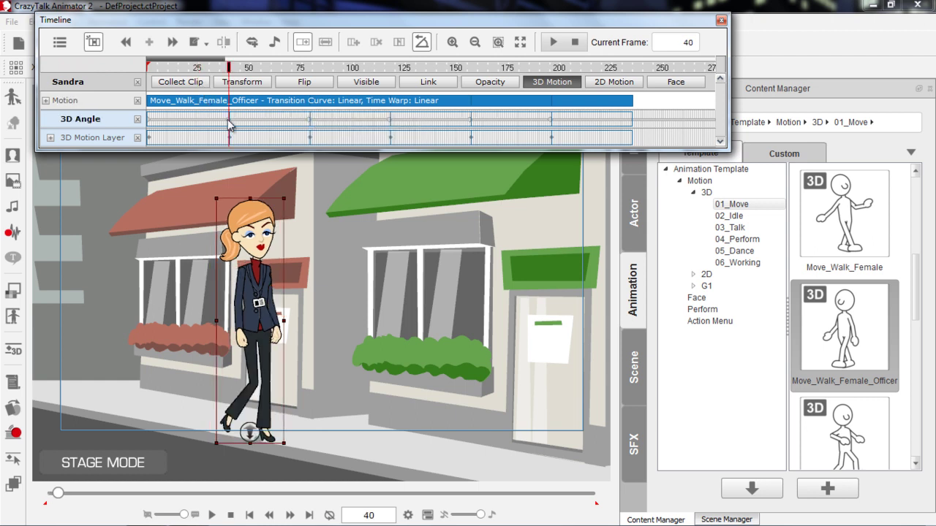
pyautogui.click(309, 123)
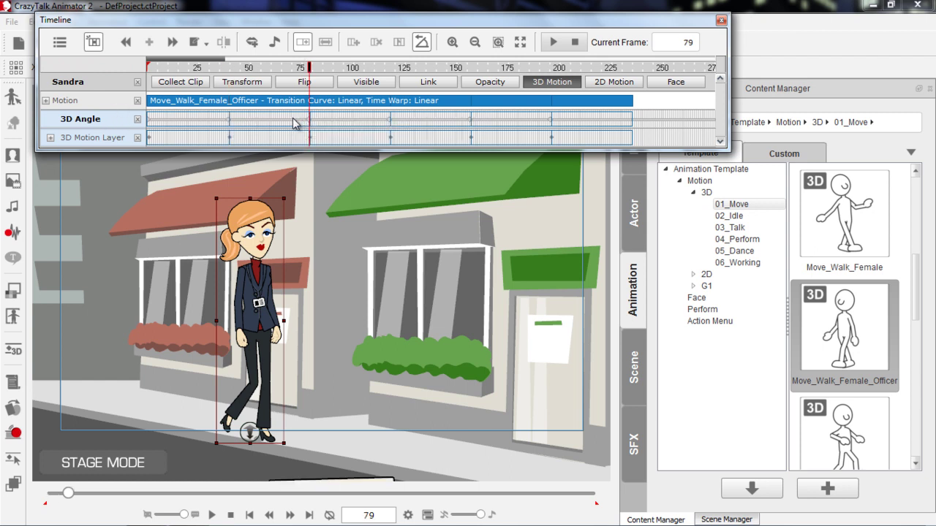
# Step: Turn Sandra to face the front at frame 19 of the looped walk and play the repeating angle change from the start
pyautogui.click(186, 68)
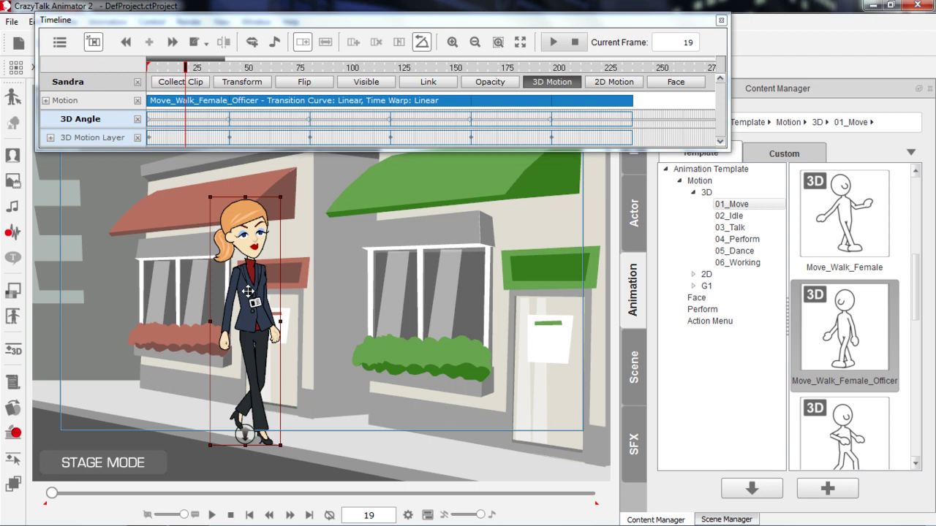
pyautogui.moveTo(248, 291); pyautogui.dragTo(247, 292)
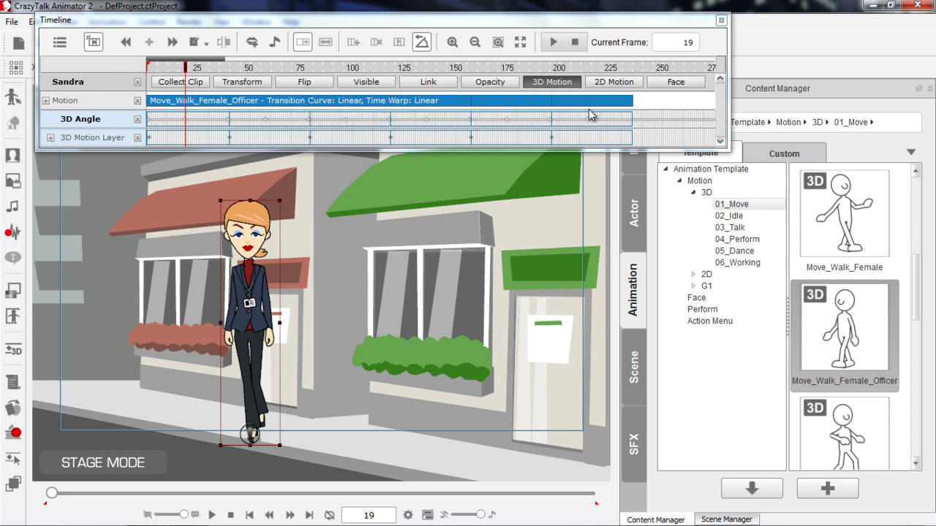
pyautogui.moveTo(167, 66); pyautogui.dragTo(152, 70)
pyautogui.press('space')
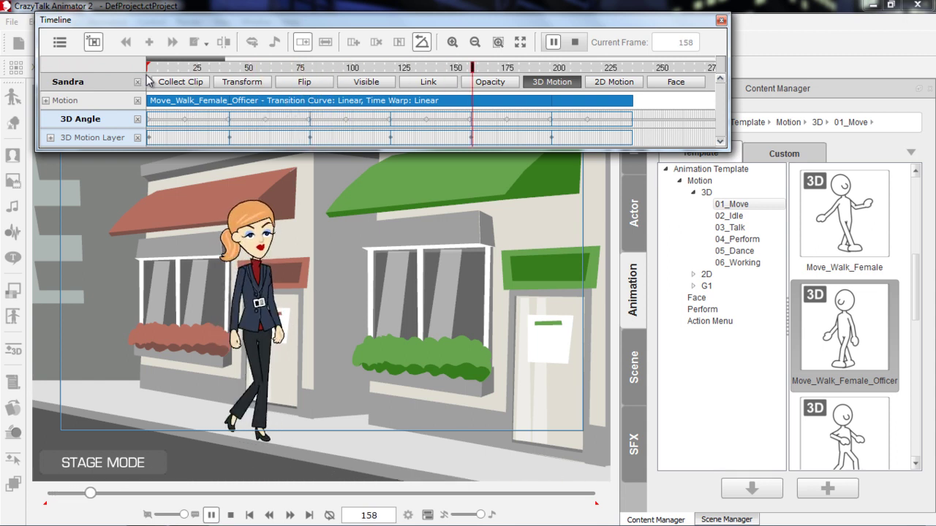
pyautogui.press('space')
pyautogui.moveTo(187, 70); pyautogui.dragTo(136, 70)
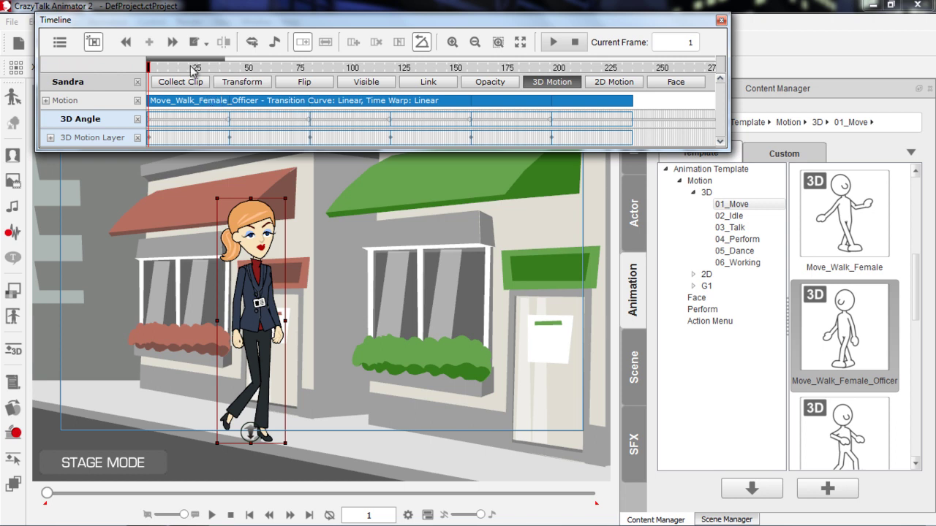
# Step: Move Sandra's right hand forward at frame 21 with the 3D Motion Key Editor, and play the looped pose from frame 1
pyautogui.click(188, 71)
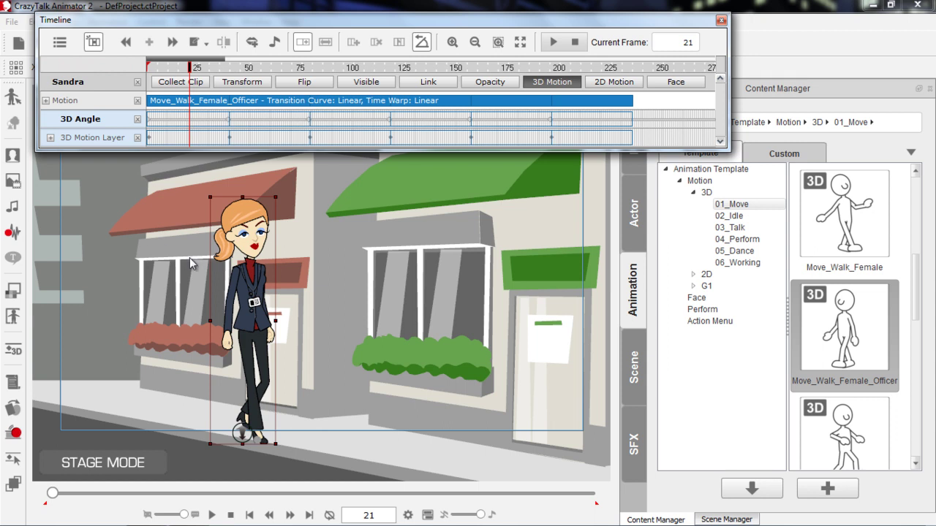
pyautogui.click(189, 142)
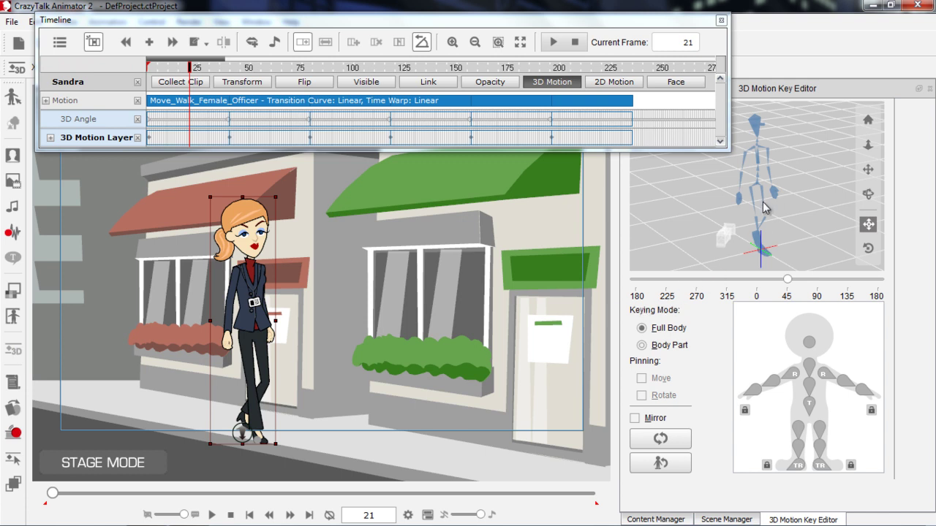
pyautogui.click(753, 387)
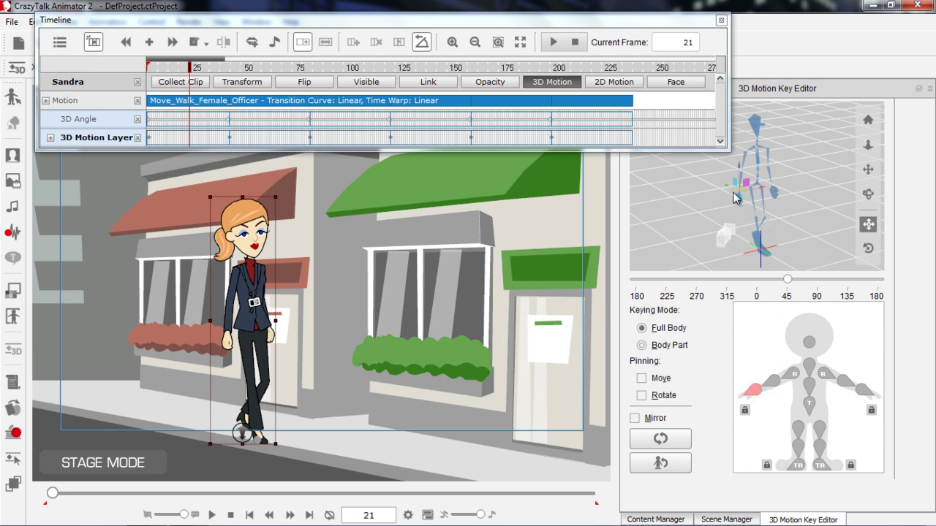
pyautogui.moveTo(734, 182); pyautogui.dragTo(763, 180)
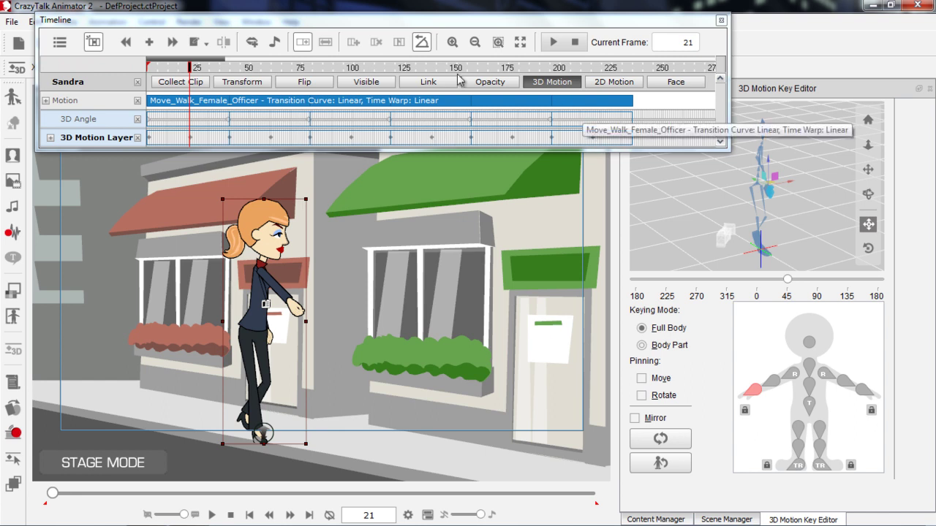
pyautogui.click(148, 68)
pyautogui.press('space')
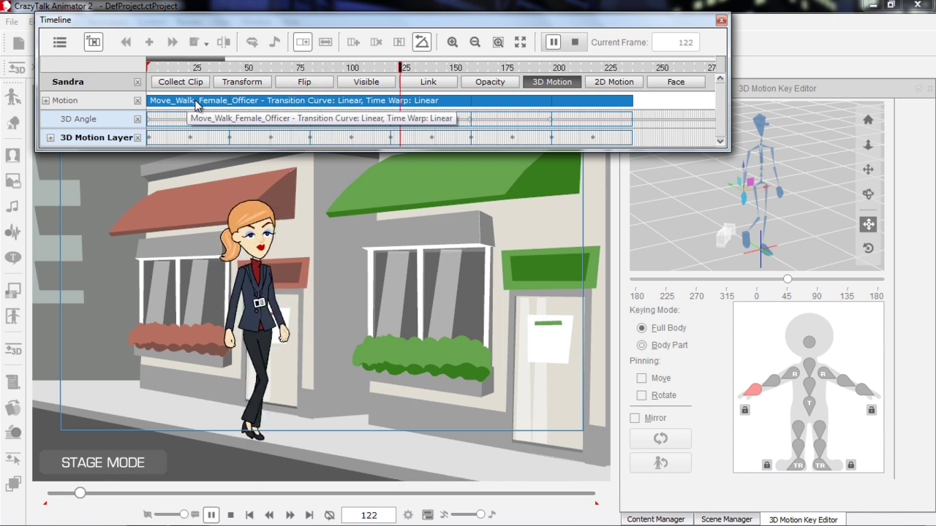
pyautogui.press('space')
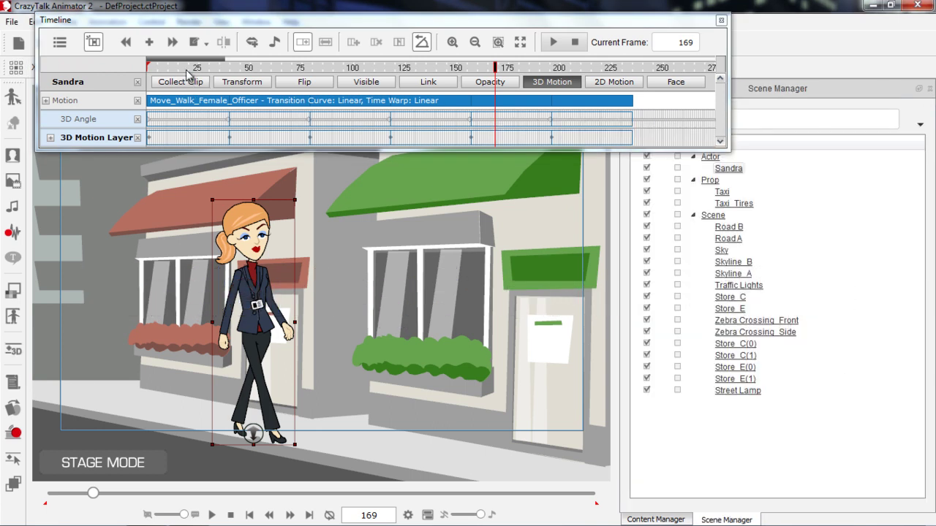
# Step: Flatten the looped walk into a single motion clip and play it from frame 1
pyautogui.click(125, 41)
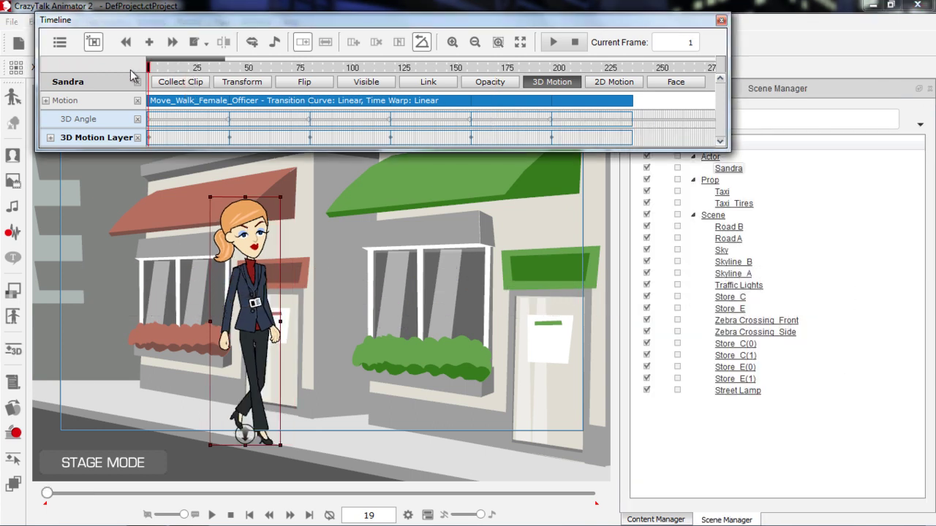
pyautogui.rightClick(182, 105)
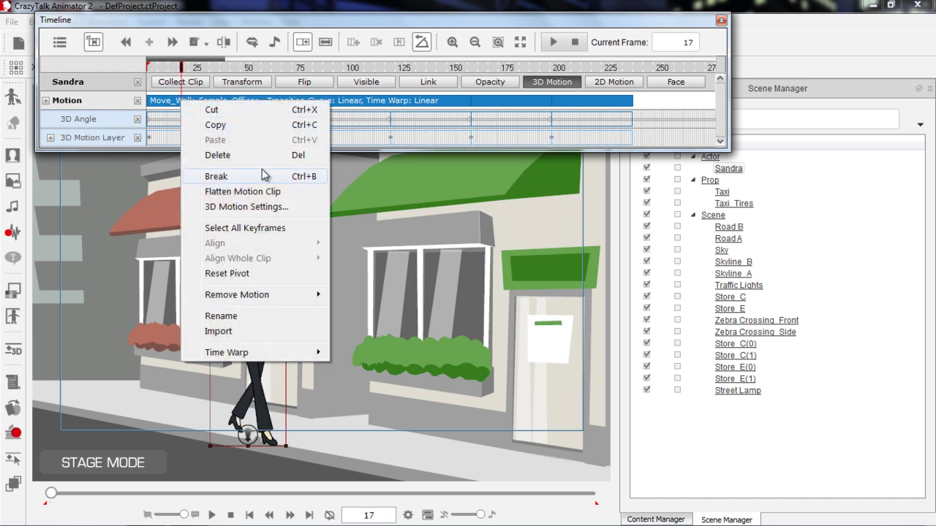
pyautogui.click(263, 196)
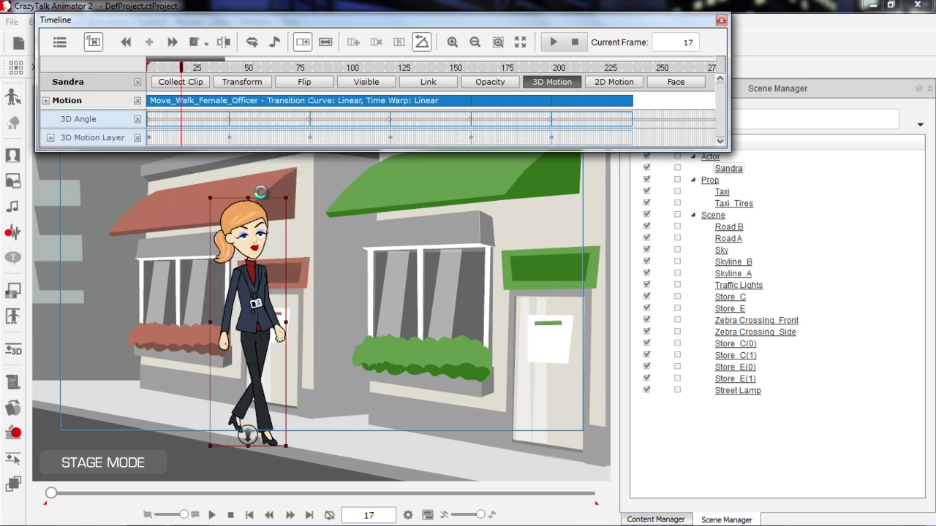
pyautogui.click(219, 67)
pyautogui.click(146, 67)
pyautogui.press('space')
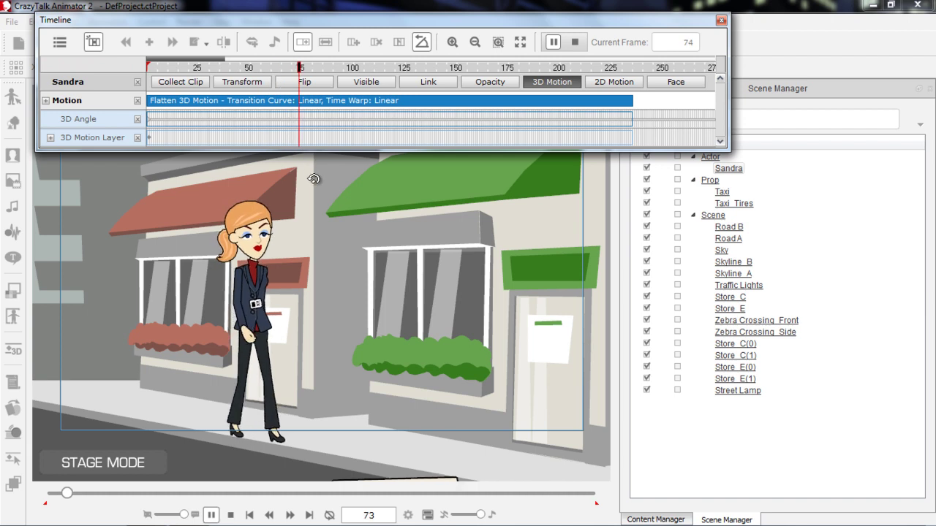
pyautogui.press('space')
# Step: At frame 201, move Sandra along the sidewalk to the street corner beside the store with the pink awning
pyautogui.click(559, 71)
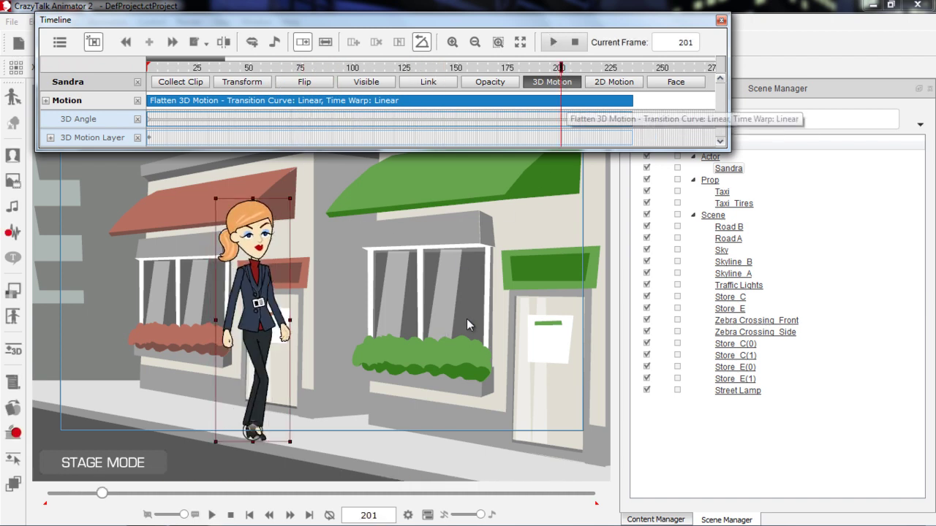
pyautogui.moveTo(500, 326); pyautogui.dragTo(310, 278)
pyautogui.moveTo(410, 351); pyautogui.dragTo(271, 310)
pyautogui.scroll(-3, 281, 246)
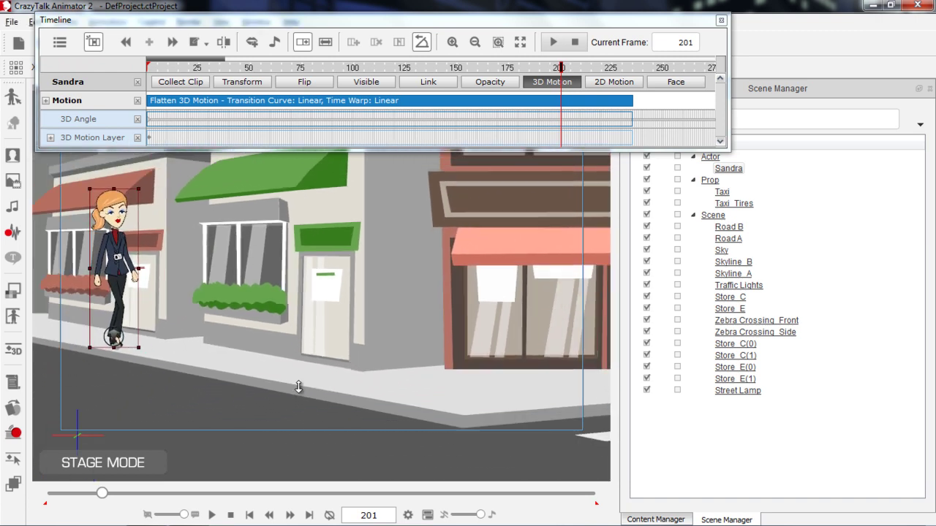
pyautogui.moveTo(358, 334); pyautogui.dragTo(311, 338)
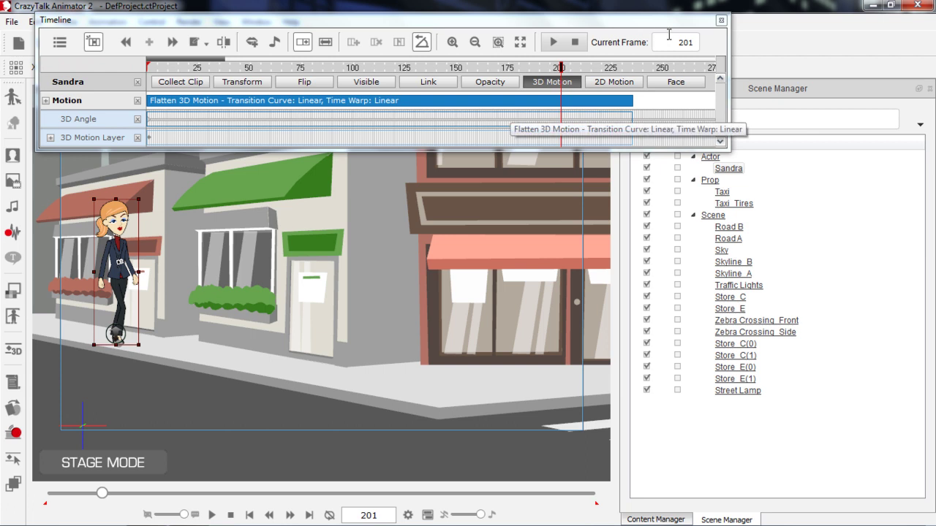
pyautogui.moveTo(115, 285); pyautogui.dragTo(424, 327)
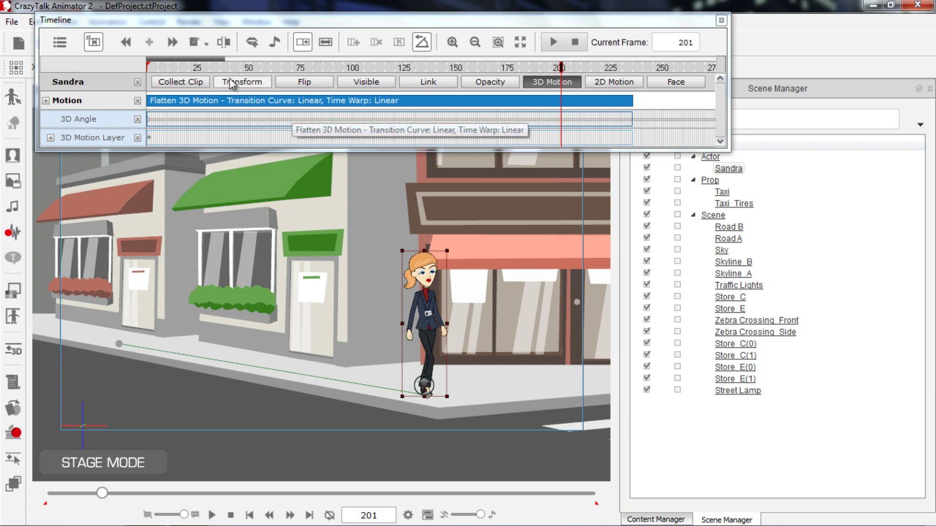
# Step: Play Sandra's walk along the sidewalk from frame 1 and stop at about frame 205
pyautogui.moveTo(186, 68); pyautogui.dragTo(140, 76)
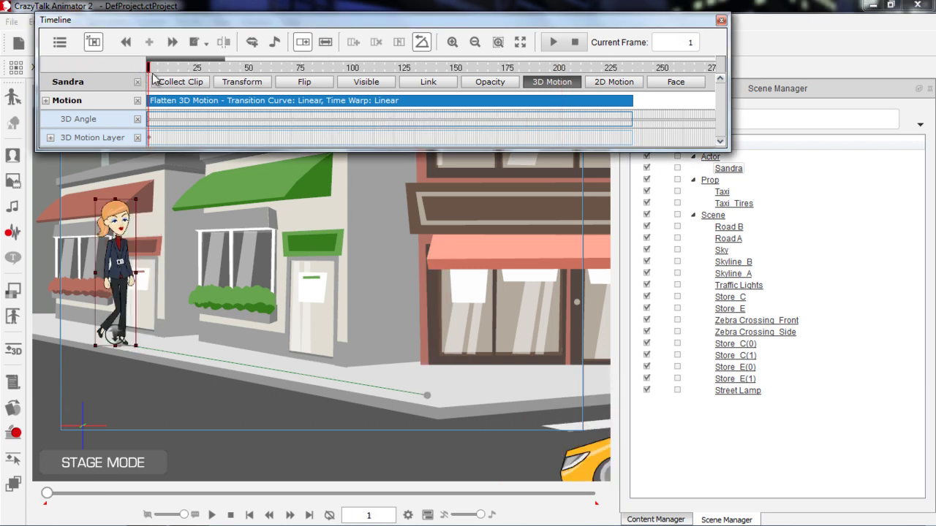
pyautogui.press('space')
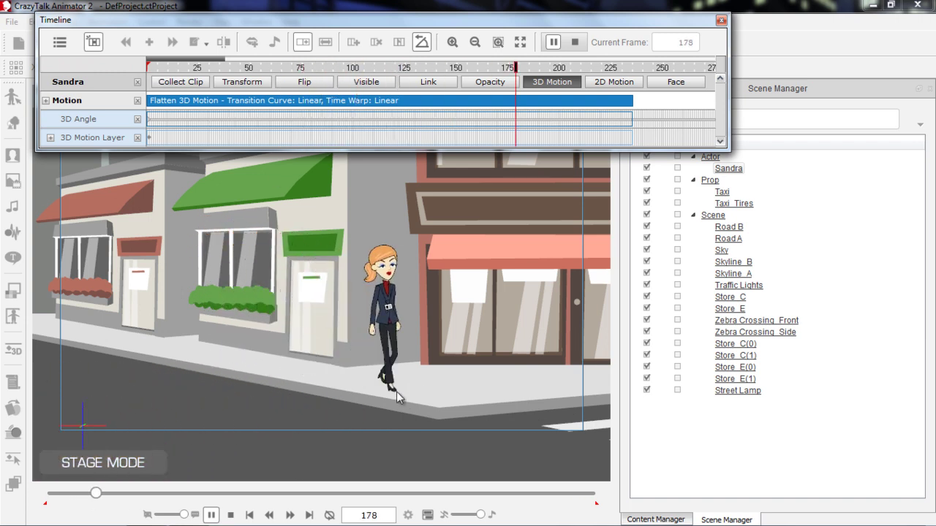
pyautogui.click(434, 398)
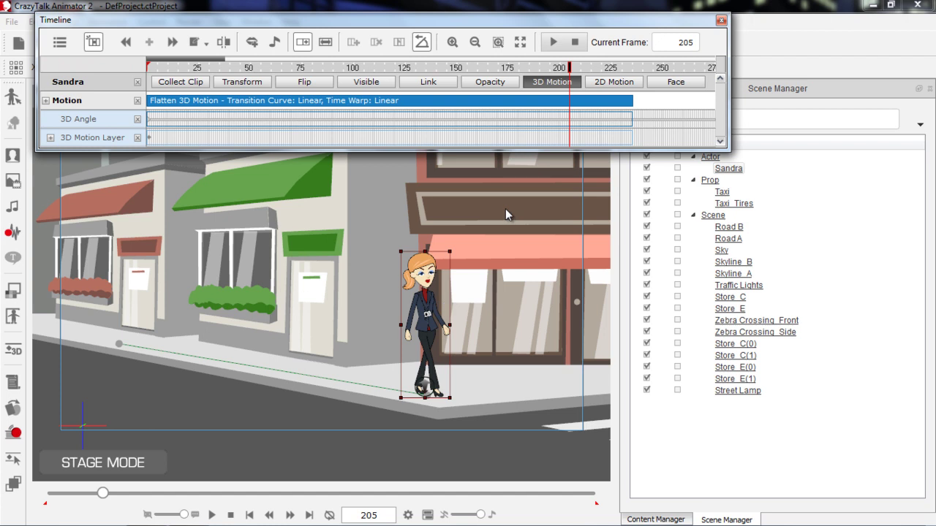
# Step: Show Sandra's Transform track, move its end key to frame 235 to match the walk clip's end, and return to frame 1
pyautogui.click(243, 83)
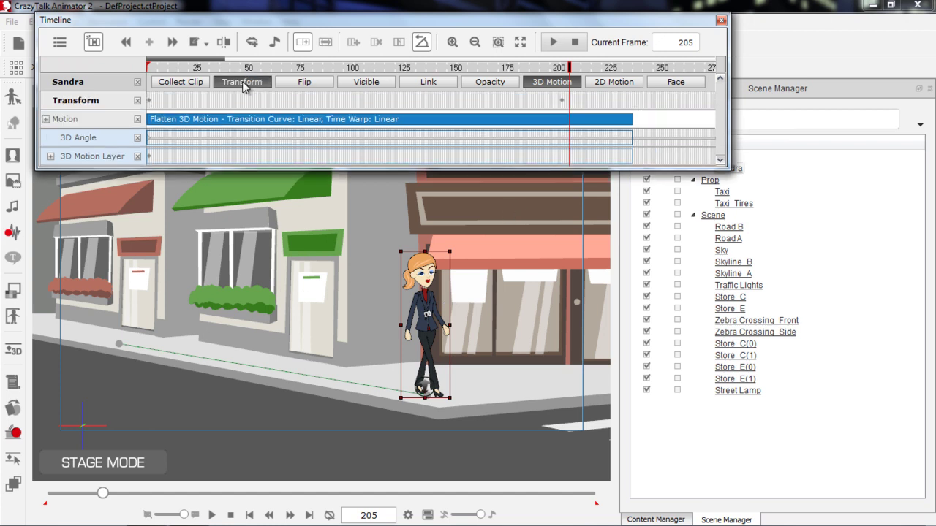
pyautogui.click(562, 100)
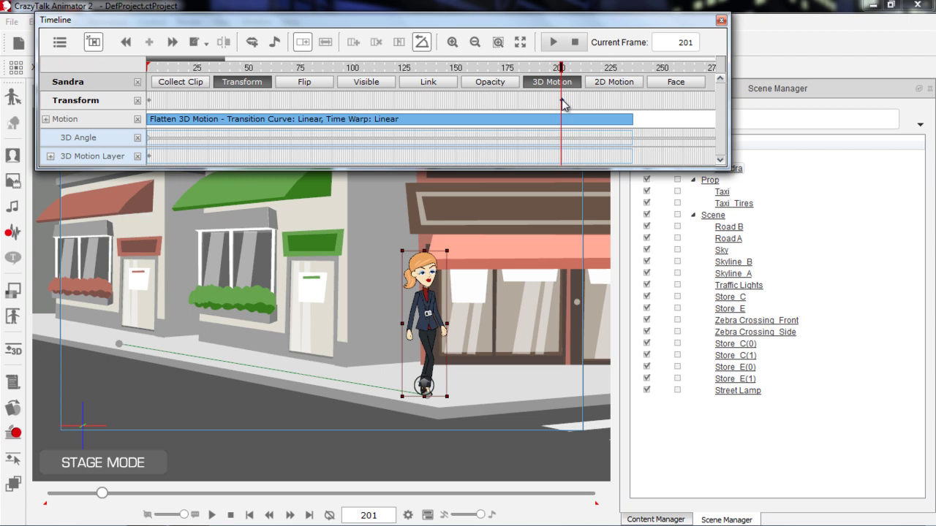
pyautogui.moveTo(563, 103); pyautogui.dragTo(634, 103)
pyautogui.click(633, 103)
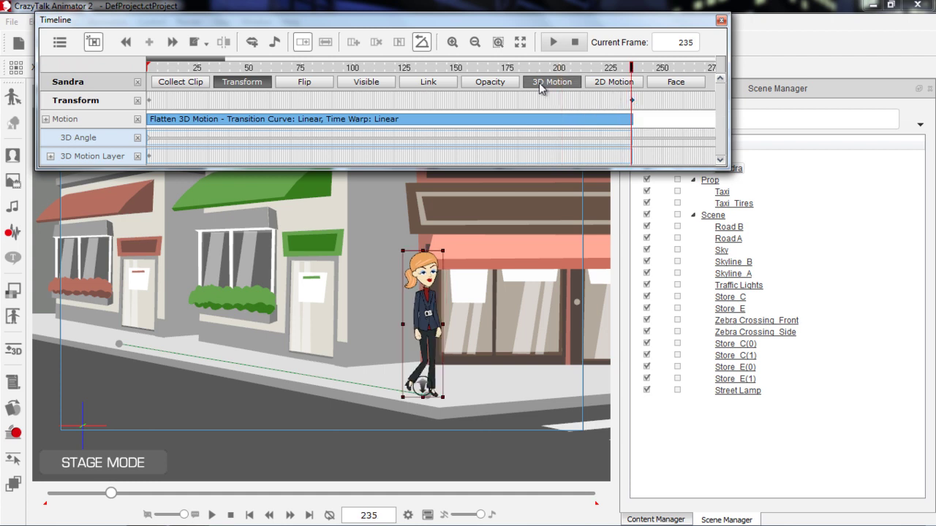
pyautogui.moveTo(207, 71); pyautogui.dragTo(144, 78)
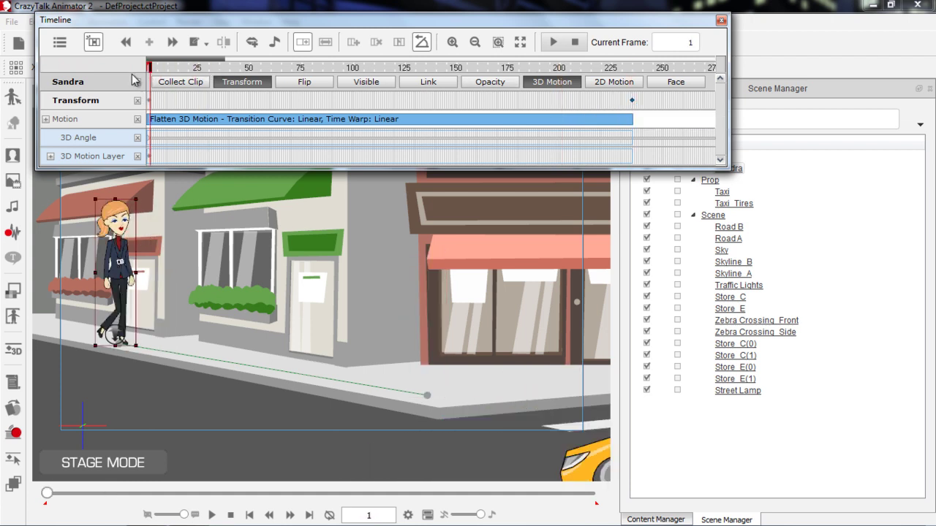
# Step: Play Sandra's walk from frame 1 and stop at frame 239
pyautogui.press('space')
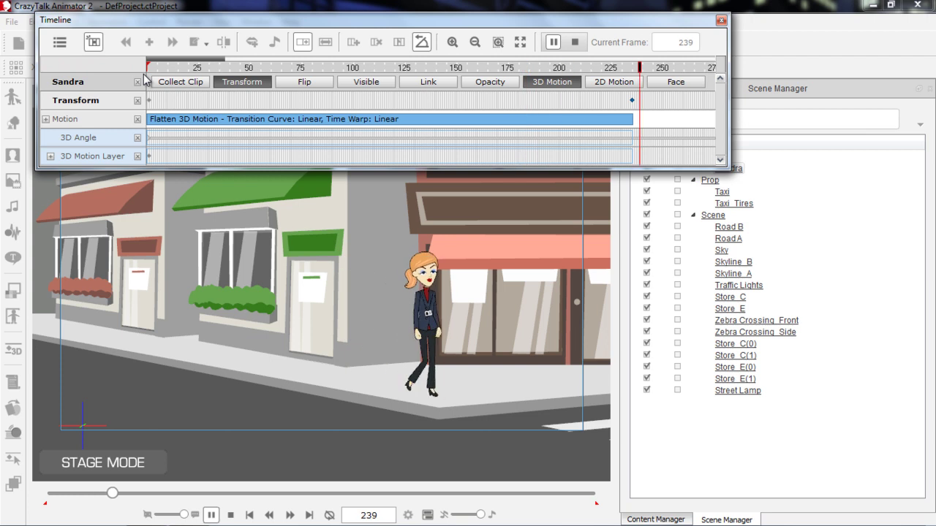
pyautogui.press('space')
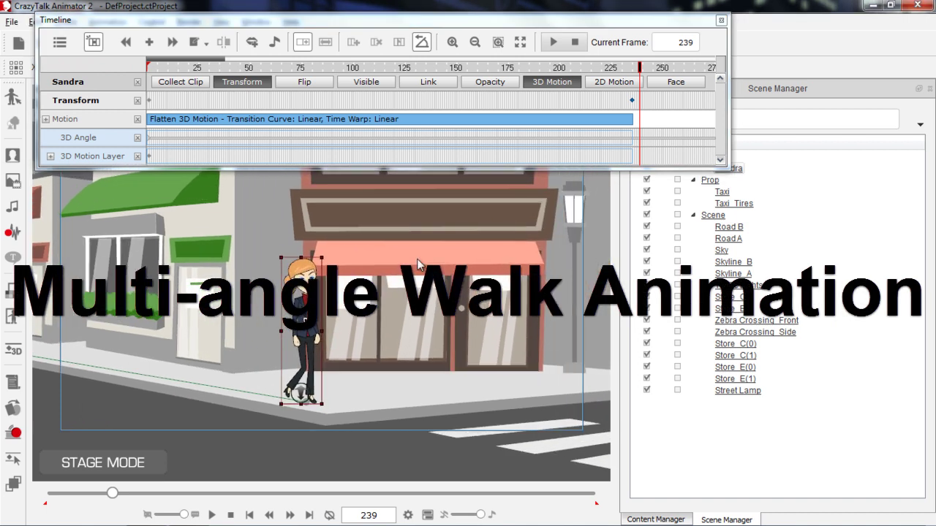
# Step: Extend Sandra's walk clip well past frame 275 by looping it, and play the extension from frame 223 to frame 273
pyautogui.moveTo(420, 265)
pyautogui.mouseDown()
pyautogui.moveTo(460, 324)
pyautogui.moveTo(417, 278)
pyautogui.mouseUp()
pyautogui.moveTo(390, 230); pyautogui.dragTo(388, 361)
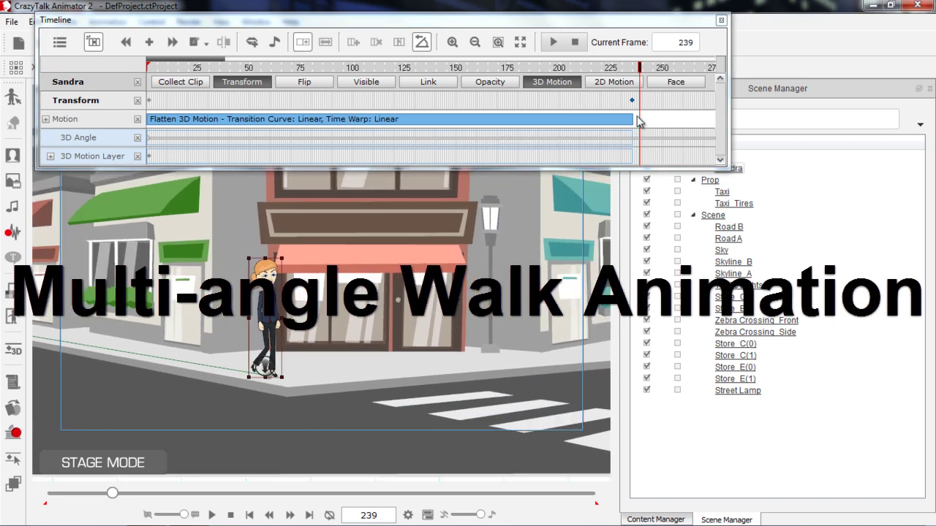
pyautogui.moveTo(634, 119); pyautogui.dragTo(696, 128)
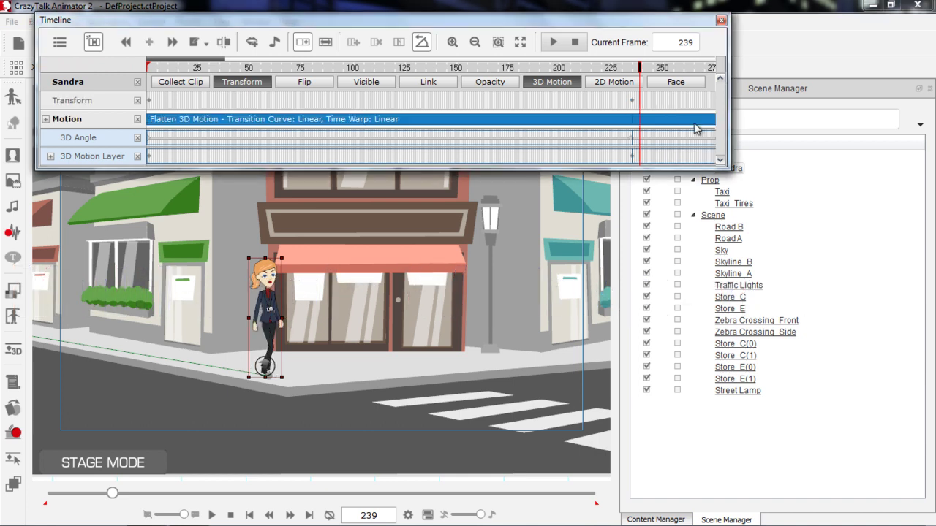
pyautogui.moveTo(628, 68); pyautogui.dragTo(607, 70)
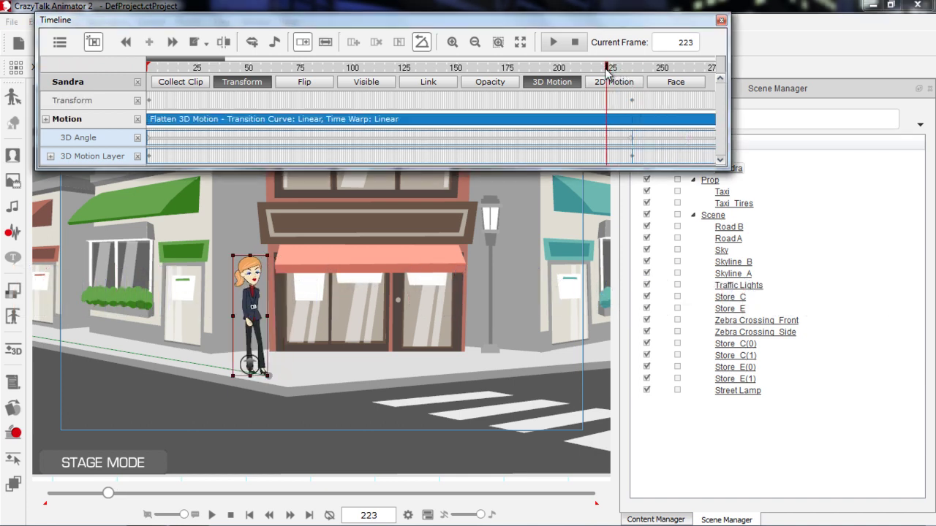
pyautogui.press('space')
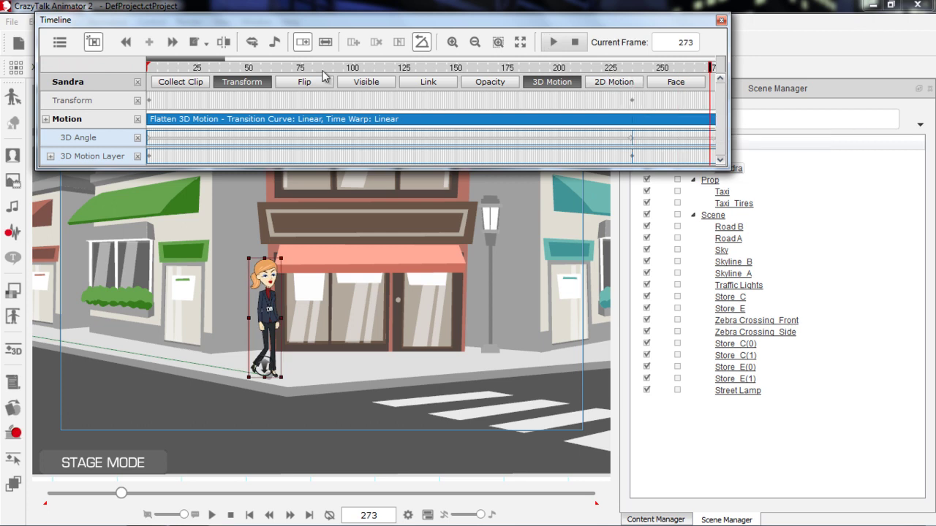
# Step: Flatten Sandra's extended walk into a single motion clip and play it from about frame 200
pyautogui.moveTo(217, 60); pyautogui.dragTo(237, 61)
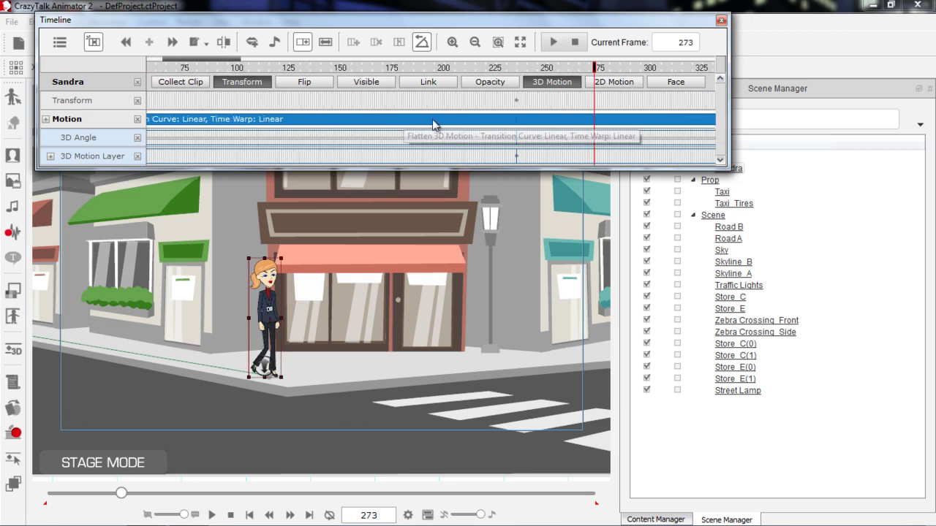
pyautogui.rightClick(461, 120)
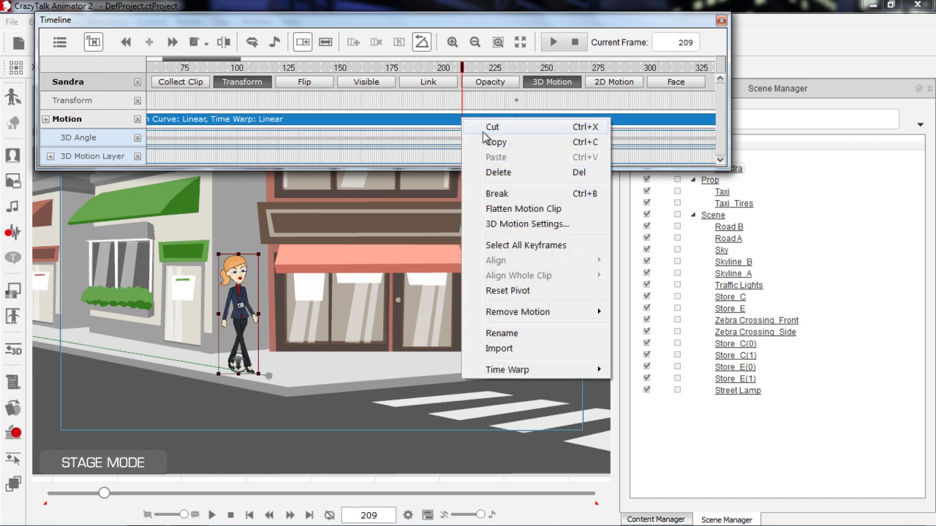
pyautogui.click(512, 210)
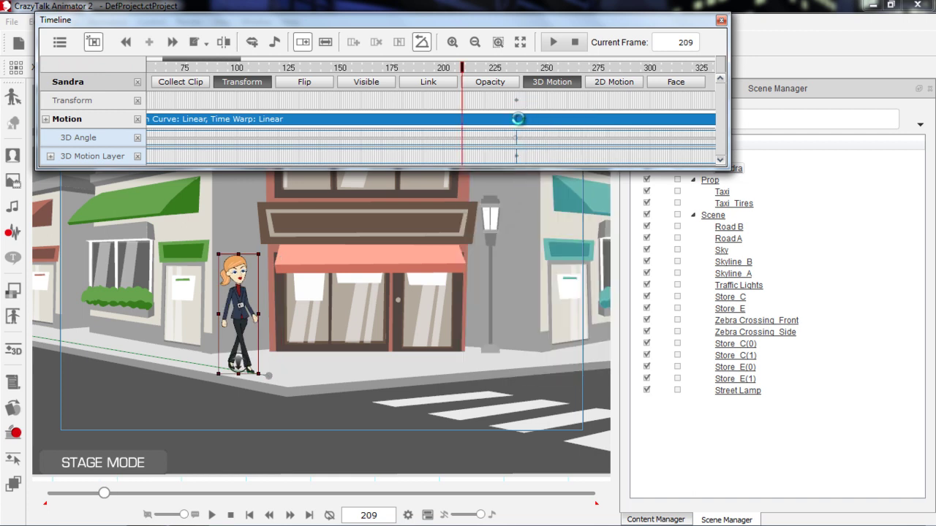
pyautogui.moveTo(521, 67); pyautogui.dragTo(442, 67)
pyautogui.press('space')
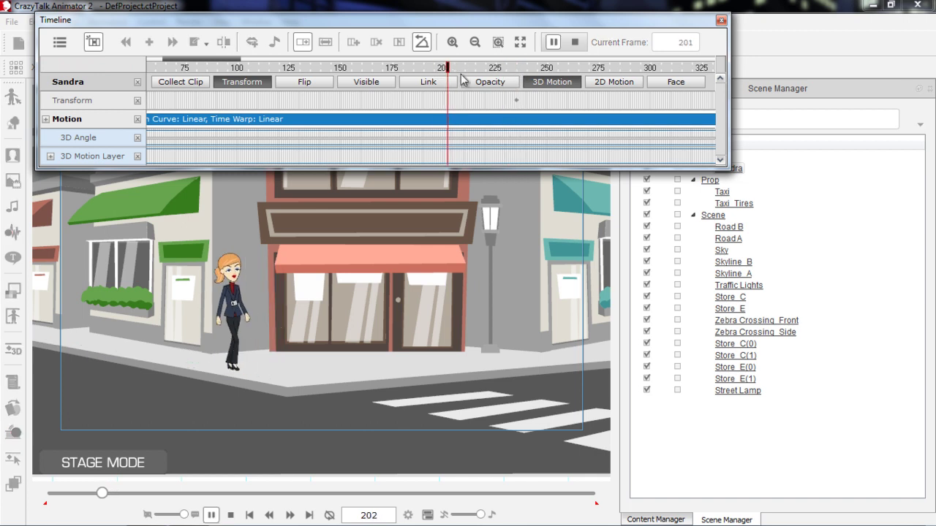
# Step: Move the end key on Sandra's Transform track to frame 243
pyautogui.click(516, 100)
pyautogui.moveTo(516, 103); pyautogui.dragTo(534, 105)
pyautogui.click(533, 101)
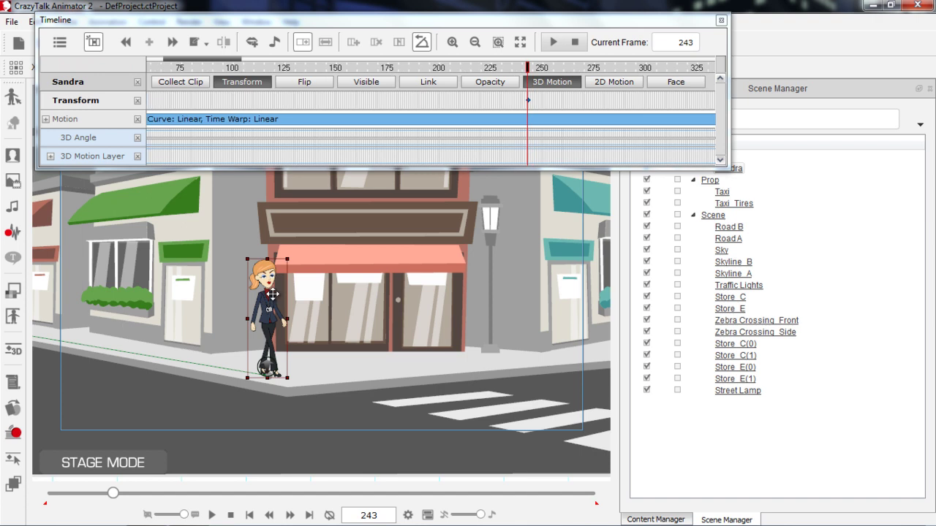
# Step: At frame 243, turn Sandra's 3D angle to a side view facing along the storefront and check the neighbouring frames
pyautogui.moveTo(270, 294); pyautogui.dragTo(273, 293)
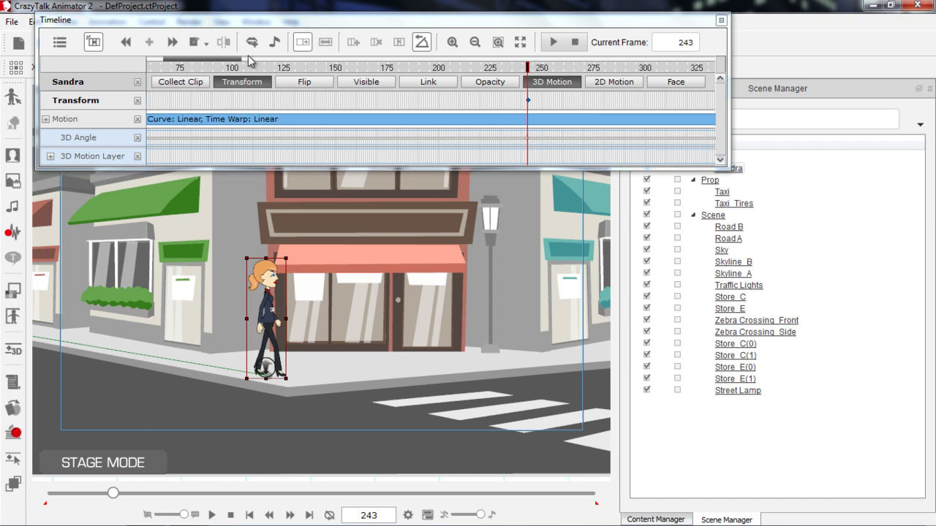
pyautogui.moveTo(224, 61); pyautogui.dragTo(200, 70)
pyautogui.click(452, 43)
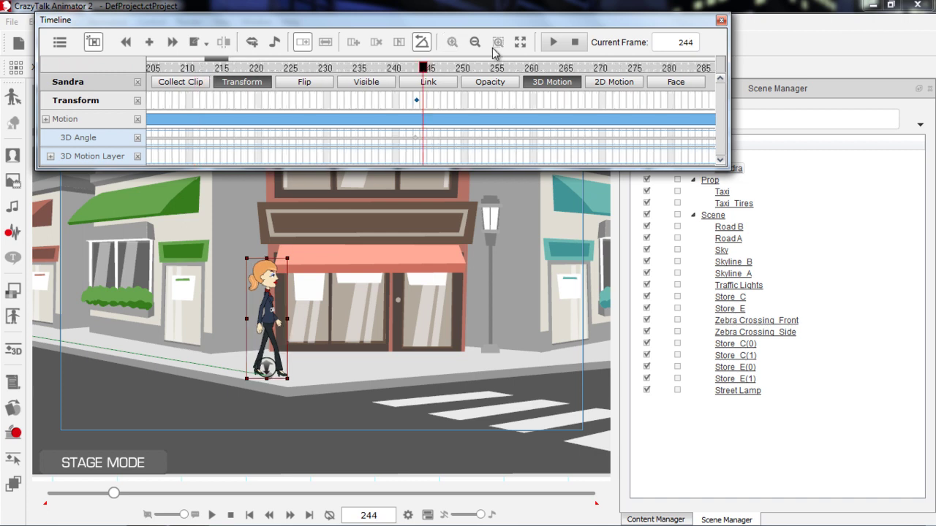
pyautogui.click(475, 43)
pyautogui.click(498, 43)
pyautogui.moveTo(433, 70); pyautogui.dragTo(426, 69)
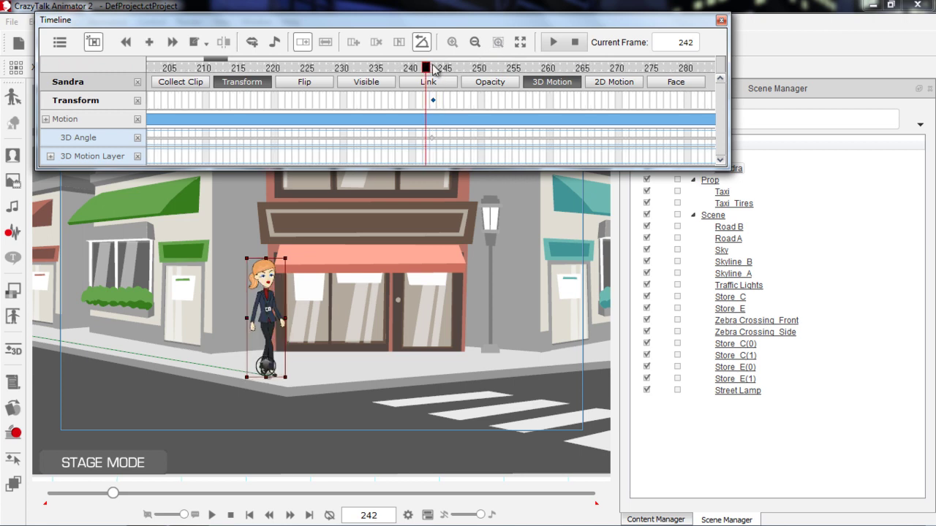
pyautogui.click(435, 69)
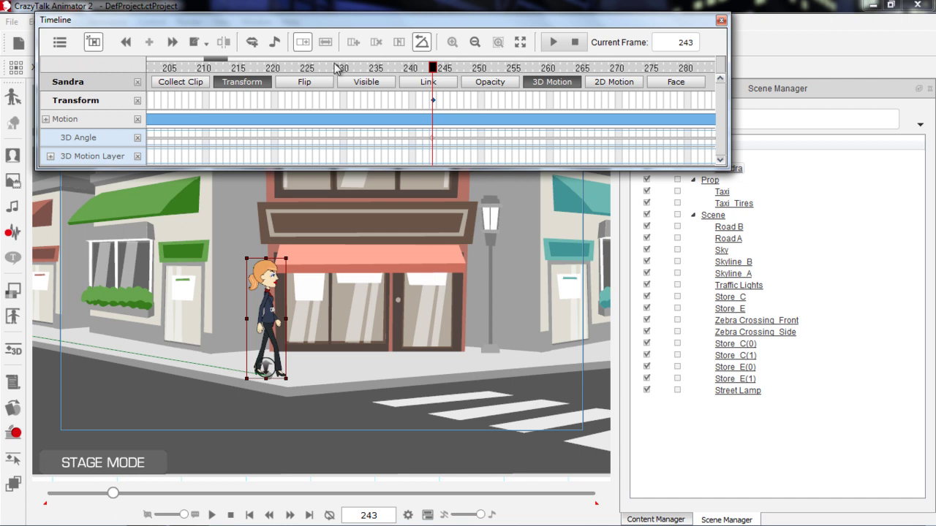
# Step: Play the turn from frame 241, and at frame 350 move Sandra along the sidewalk to the pink-awning store's door
pyautogui.moveTo(228, 57); pyautogui.dragTo(258, 69)
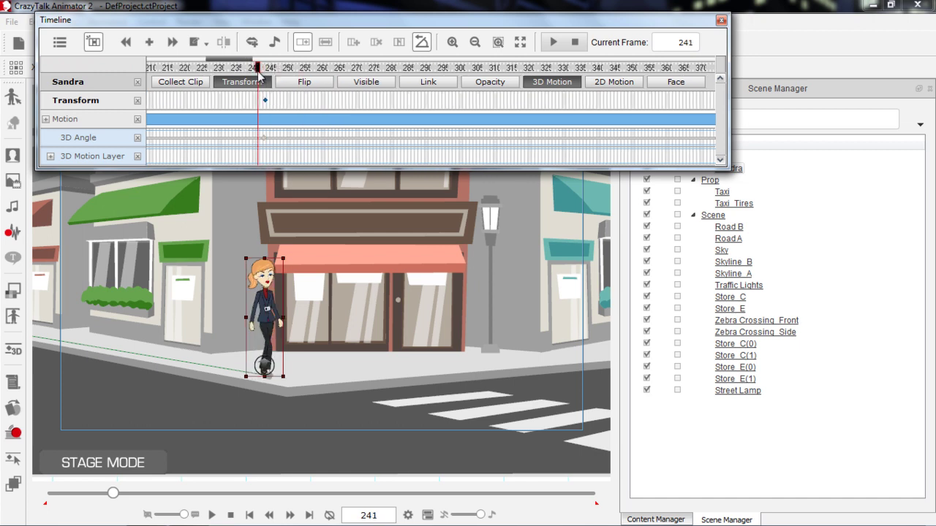
pyautogui.press('space')
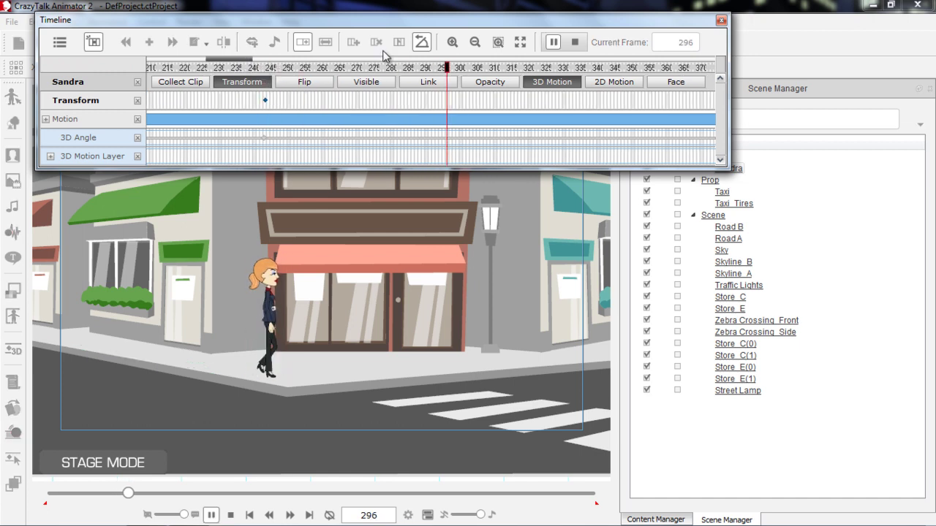
pyautogui.press('space')
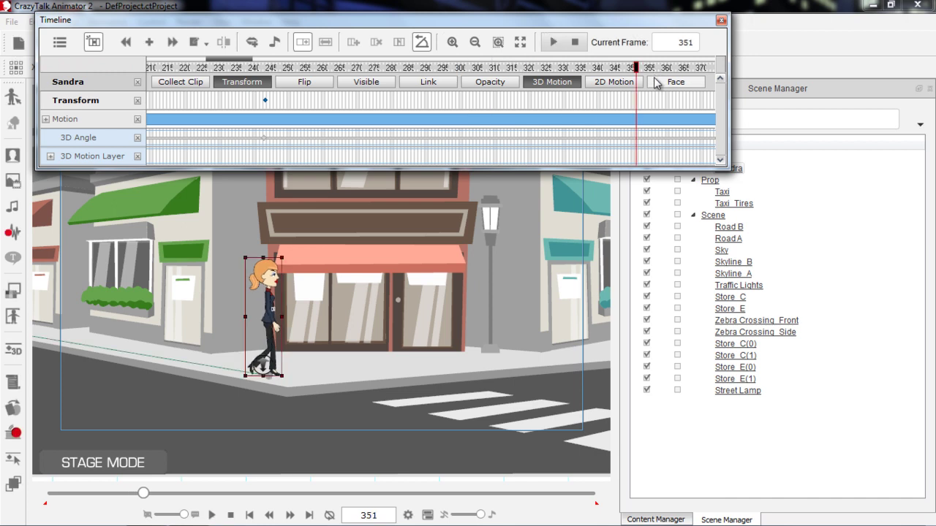
pyautogui.click(634, 70)
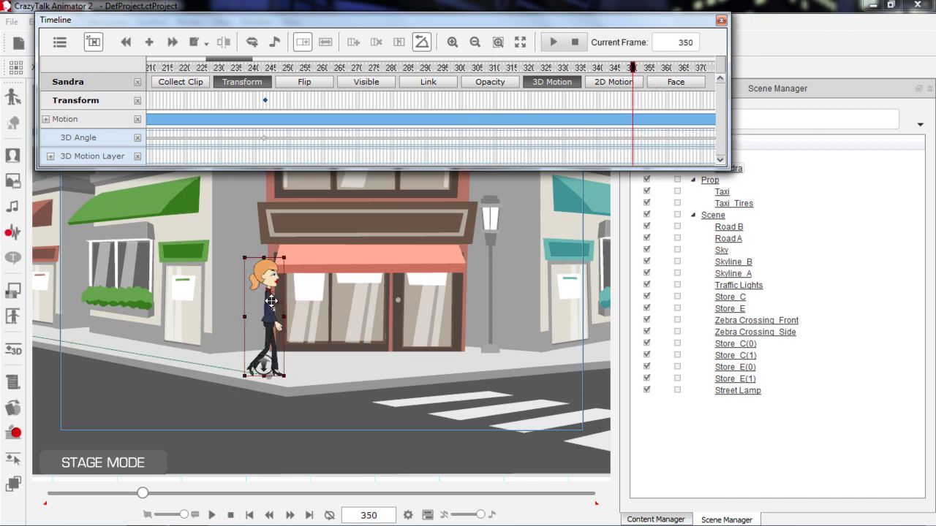
pyautogui.moveTo(336, 303); pyautogui.dragTo(428, 295)
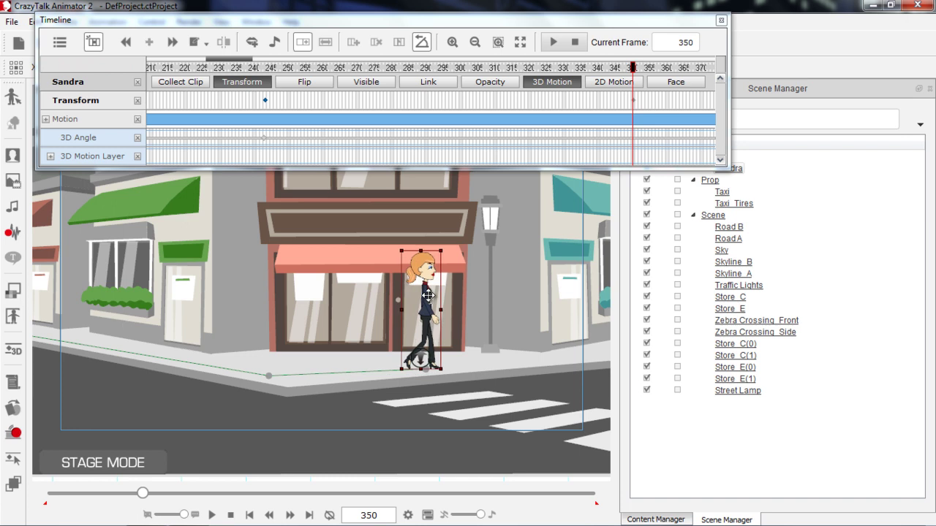
# Step: Play Sandra's turn at the corner and her walk past the store twice, stopping at frame 346
pyautogui.click(234, 69)
pyautogui.press('space')
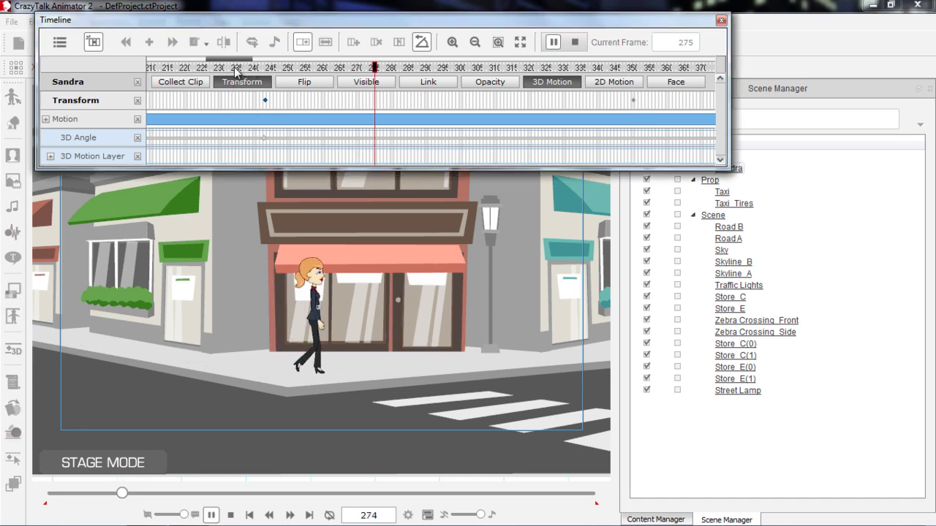
pyautogui.press('space')
pyautogui.click(188, 67)
pyautogui.press('space')
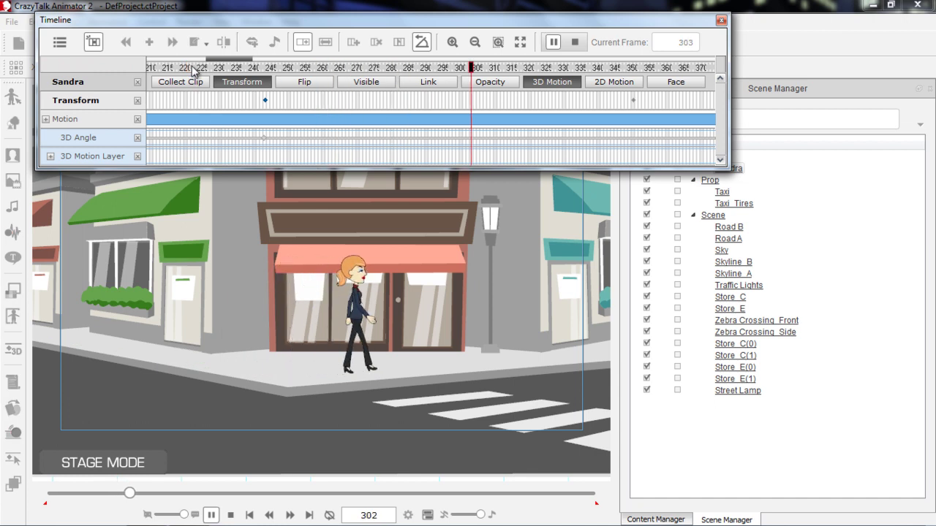
pyautogui.press('space')
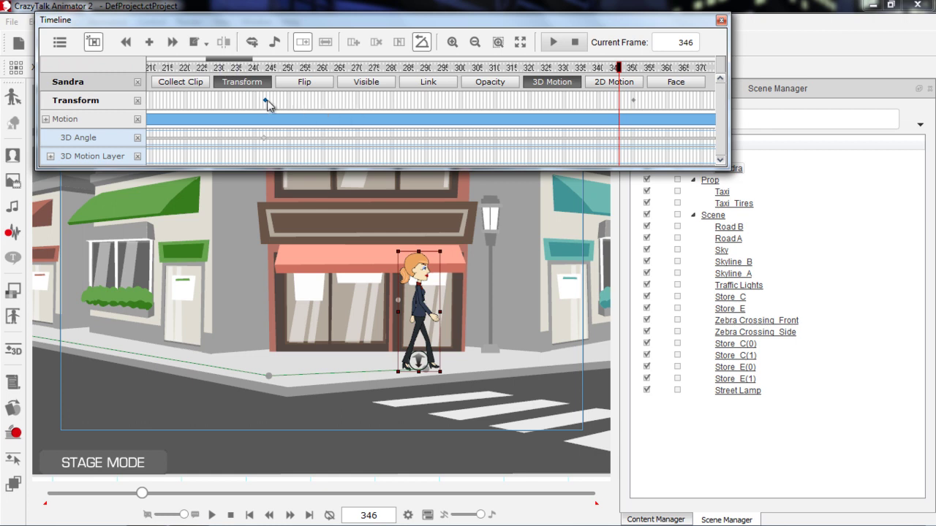
# Step: Bring Sandra slightly forward in depth at her Transform keys on frames 243 and 350
pyautogui.click(266, 102)
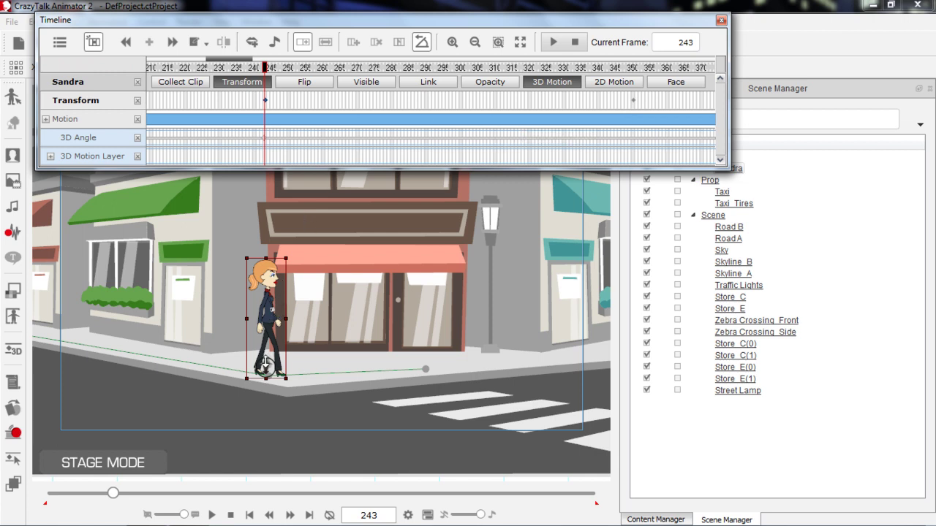
pyautogui.moveTo(267, 364); pyautogui.dragTo(259, 397)
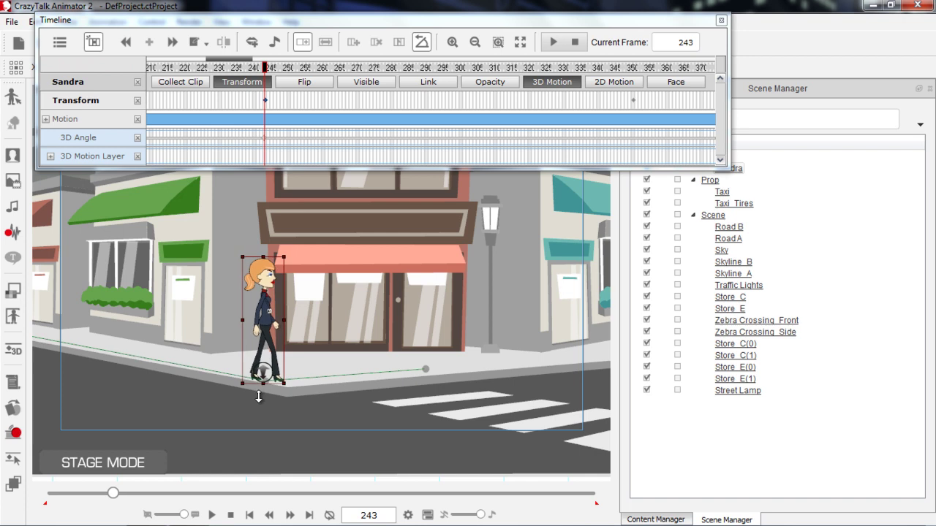
pyautogui.click(633, 102)
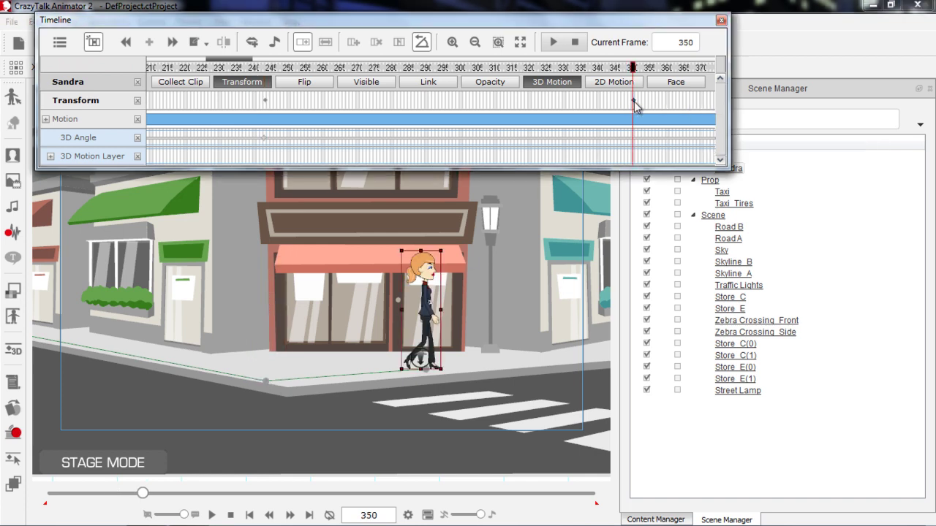
pyautogui.moveTo(422, 356); pyautogui.dragTo(424, 377)
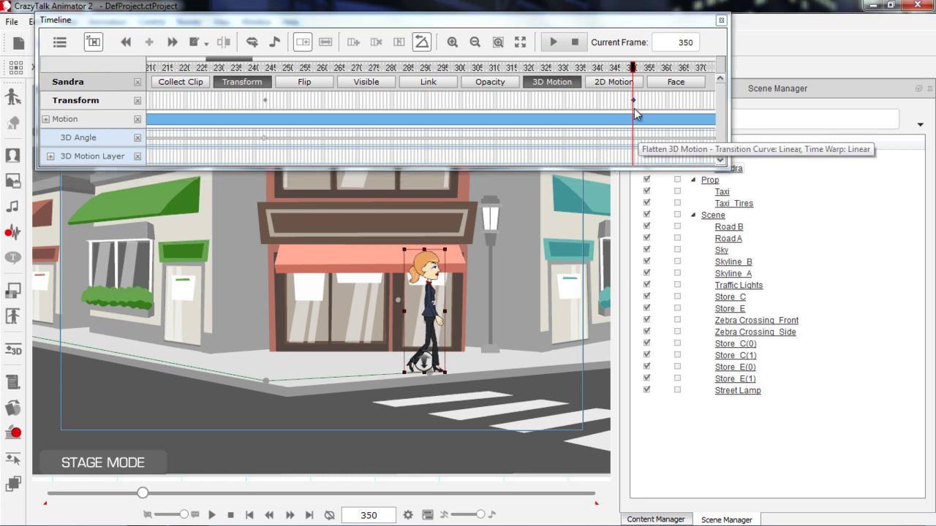
# Step: Step between Sandra's Transform keys at frames 243 and 350, and play her walk around the corner to frame 349
pyautogui.click(265, 102)
pyautogui.click(172, 42)
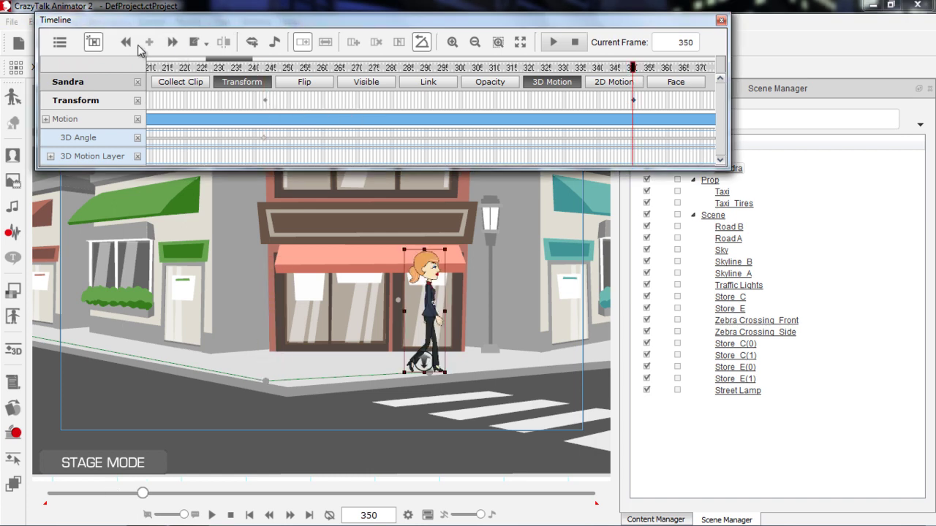
pyautogui.click(126, 42)
pyautogui.click(172, 41)
pyautogui.click(265, 100)
pyautogui.moveTo(231, 67); pyautogui.dragTo(226, 67)
pyautogui.press('space')
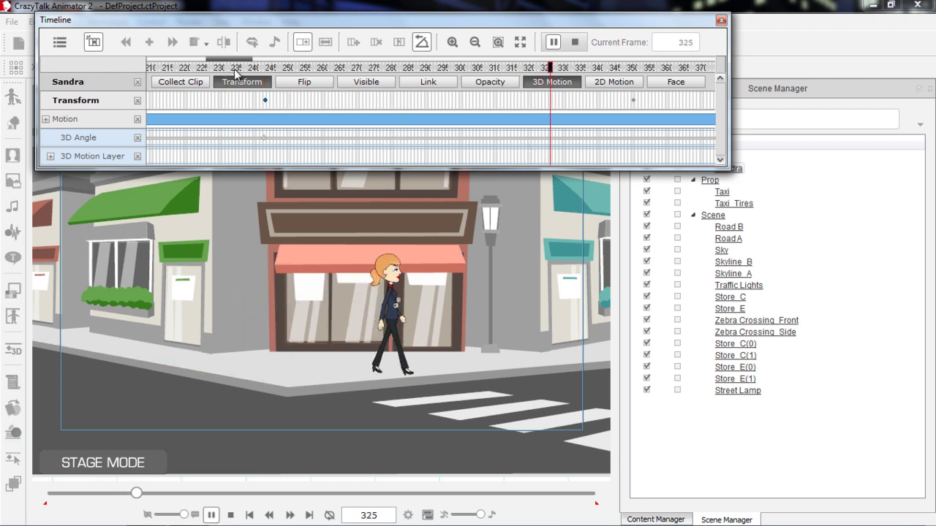
pyautogui.press('space')
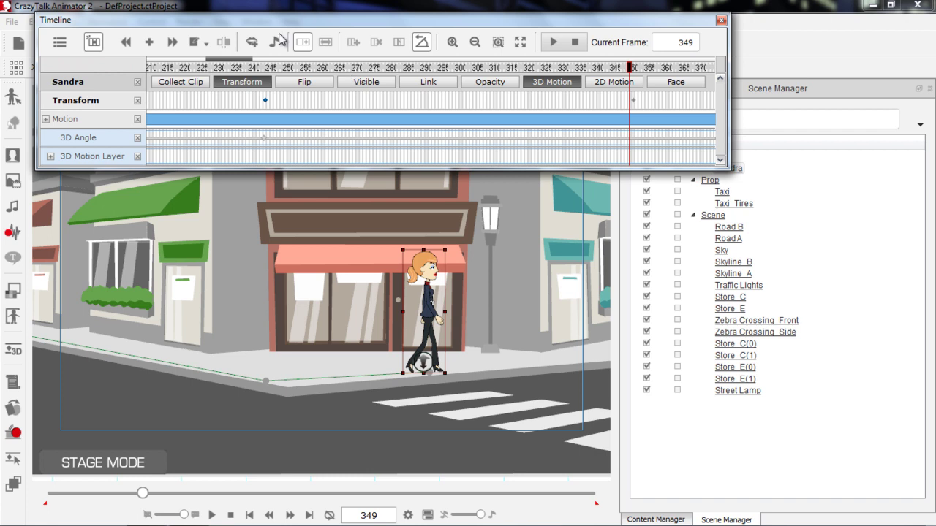
# Step: Return to frame 1 and hide Sandra's Transform track from the Timeline
pyautogui.moveTo(247, 61); pyautogui.dragTo(151, 66)
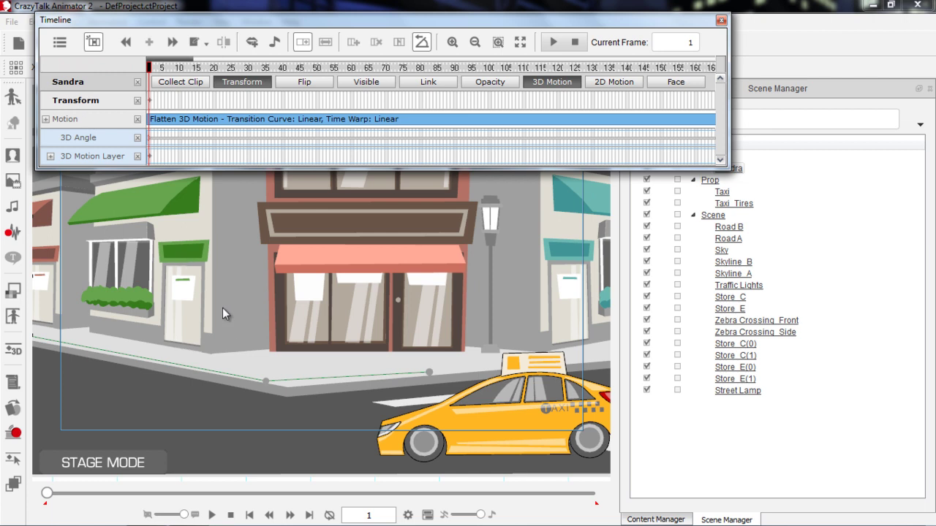
pyautogui.moveTo(134, 307); pyautogui.dragTo(300, 285)
pyautogui.scroll(3, 264, 268)
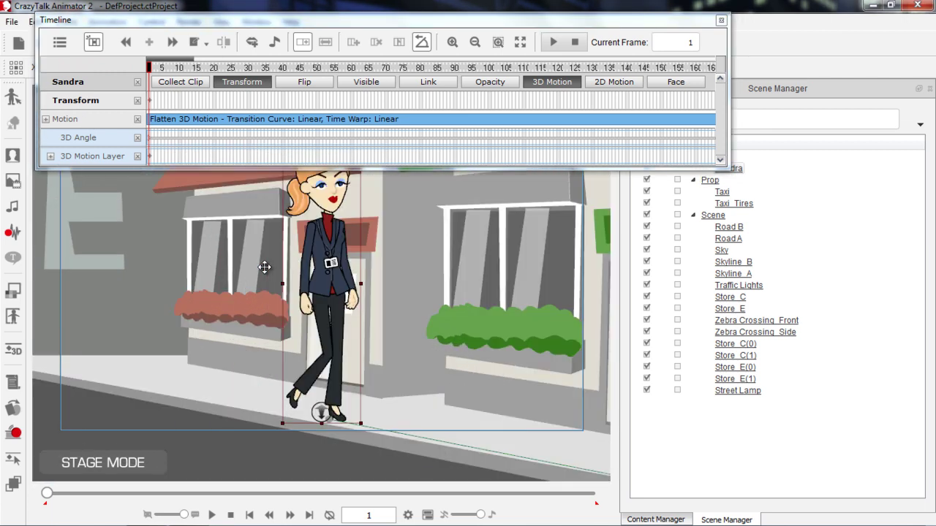
pyautogui.moveTo(377, 274); pyautogui.dragTo(294, 283)
pyautogui.scroll(-3, 324, 324)
pyautogui.moveTo(355, 322); pyautogui.dragTo(333, 312)
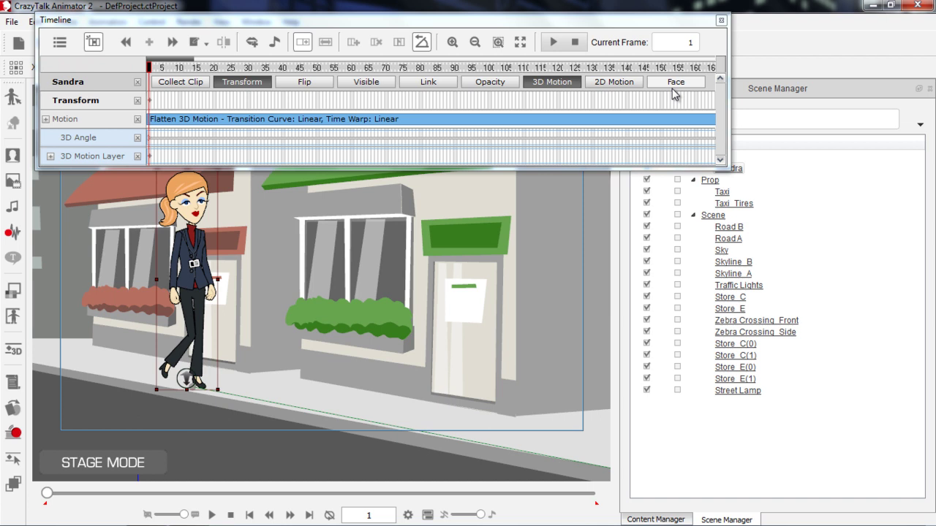
pyautogui.click(139, 105)
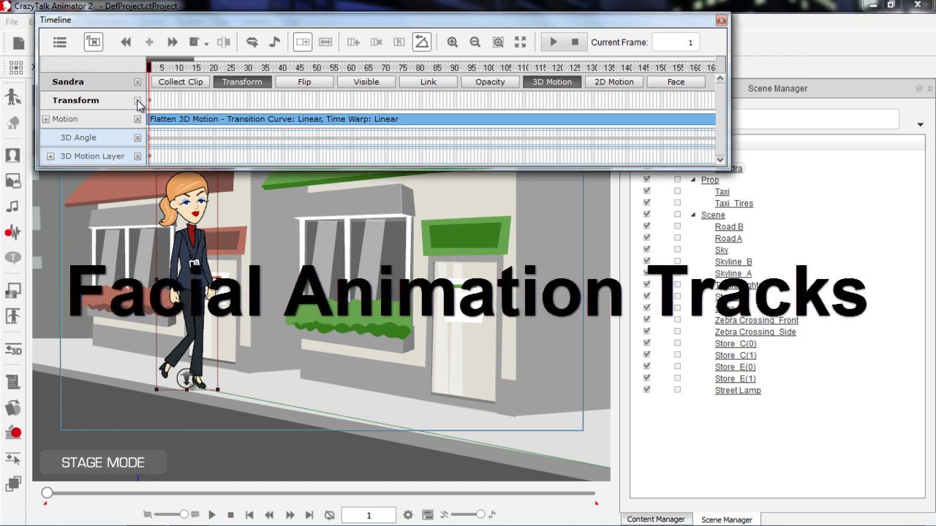
pyautogui.click(137, 102)
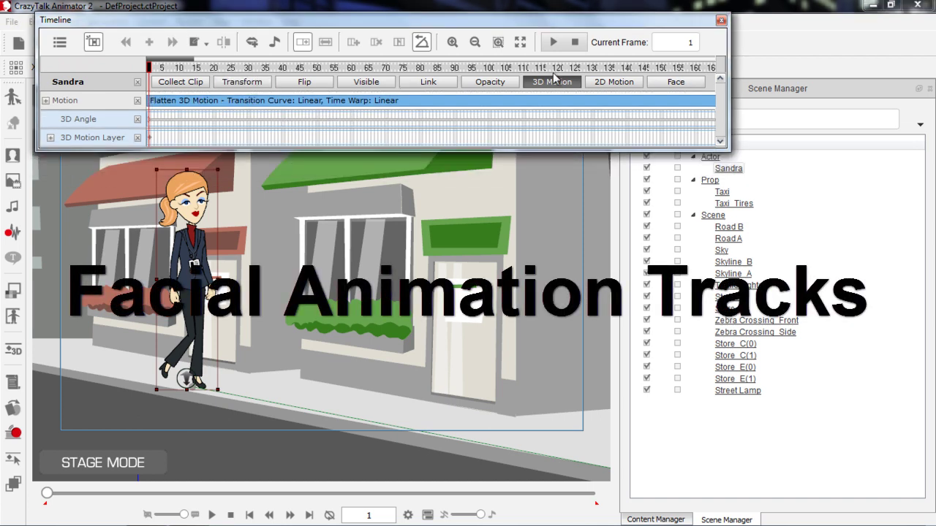
# Step: Replace Sandra's 3D Motion tracks with her Face tracks, expand Voice Clip and Facial Clip, and list the Face Motion sub-tracks
pyautogui.click(558, 84)
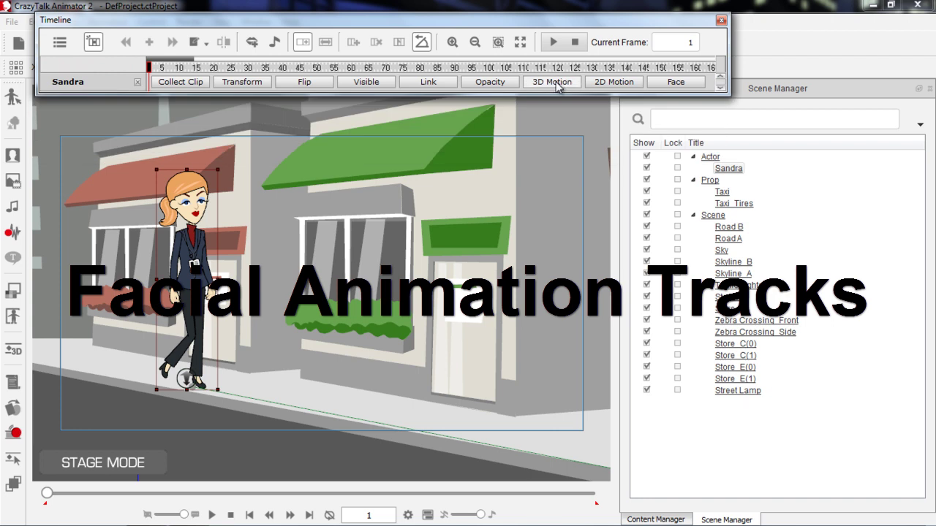
pyautogui.click(673, 84)
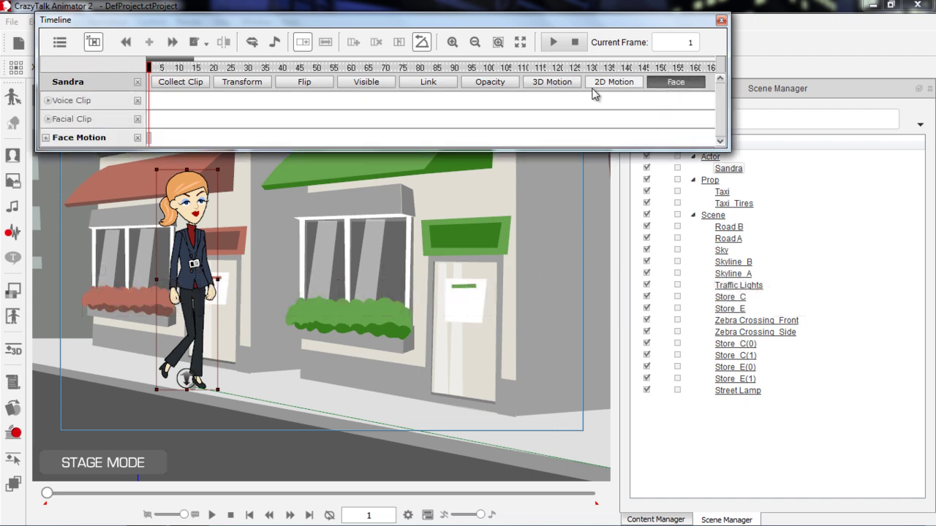
pyautogui.click(48, 100)
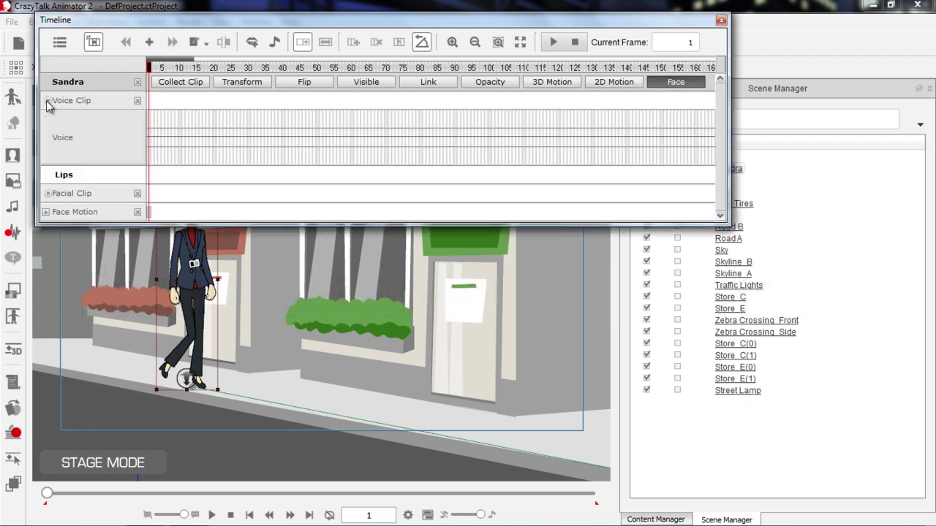
pyautogui.click(47, 194)
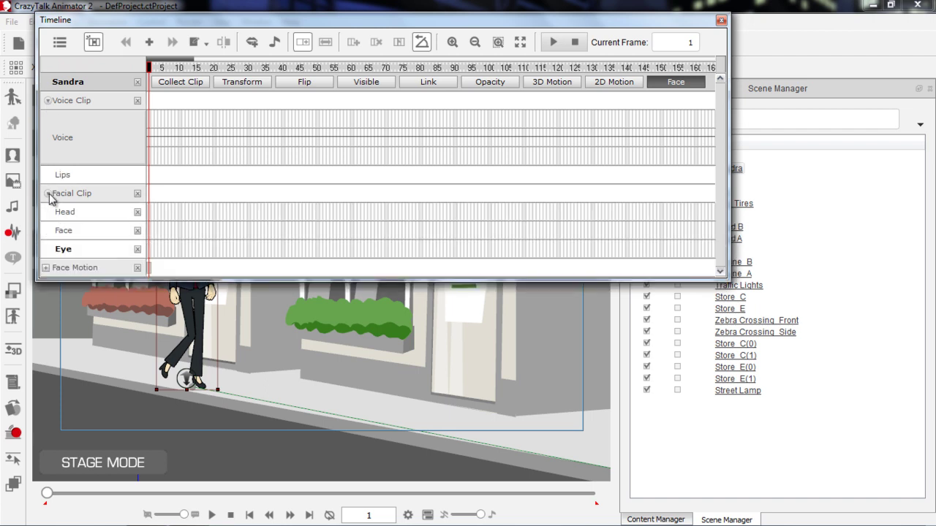
pyautogui.click(46, 268)
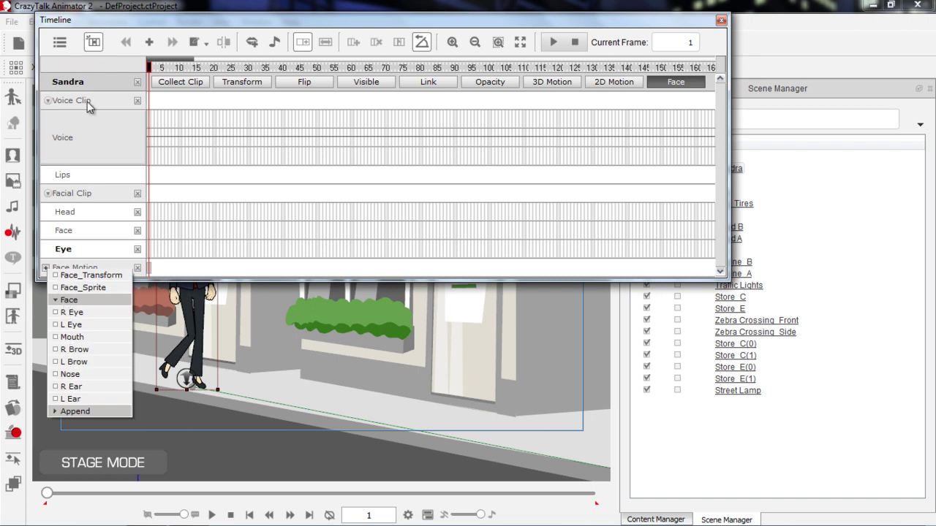
pyautogui.click(146, 27)
# Step: Hide Sandra's Facial Clip and Face Motion tracks so only the Voice Clip tracks show
pyautogui.moveTo(185, 73); pyautogui.dragTo(123, 79)
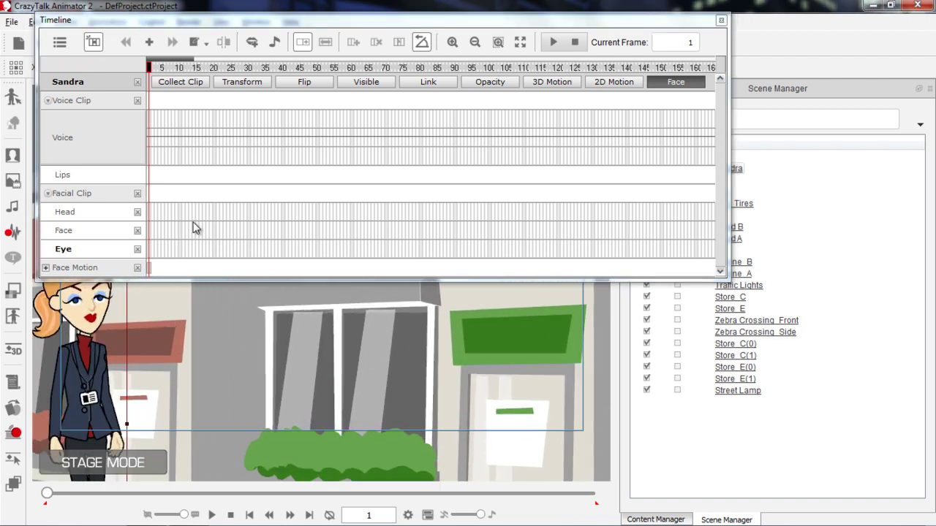
pyautogui.click(137, 194)
pyautogui.click(137, 193)
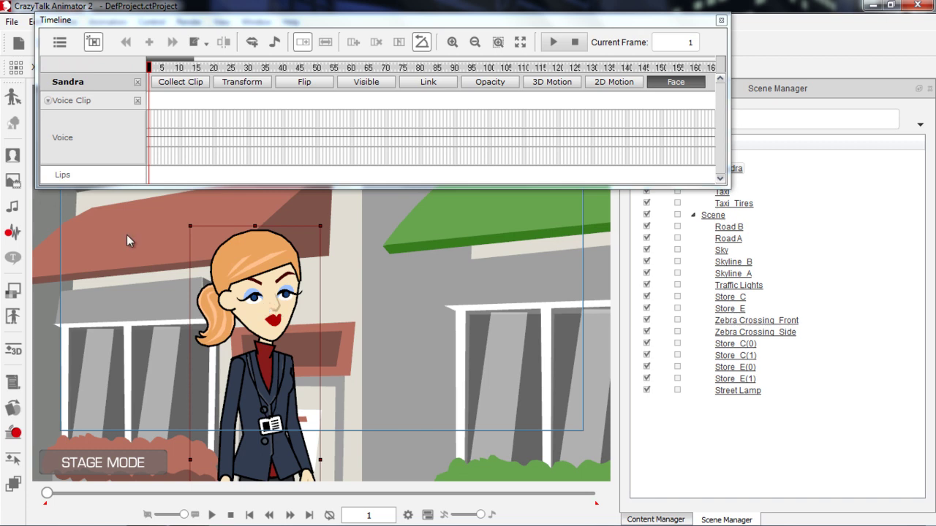
# Step: Create a voice script for Sandra from the wave file Emma_Talk in the CTA2 Audio Emma folder
pyautogui.click(8, 234)
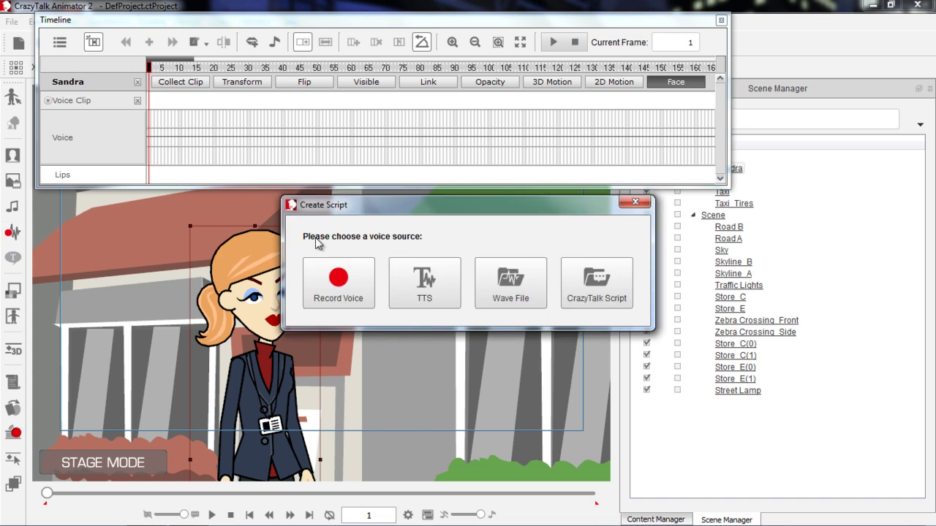
pyautogui.click(509, 282)
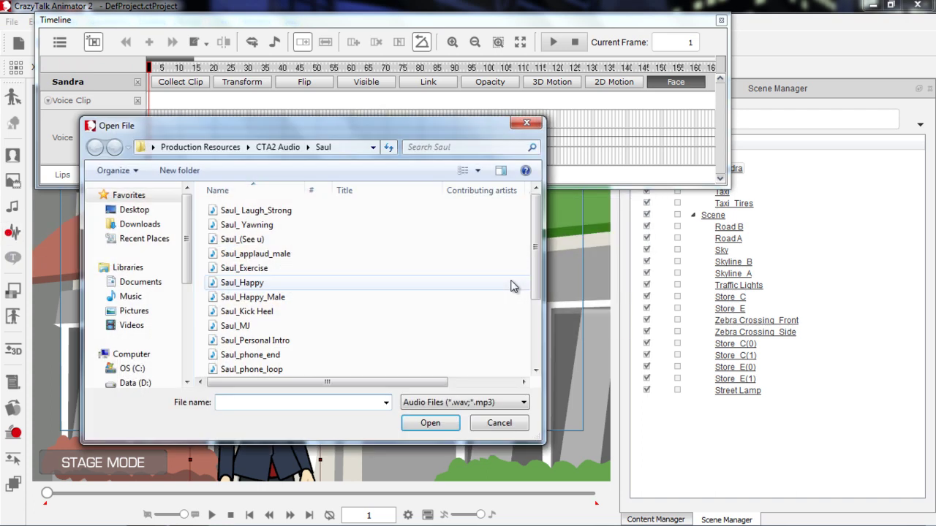
pyautogui.click(276, 147)
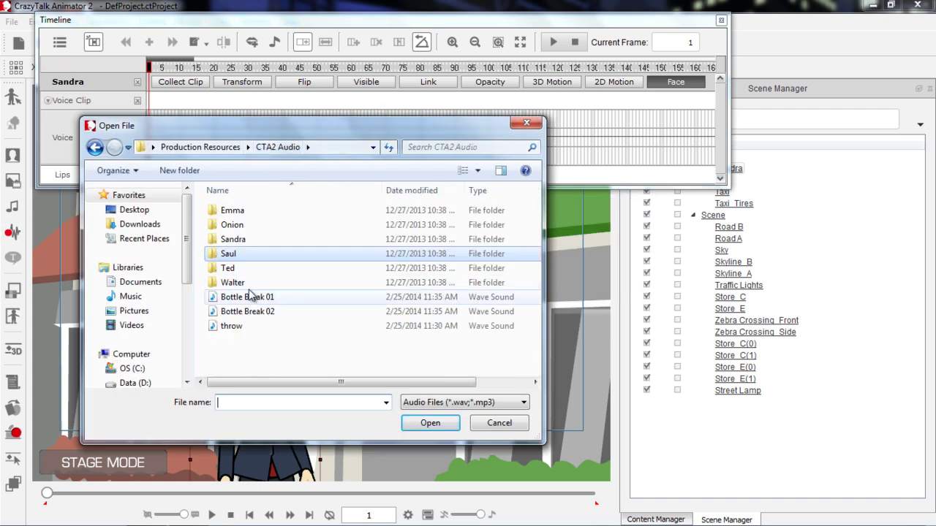
pyautogui.doubleClick(236, 210)
pyautogui.moveTo(540, 244); pyautogui.dragTo(540, 294)
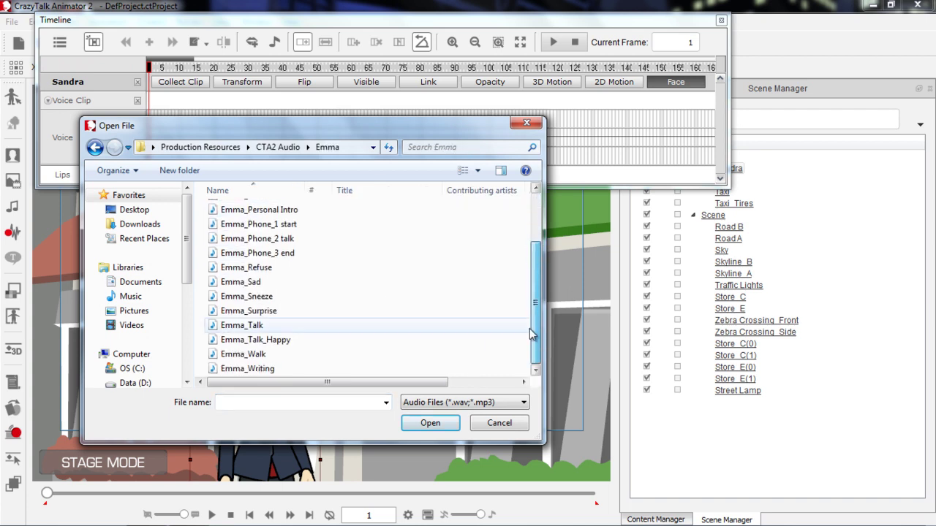
pyautogui.click(256, 327)
pyautogui.click(427, 424)
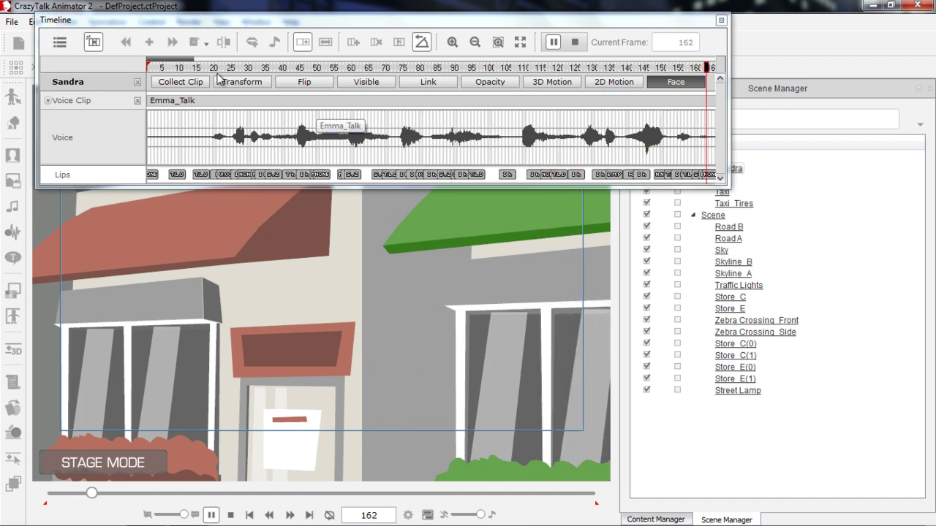
# Step: Bring Sandra back into view and select the T_L_D key near frame 9 on her Lips track
pyautogui.moveTo(468, 333); pyautogui.dragTo(259, 241)
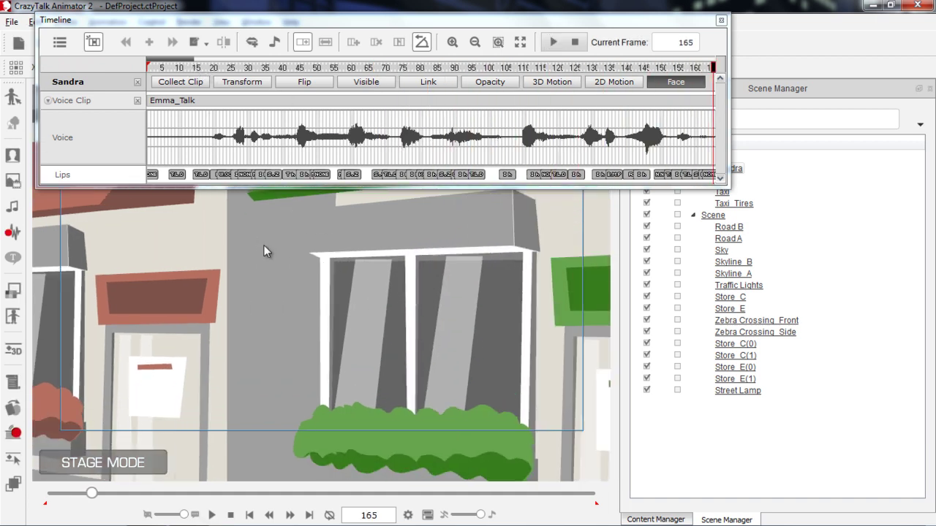
pyautogui.moveTo(303, 376); pyautogui.dragTo(247, 273)
pyautogui.scroll(-2, 333, 386)
pyautogui.scroll(-1, 377, 337)
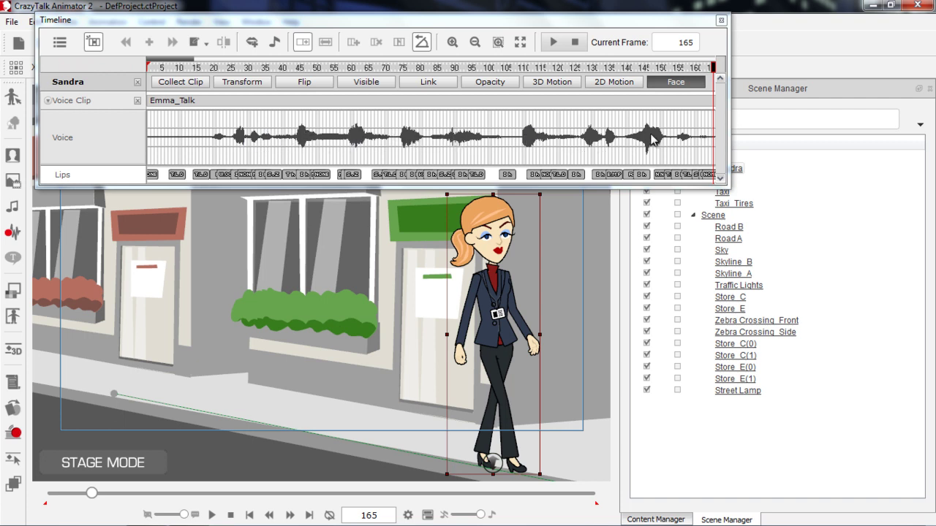
pyautogui.click(179, 180)
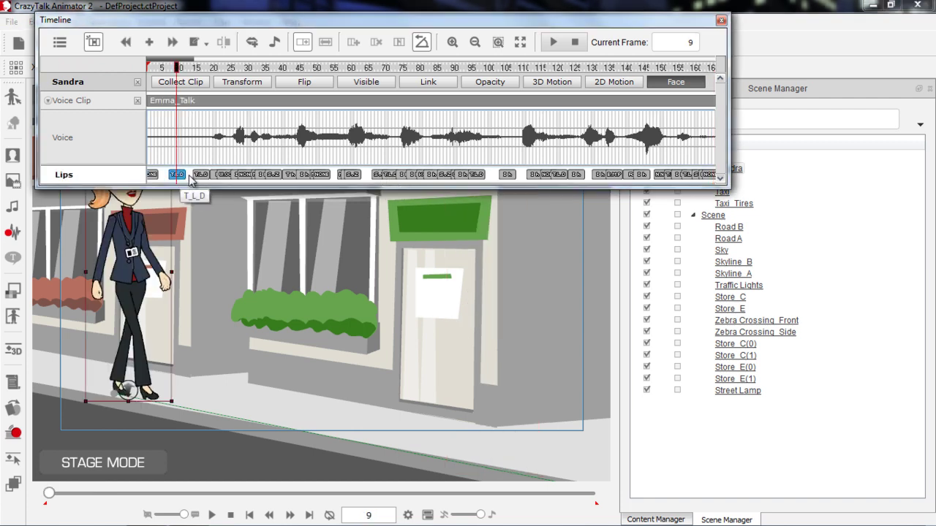
# Step: Return to frame 1 and scrub through Sandra's lip-synced walk to frame 61
pyautogui.moveTo(197, 67); pyautogui.dragTo(147, 68)
pyautogui.scroll(3, 293, 322)
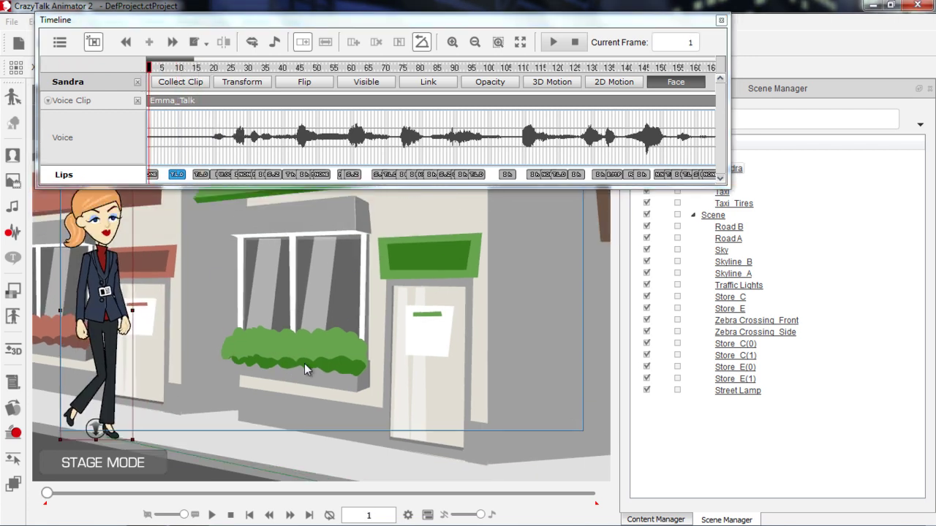
pyautogui.moveTo(177, 68); pyautogui.dragTo(333, 70)
pyautogui.click(357, 69)
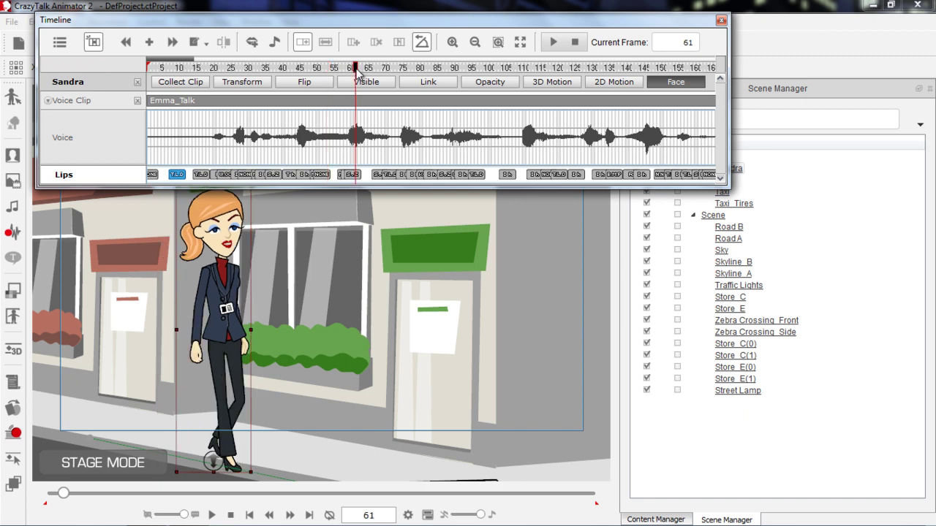
# Step: Open the S_Z lip key at frame 60 in the Lips Editor and select the next S_Z key at frame 68
pyautogui.click(356, 175)
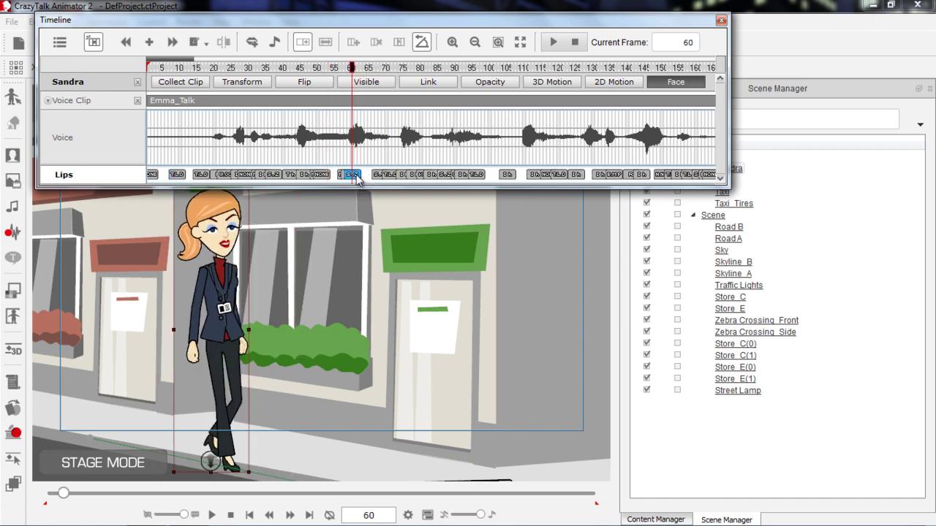
pyautogui.click(252, 43)
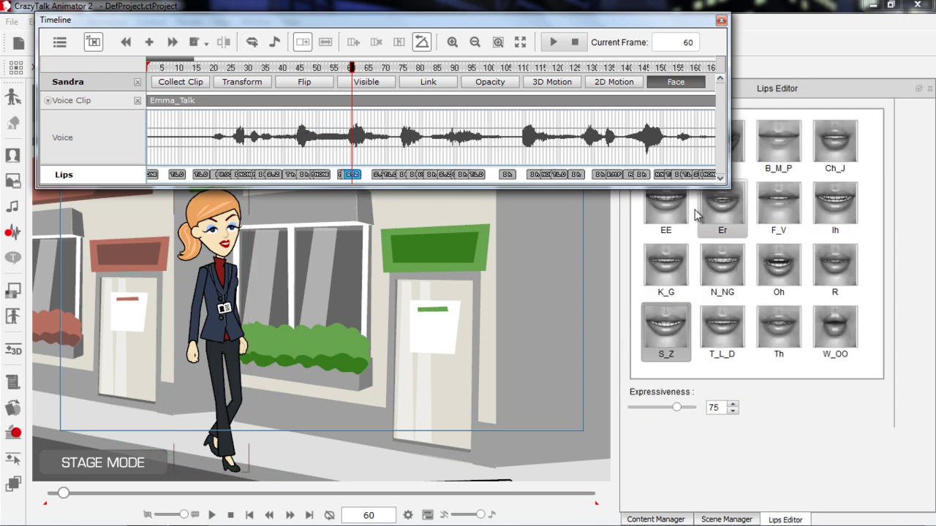
pyautogui.click(387, 177)
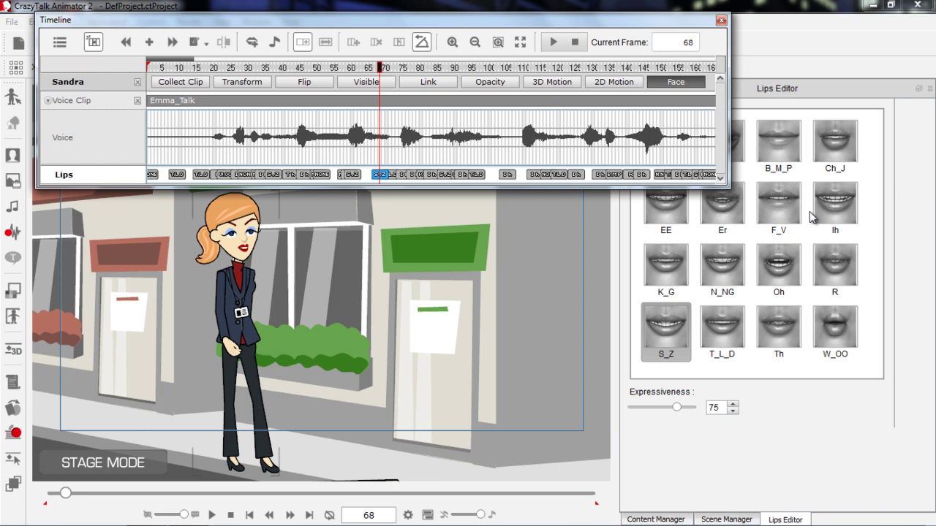
# Step: Delete the Emma_Talk clip from Sandra's Voice Clip track
pyautogui.moveTo(179, 68); pyautogui.dragTo(123, 70)
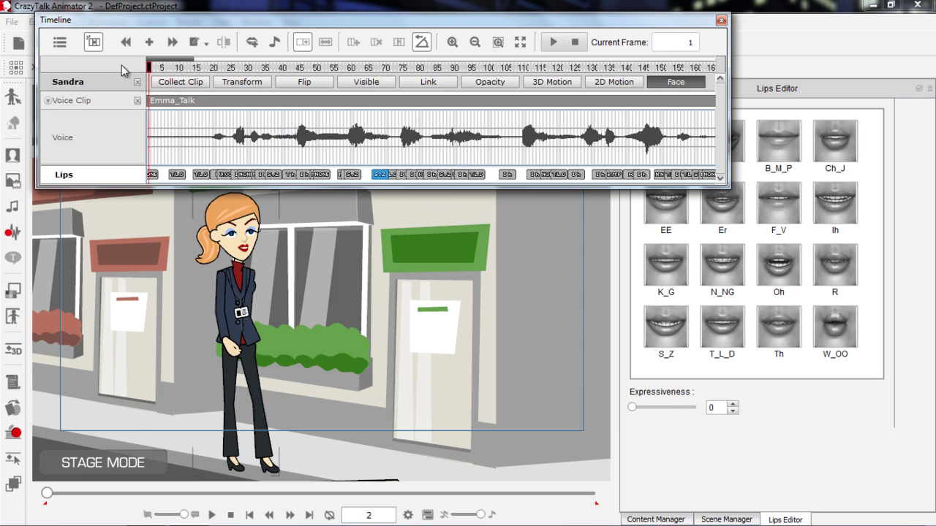
pyautogui.click(176, 103)
pyautogui.rightClick(176, 105)
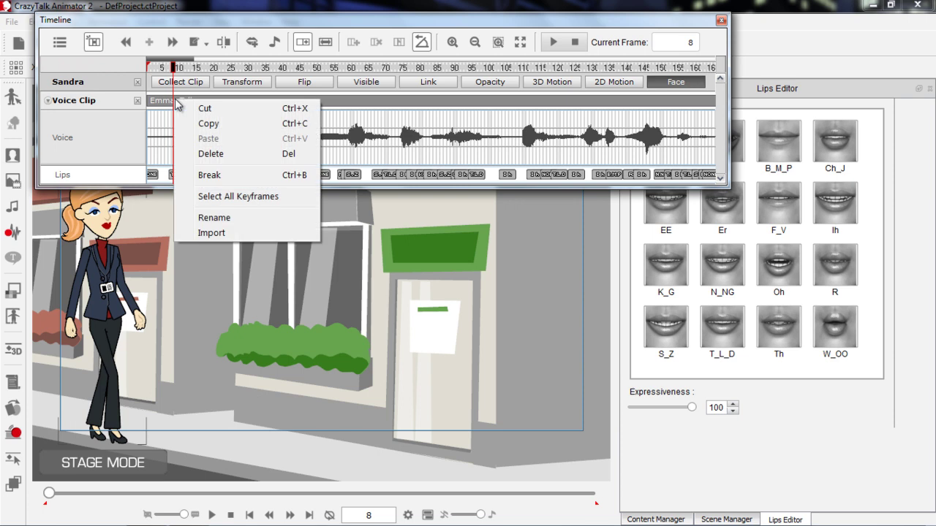
pyautogui.click(212, 154)
# Step: Play Sandra's walk from frame 1 without the voice clip and stop the playback
pyautogui.moveTo(185, 70); pyautogui.dragTo(131, 74)
pyautogui.press('space')
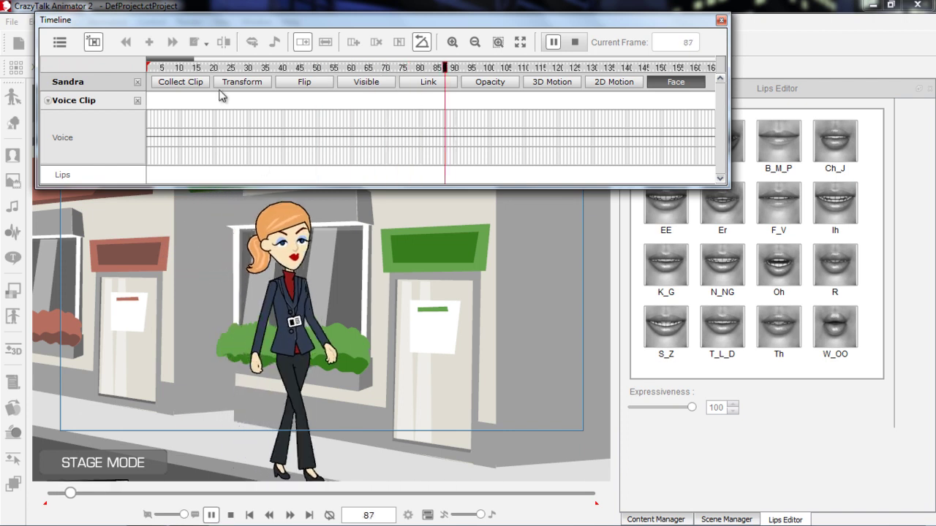
pyautogui.press('space')
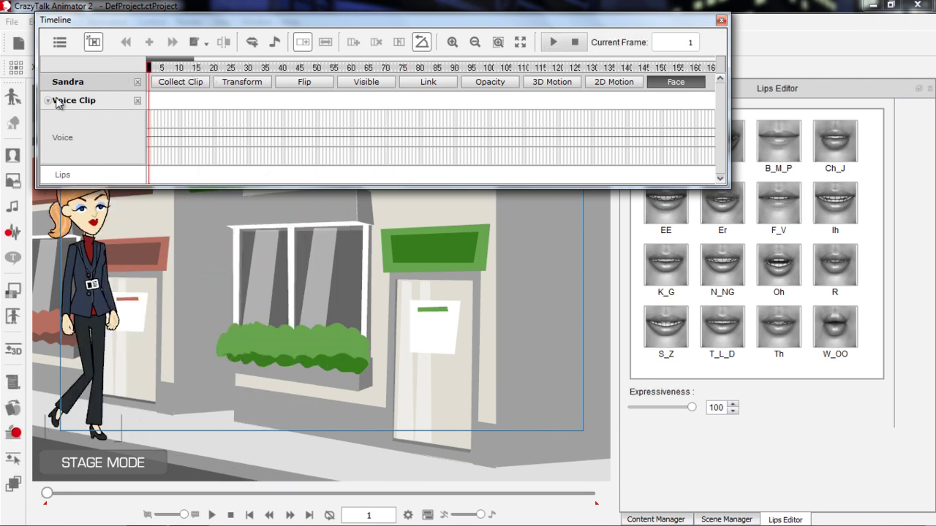
# Step: Reset Sandra's Face tracks to their collapsed state, expand only the Facial Clip track, and stay at frame 1
pyautogui.click(675, 83)
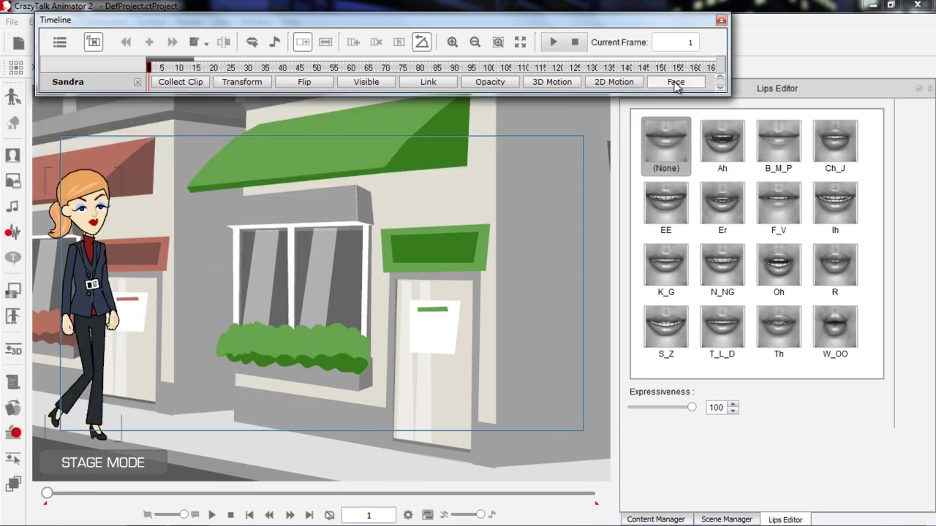
pyautogui.click(676, 83)
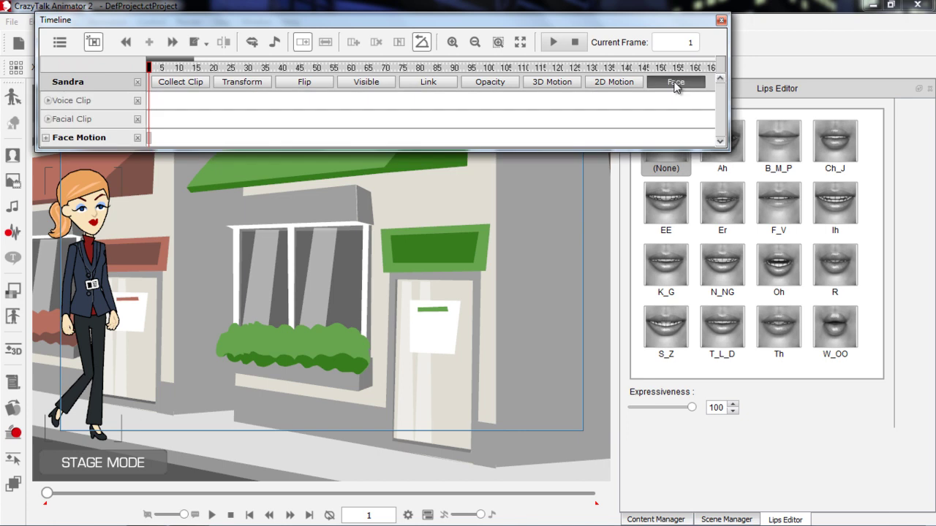
pyautogui.click(47, 120)
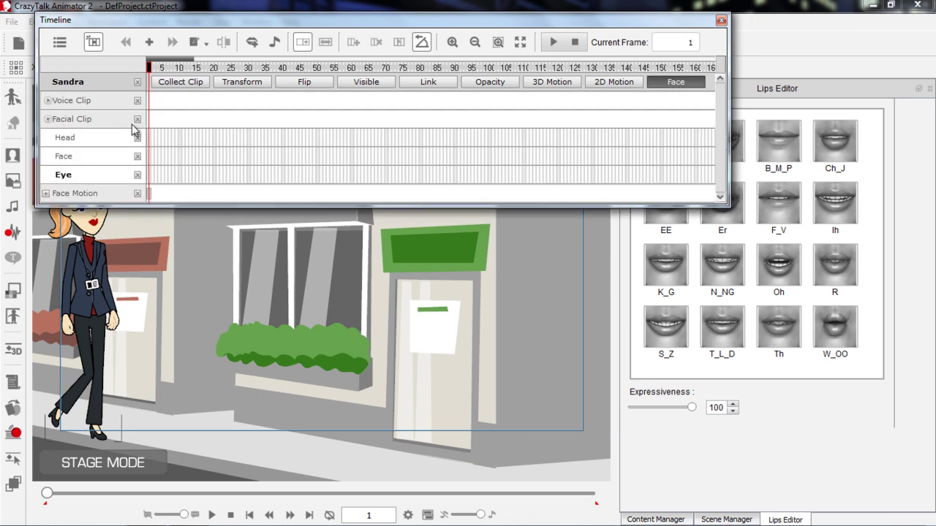
pyautogui.moveTo(212, 68); pyautogui.dragTo(140, 69)
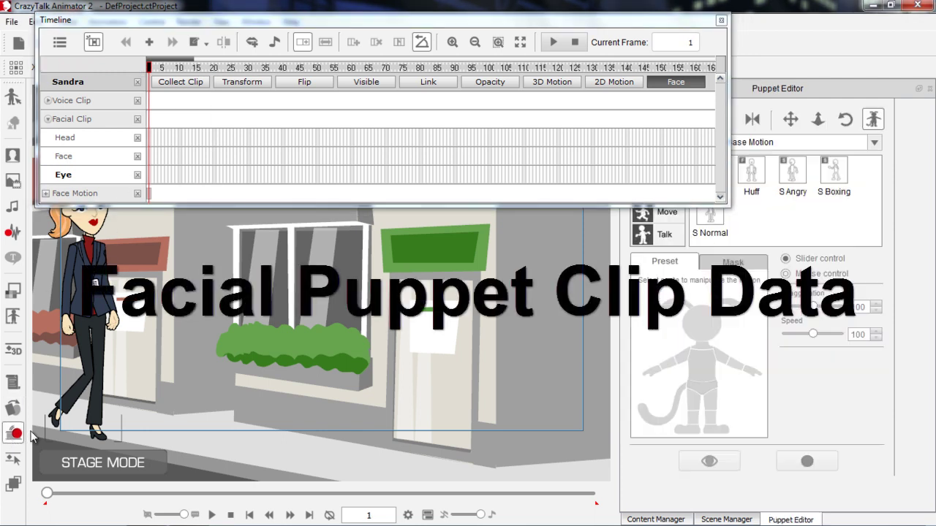
# Step: Switch the Puppet Editor to facial puppeteering for Sandra and move the Timeline clear of its controls
pyautogui.moveTo(574, 20); pyautogui.dragTo(417, 139)
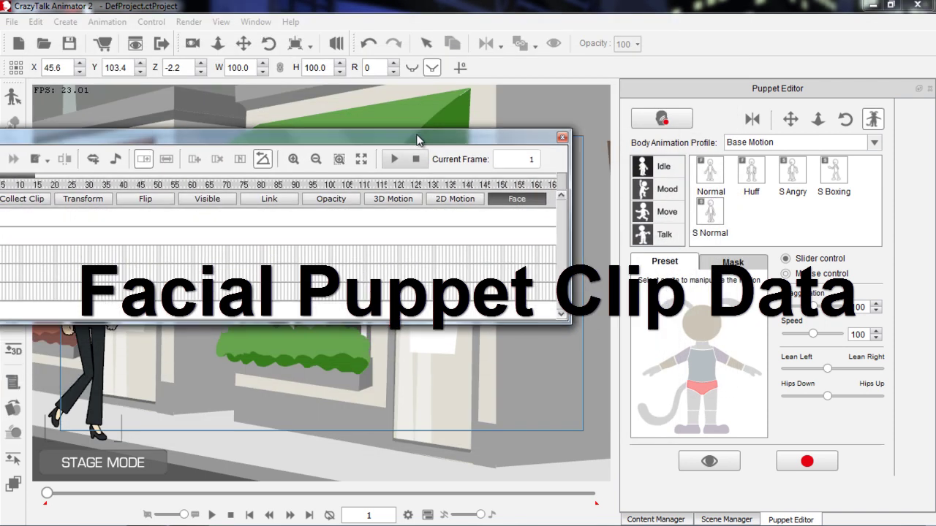
pyautogui.click(654, 121)
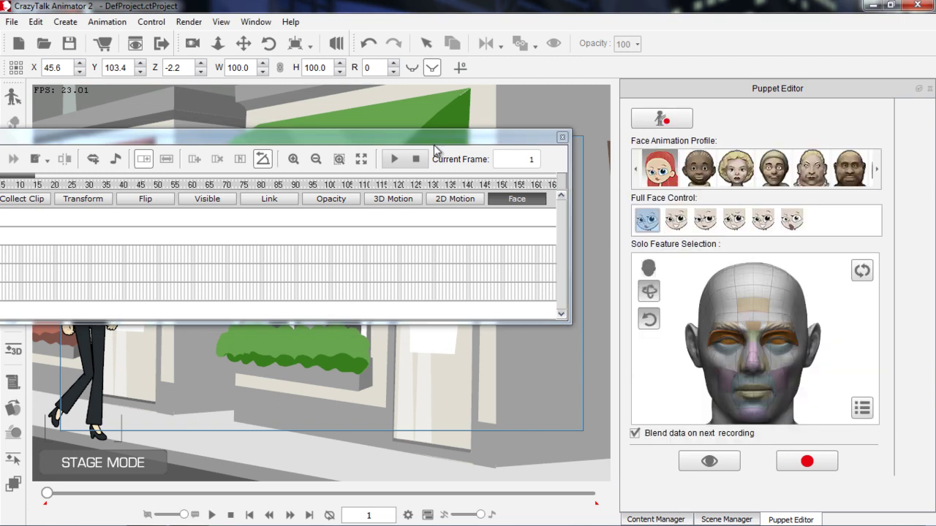
pyautogui.moveTo(391, 138); pyautogui.dragTo(441, 82)
# Step: Choose the blonde woman's Face Animation Profile and the second Full Face Control expression, keeping the Timeline out of the way
pyautogui.click(696, 170)
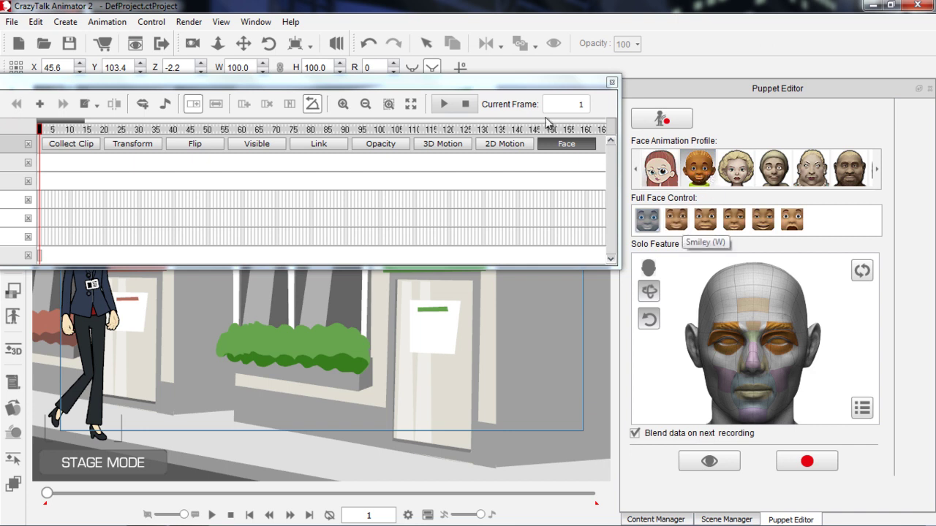
pyautogui.moveTo(482, 85); pyautogui.dragTo(561, 15)
pyautogui.click(731, 176)
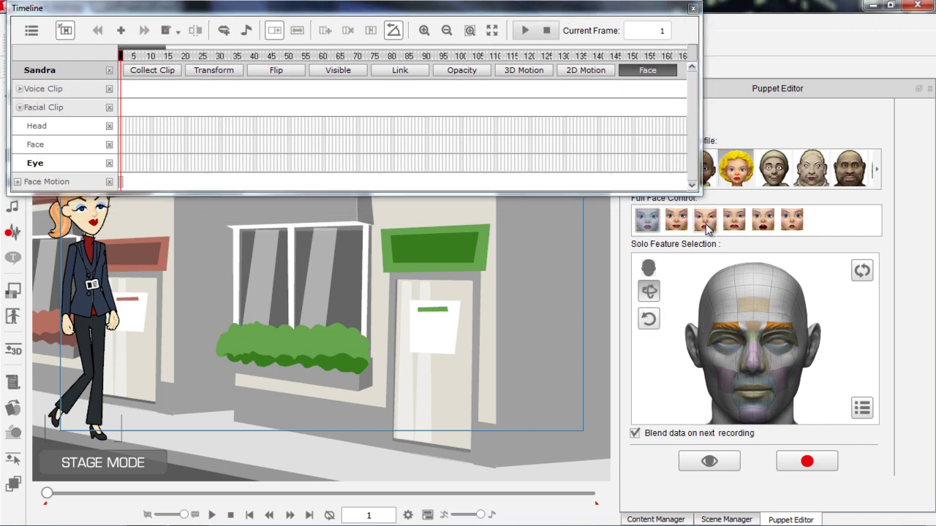
pyautogui.click(677, 221)
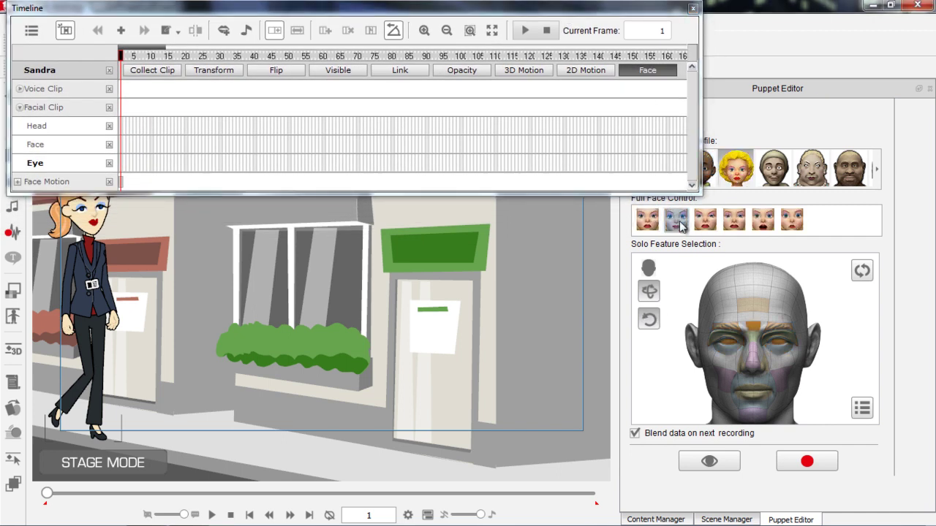
# Step: Preview the selected facial puppeteering on Sandra's face and stop the preview
pyautogui.click(716, 462)
pyautogui.press('space')
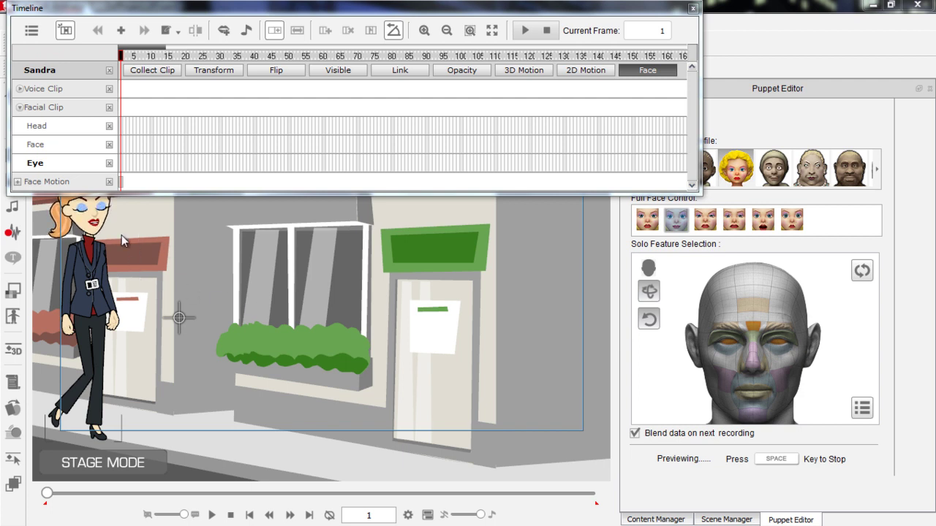
pyautogui.press('space')
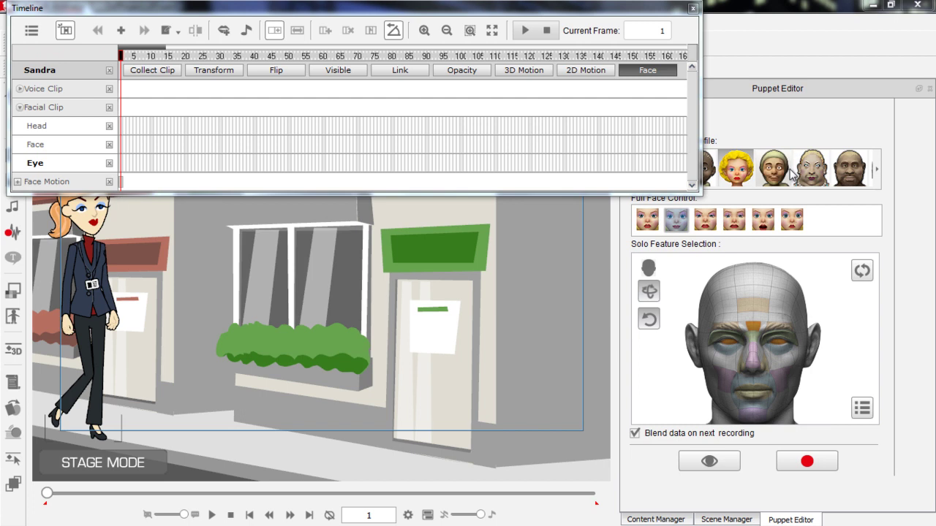
# Step: Record the selected facial puppeteering on Sandra from frame 1 to frame 206, then show the beginning of the recorded clip
pyautogui.click(808, 462)
pyautogui.press('space')
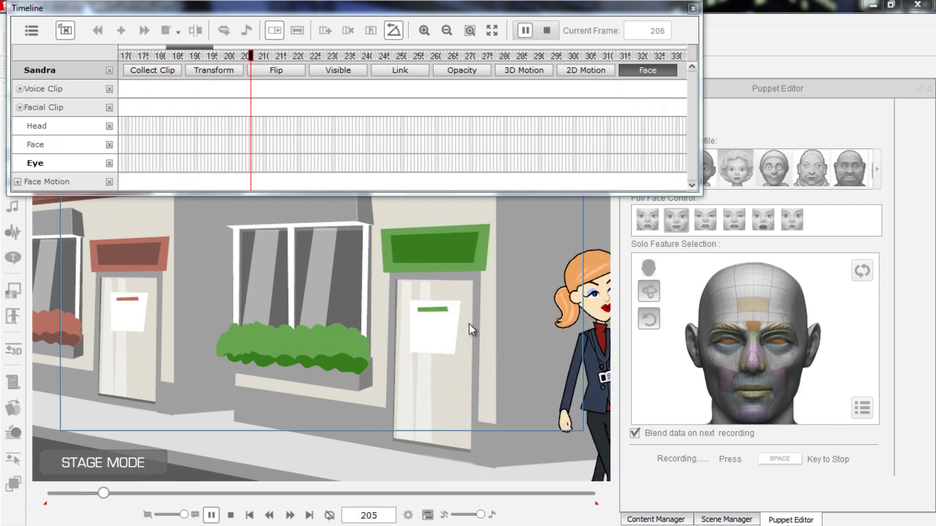
pyautogui.press('space')
pyautogui.moveTo(208, 49); pyautogui.dragTo(145, 48)
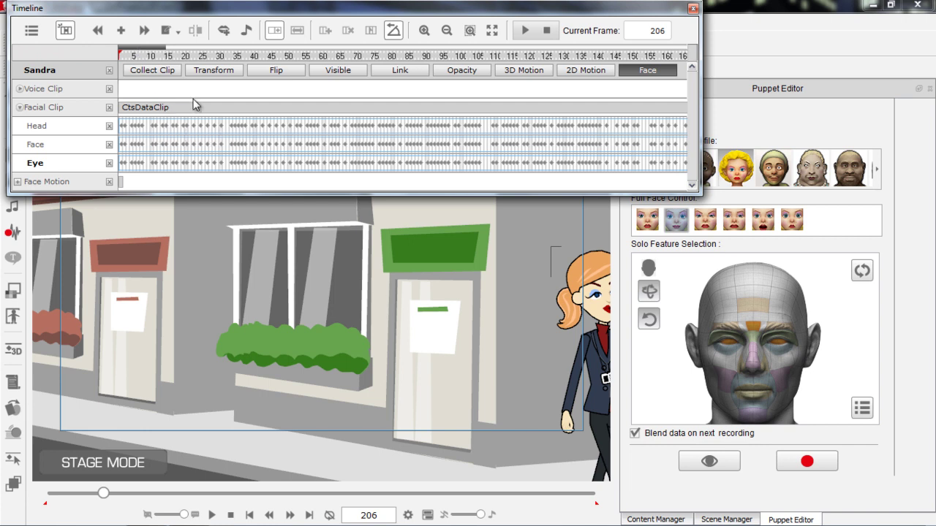
# Step: Examine the recorded facial keys around frame 26 on the Face track and remove the recorded facial clip
pyautogui.click(176, 56)
pyautogui.moveTo(176, 58); pyautogui.dragTo(205, 69)
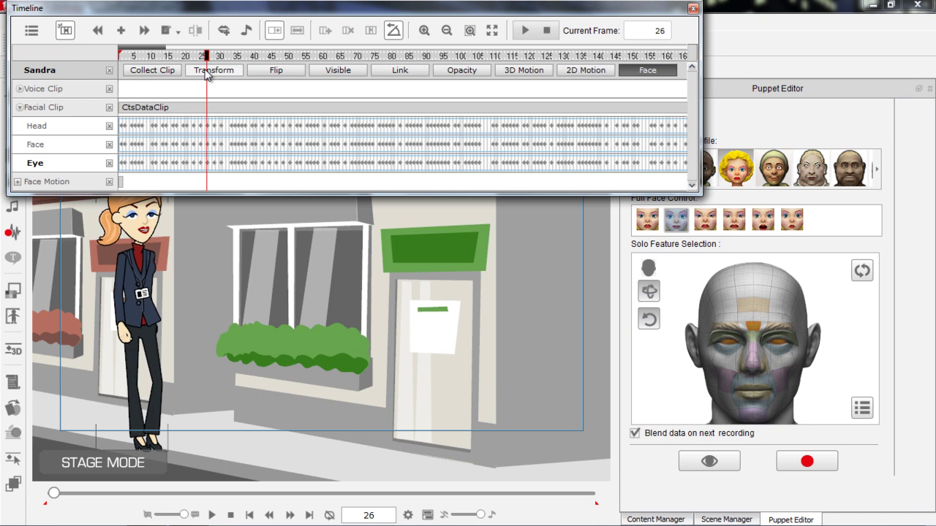
pyautogui.click(210, 149)
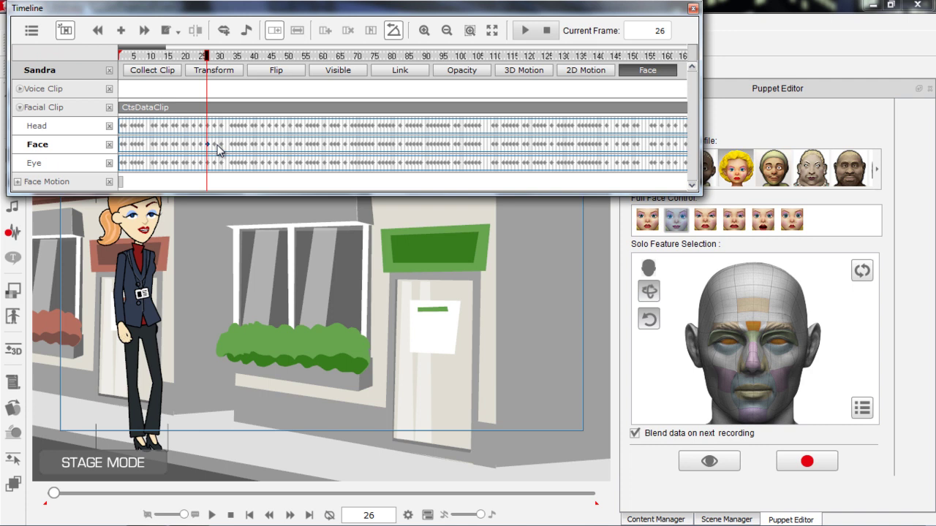
pyautogui.click(217, 145)
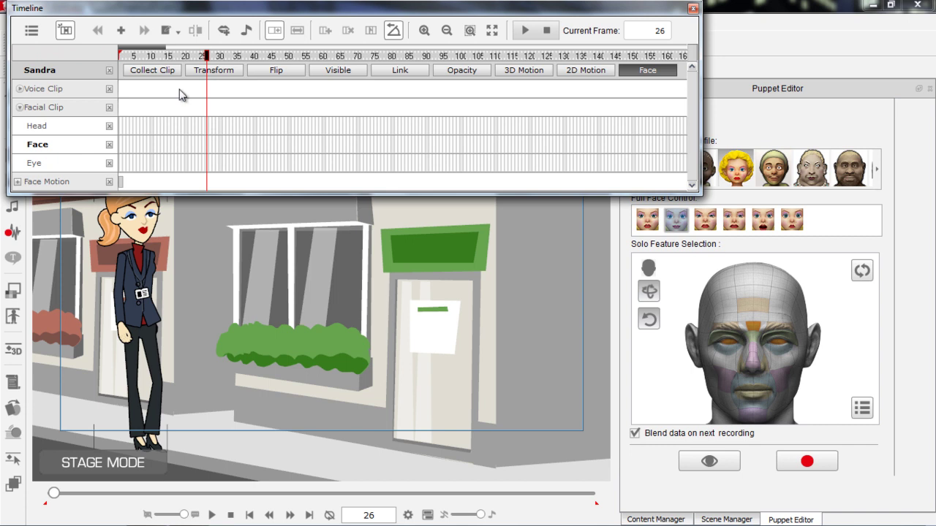
# Step: Play the start of Sandra's walk to check it without the facial clip, and return to frame 1
pyautogui.moveTo(146, 57); pyautogui.dragTo(102, 62)
pyautogui.press('space')
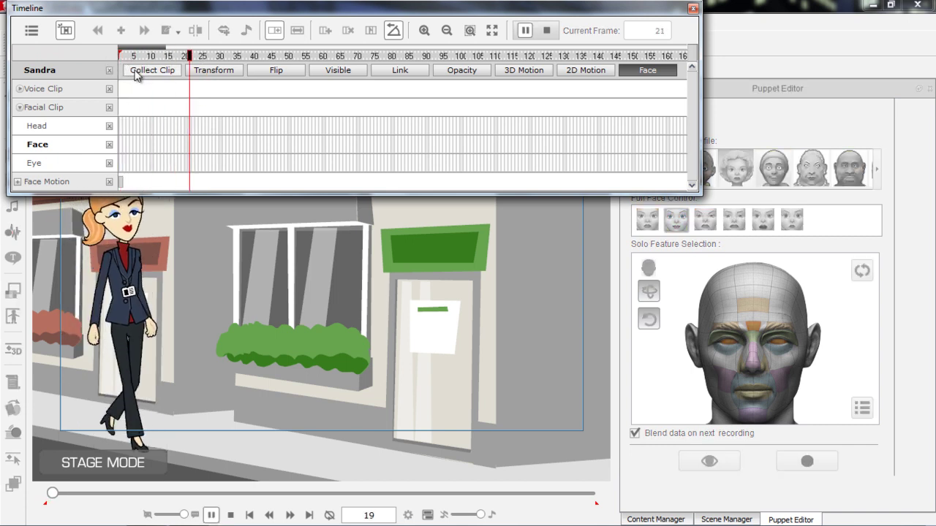
pyautogui.press('space')
pyautogui.moveTo(201, 57); pyautogui.dragTo(103, 63)
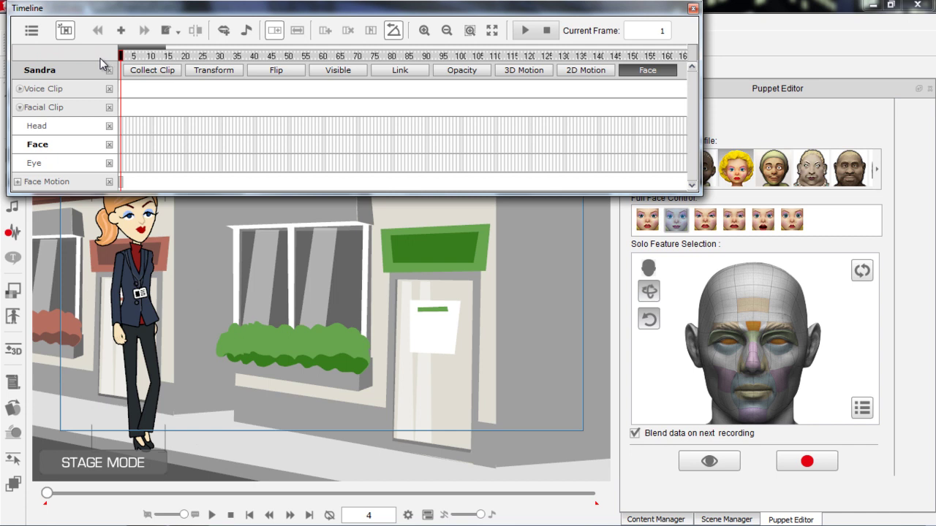
# Step: Show the Face_Transform, Face_Sprite, R Eye and L Eye tracks under Sandra's Face Motion
pyautogui.click(15, 182)
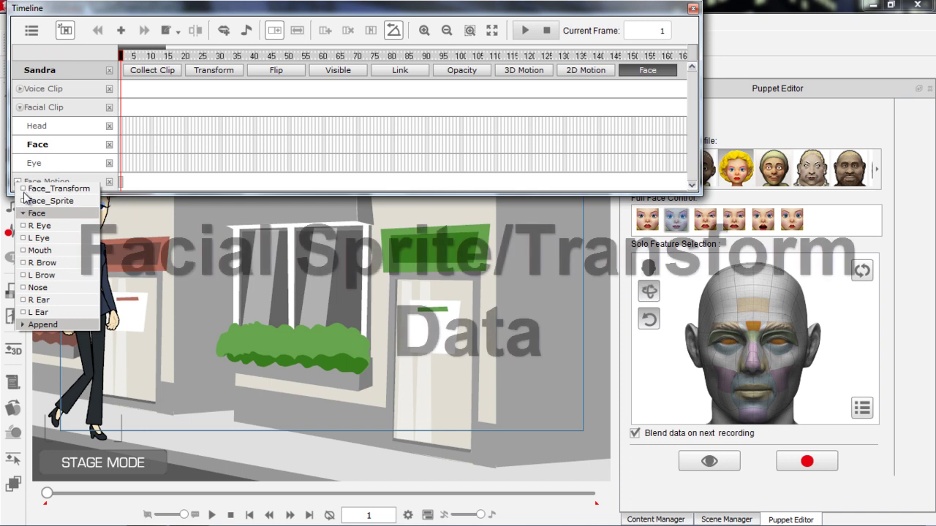
pyautogui.click(22, 189)
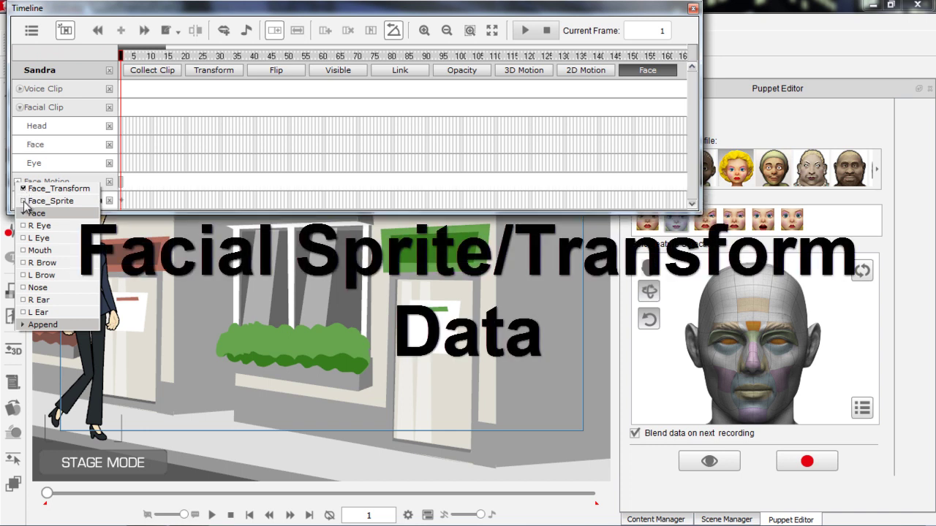
pyautogui.click(23, 201)
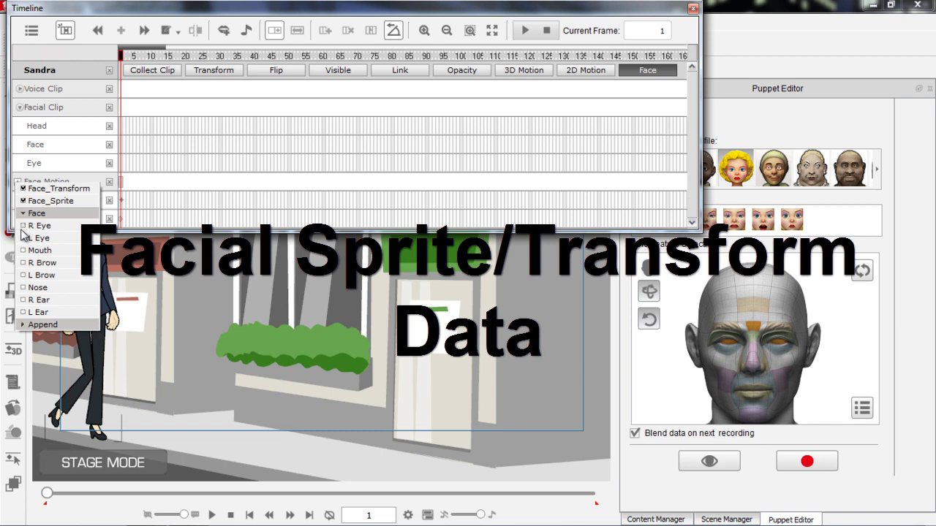
pyautogui.click(23, 226)
pyautogui.click(23, 239)
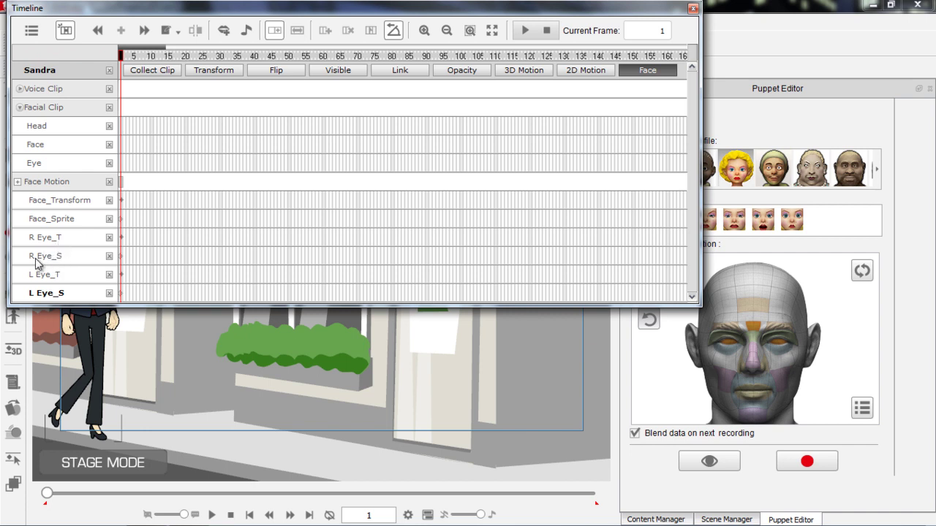
# Step: At frame 19, replace the Puppet Editor with the Sprite Editor and give Sandra's right eye the 02_Exert_Close sprite
pyautogui.click(173, 358)
pyautogui.scroll(3, 190, 351)
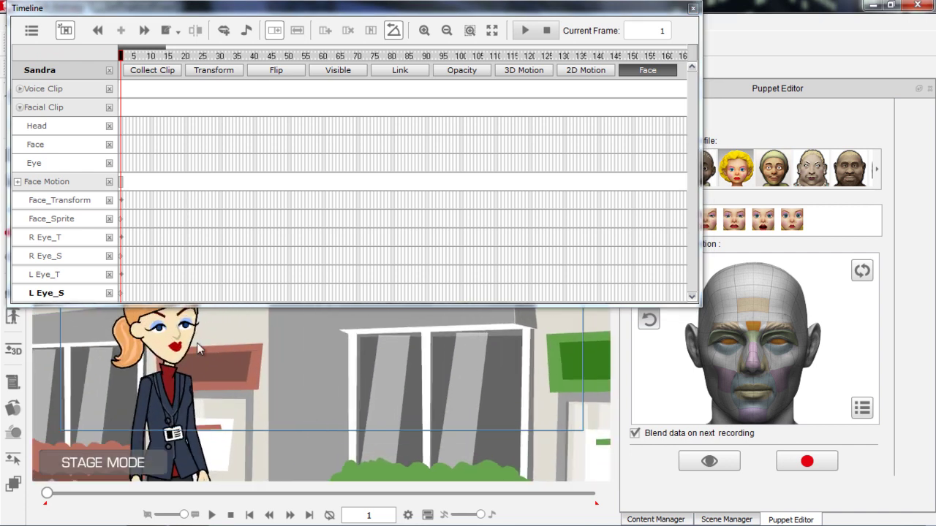
pyautogui.scroll(5, 196, 344)
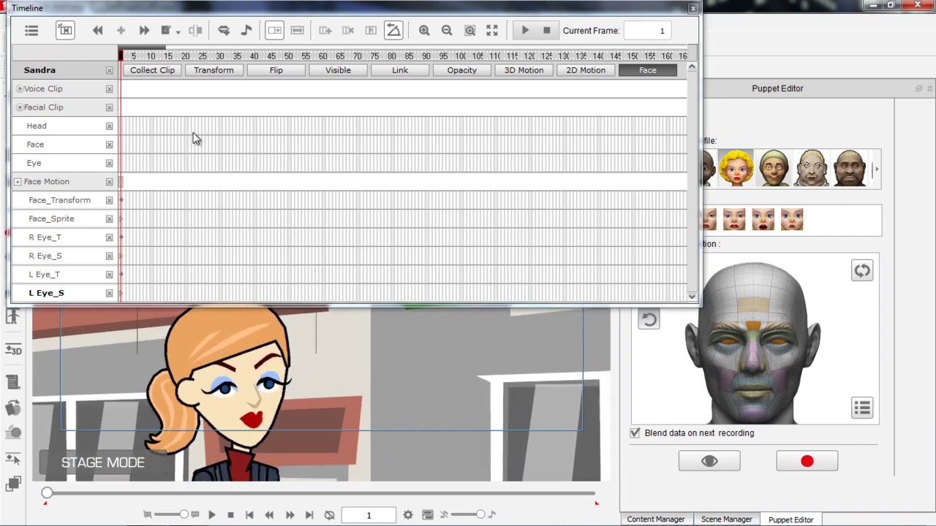
pyautogui.moveTo(236, 8); pyautogui.dragTo(251, 8)
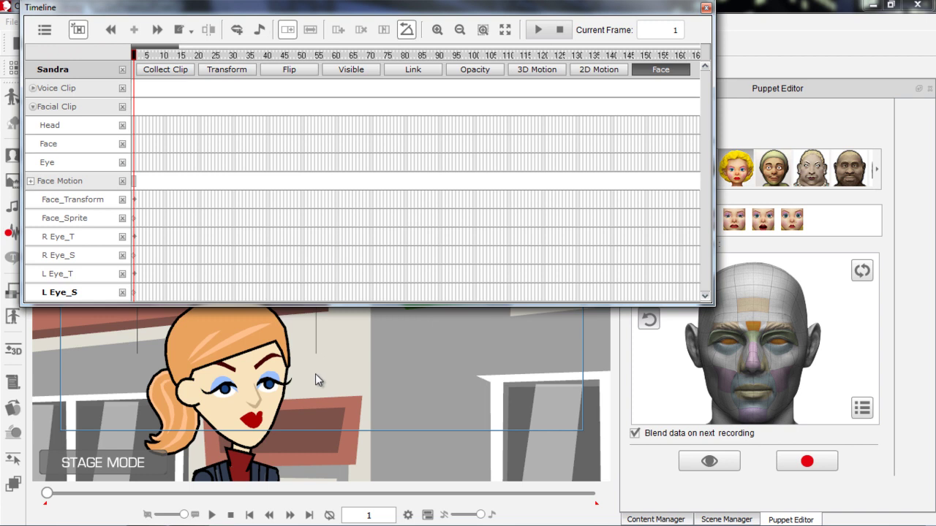
pyautogui.moveTo(315, 379); pyautogui.dragTo(338, 376)
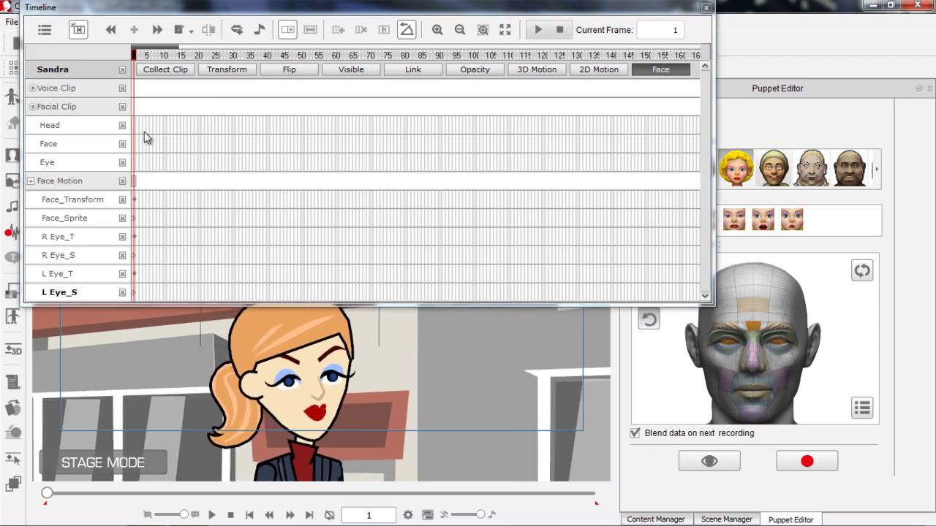
pyautogui.moveTo(156, 57); pyautogui.dragTo(195, 57)
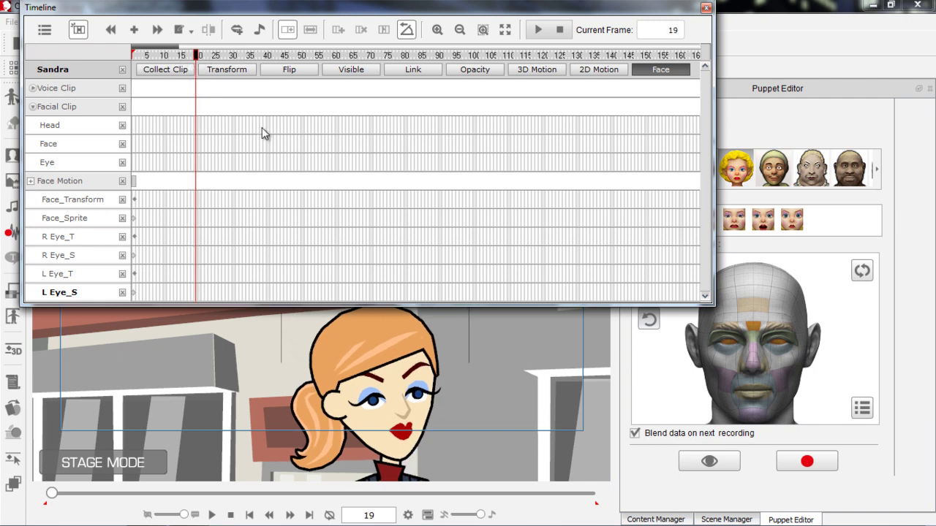
pyautogui.click(377, 352)
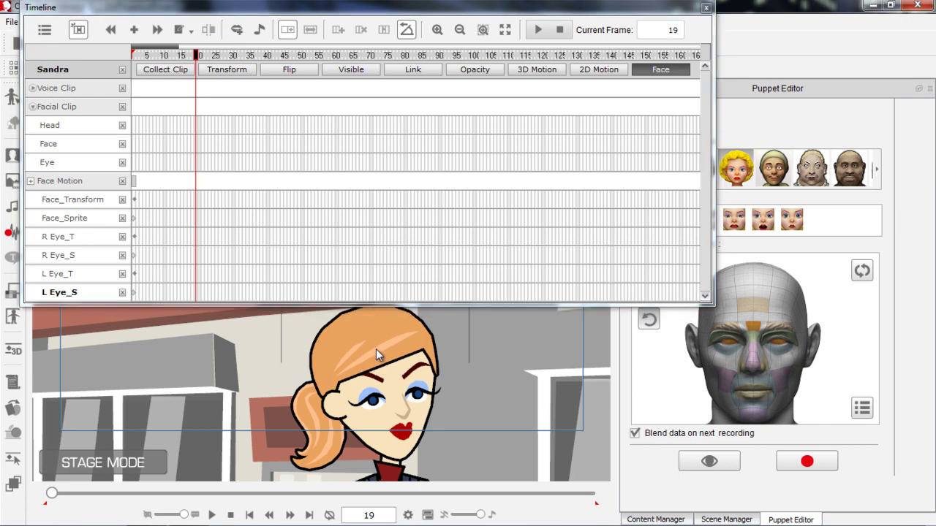
pyautogui.click(929, 89)
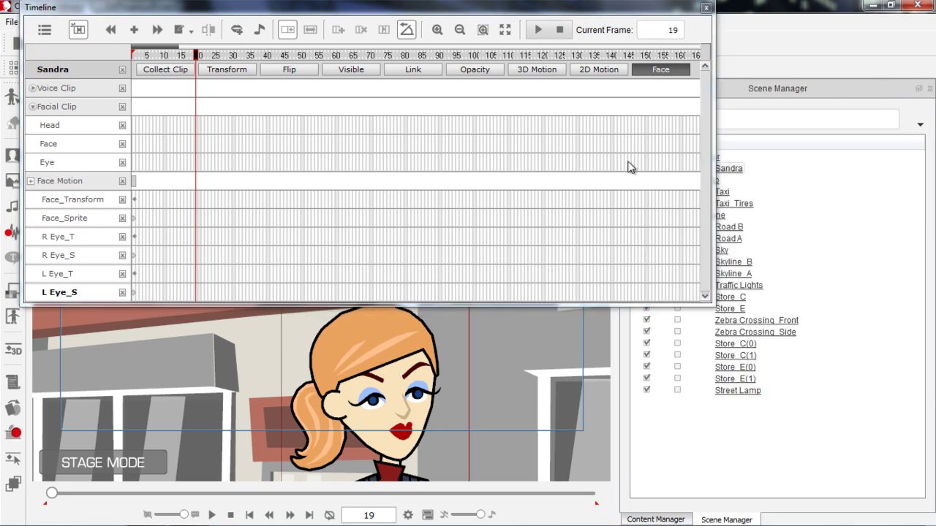
pyautogui.click(15, 416)
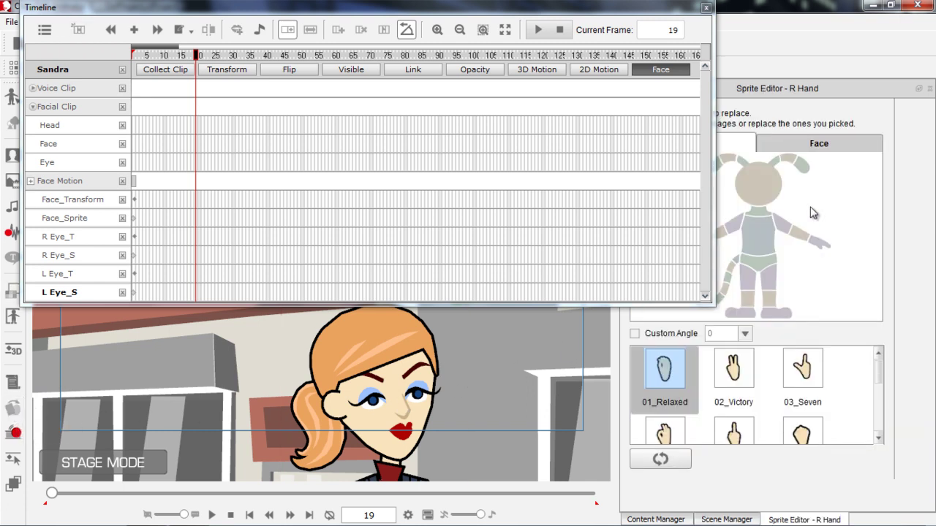
pyautogui.click(369, 403)
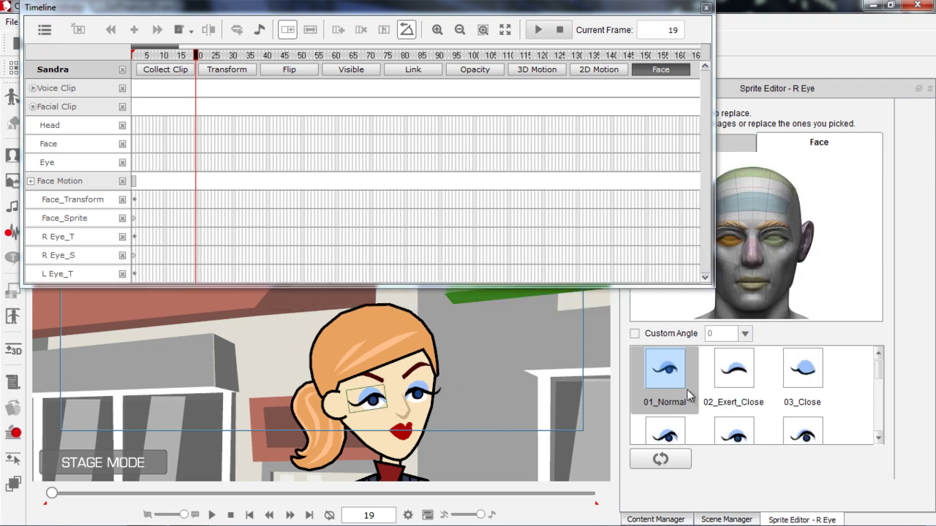
pyautogui.click(734, 372)
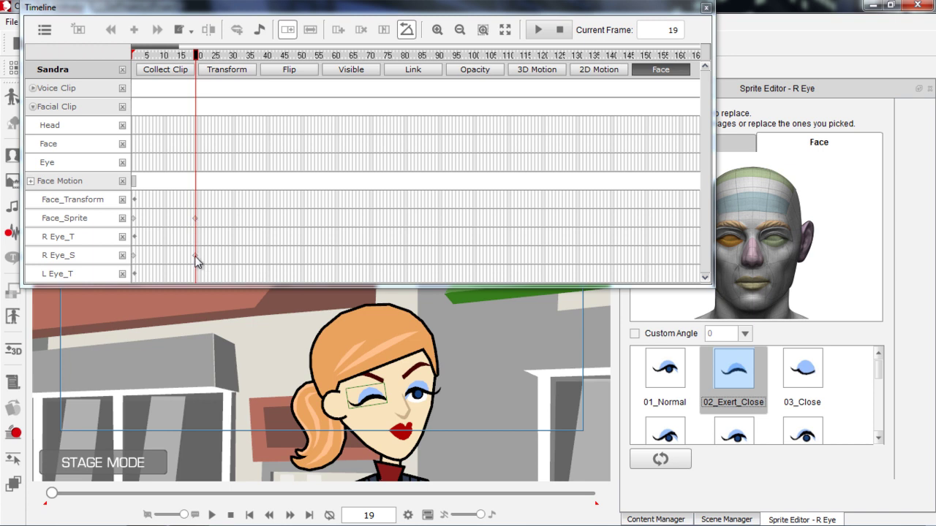
# Step: Play the animation from frame 1 to frame 35 and set Sandra's right eye to the 01_Normal sprite there
pyautogui.click(217, 56)
pyautogui.moveTo(217, 56); pyautogui.dragTo(132, 58)
pyautogui.press('space')
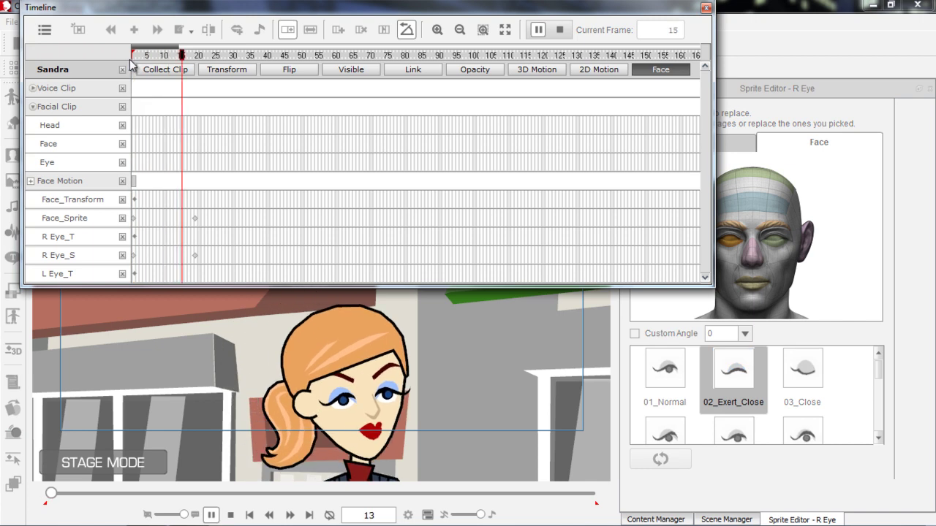
pyautogui.press('space')
pyautogui.click(256, 220)
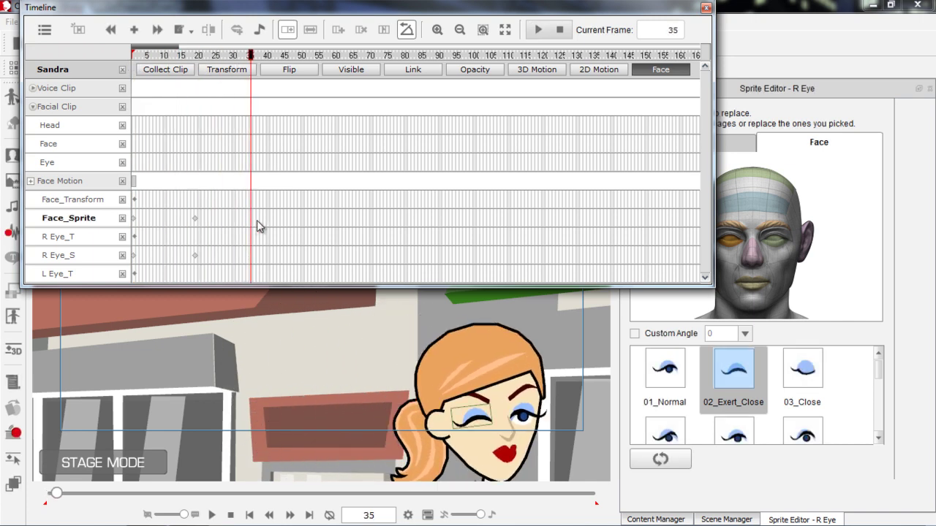
pyautogui.click(666, 373)
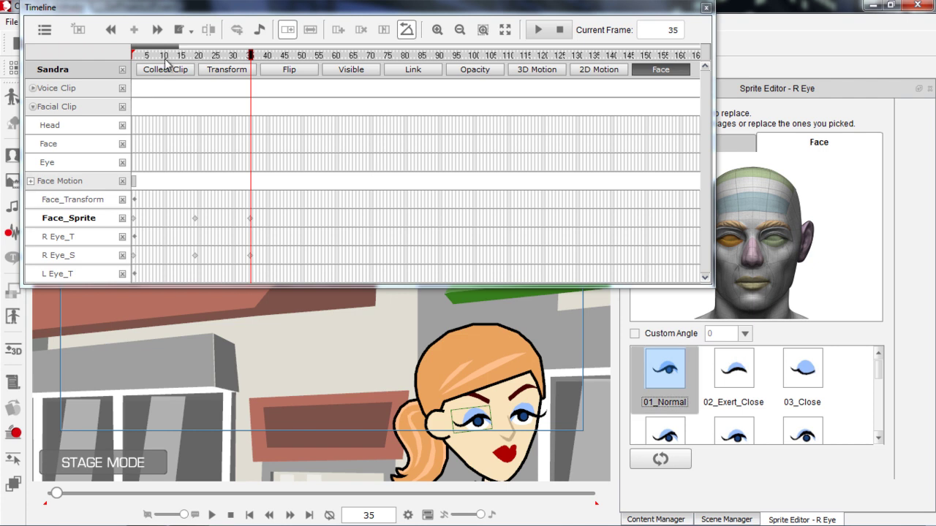
# Step: Play back Sandra's wink from about frame 10 and stop at frame 45
pyautogui.click(165, 59)
pyautogui.press('space')
pyautogui.press('space')
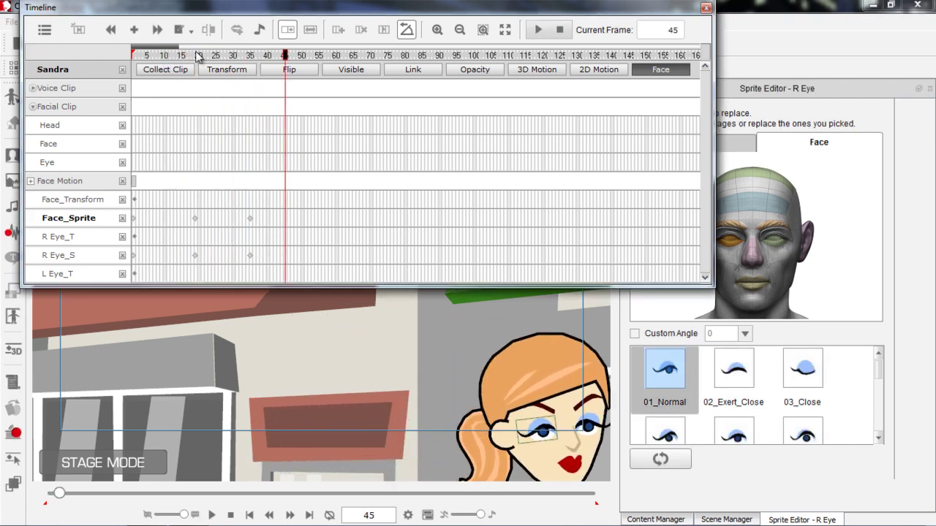
# Step: Return to frame 19 and replace the Sprite Editor with the 2D Motion Key Editor showing Sandra's face parts
pyautogui.moveTo(207, 58); pyautogui.dragTo(195, 58)
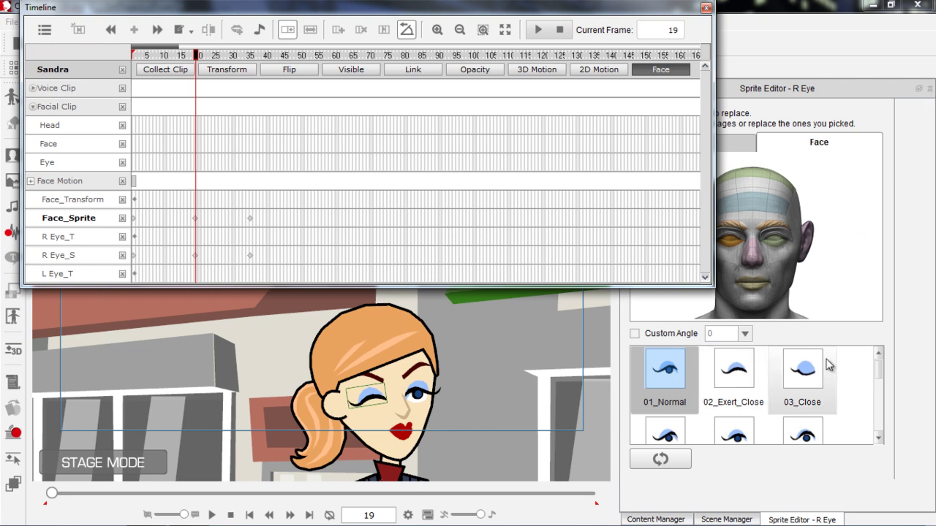
pyautogui.click(930, 88)
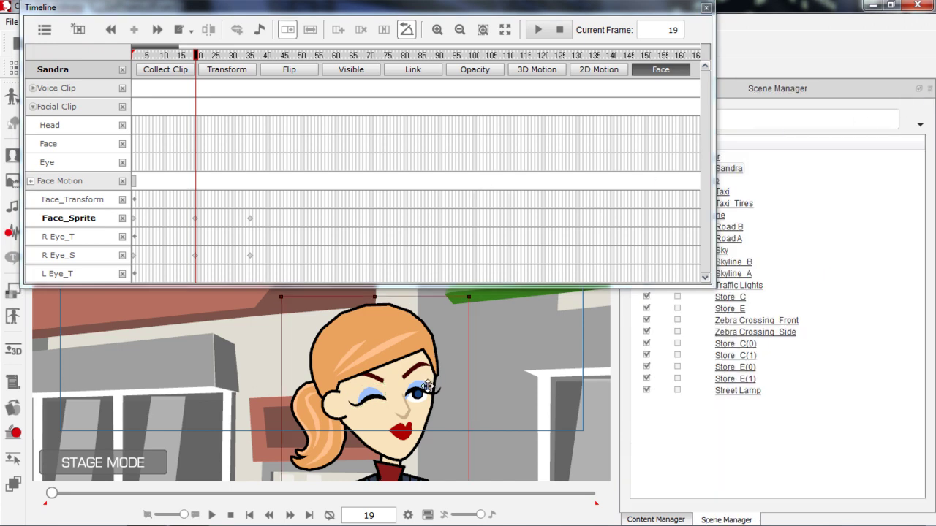
pyautogui.click(13, 459)
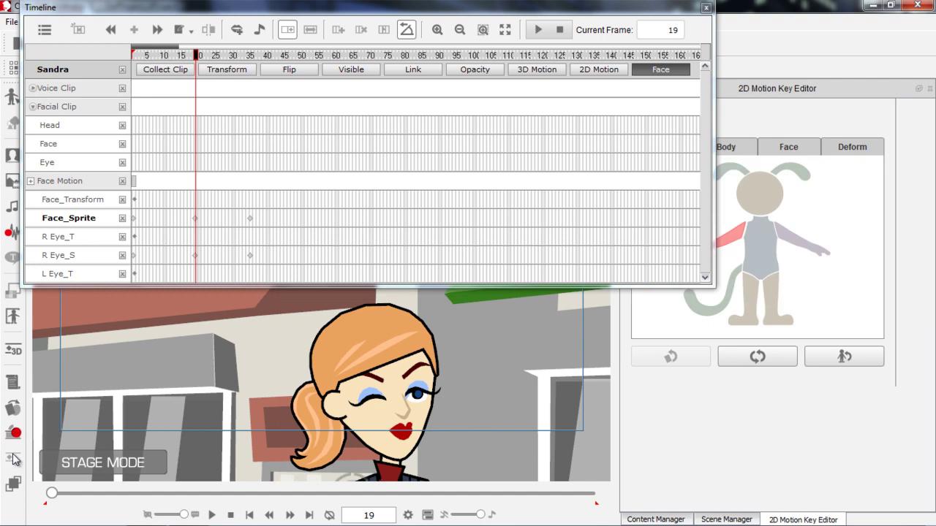
pyautogui.click(795, 150)
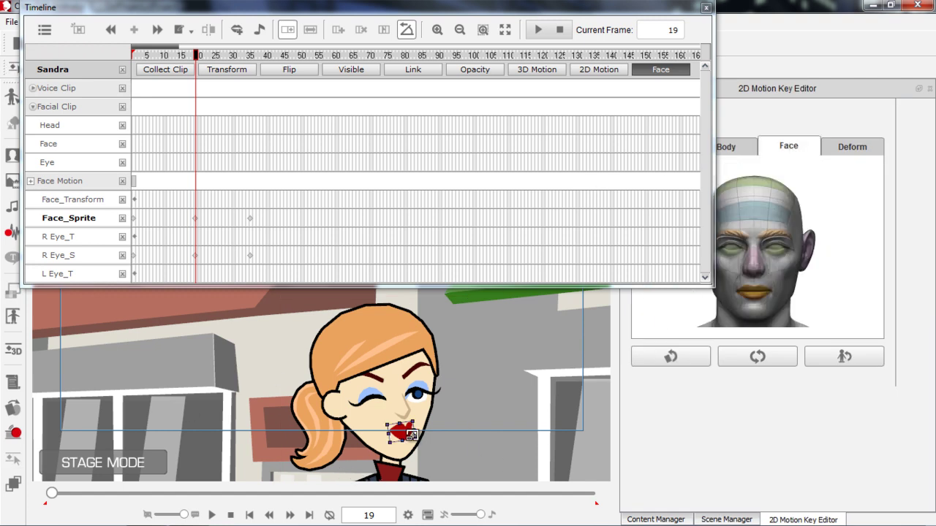
# Step: Select Sandra's left eye, squash it slightly at frame 19, and select the resulting L Eye_T key
pyautogui.click(418, 395)
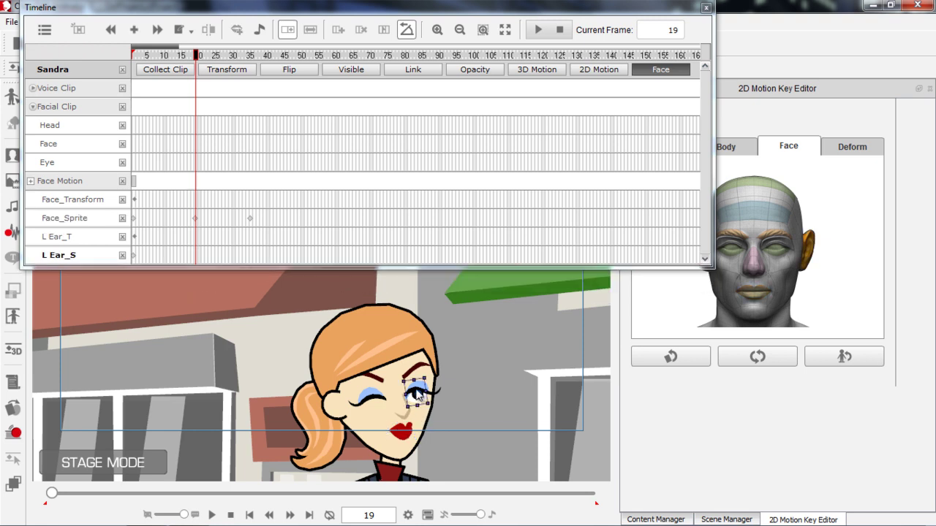
pyautogui.moveTo(414, 381); pyautogui.dragTo(414, 383)
pyautogui.click(781, 252)
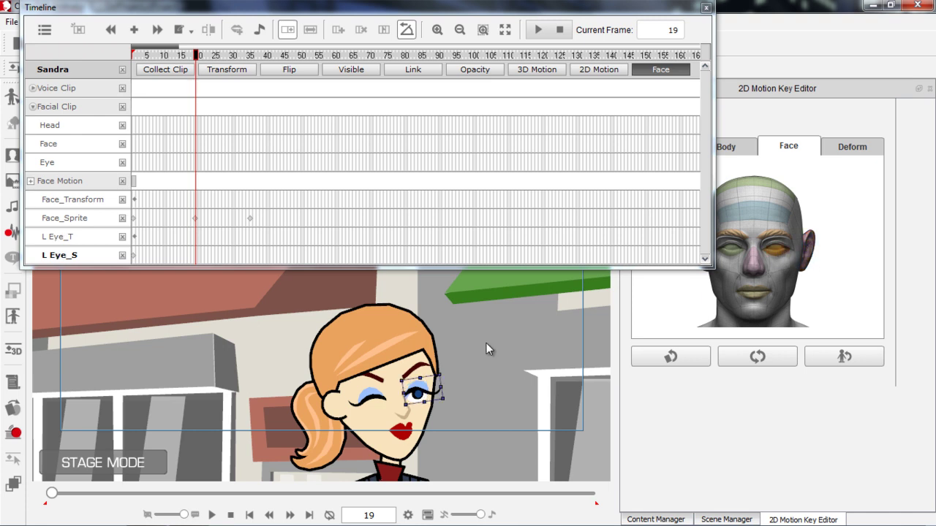
pyautogui.moveTo(421, 376)
pyautogui.mouseDown()
pyautogui.moveTo(434, 386)
pyautogui.moveTo(437, 376)
pyautogui.mouseUp()
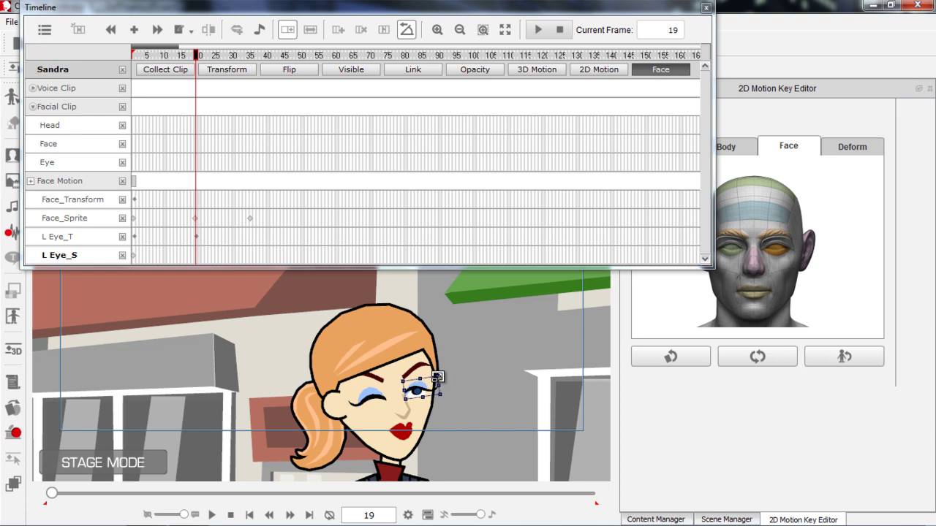
pyautogui.click(196, 238)
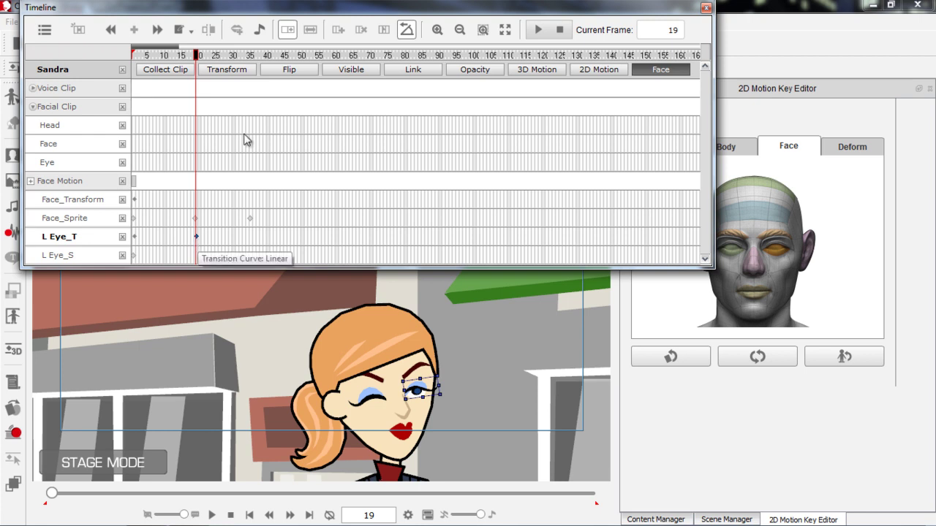
# Step: Reset Sandra's left eye to its default transform at frame 35
pyautogui.click(257, 59)
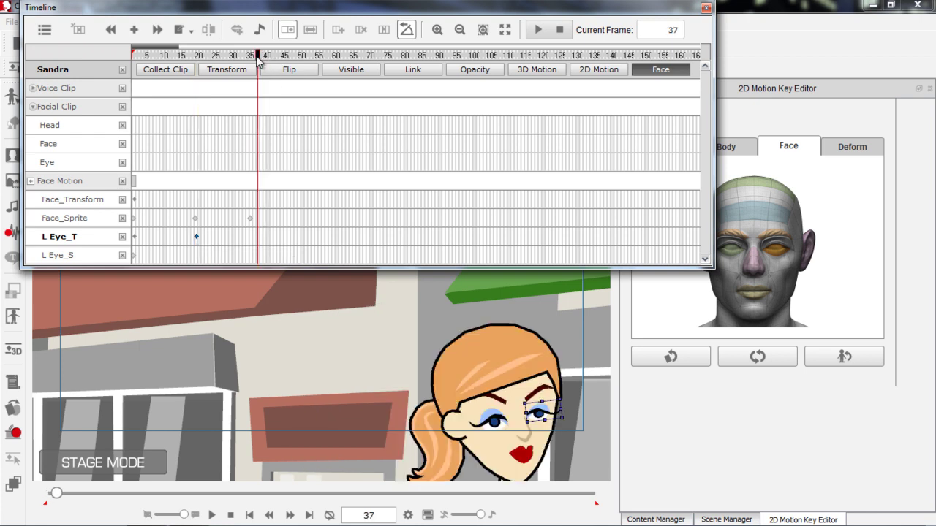
pyautogui.moveTo(258, 60); pyautogui.dragTo(251, 62)
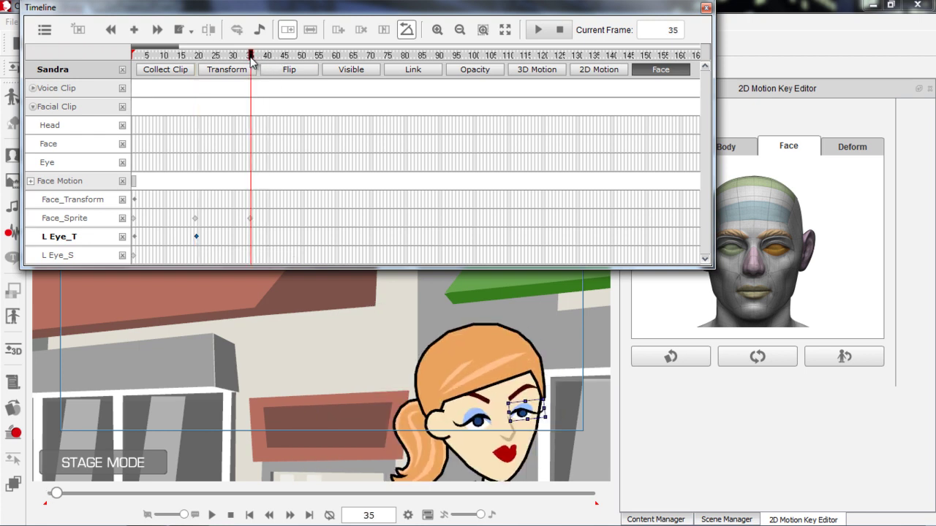
pyautogui.click(758, 358)
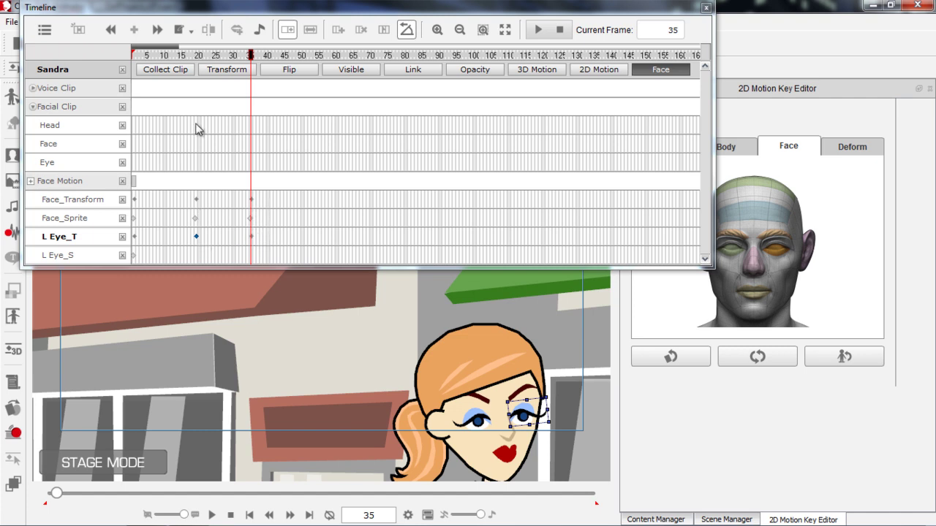
# Step: Play back the wink twice, starting from around frame 10, and scrub through the eye's squash transition
pyautogui.click(163, 56)
pyautogui.press('space')
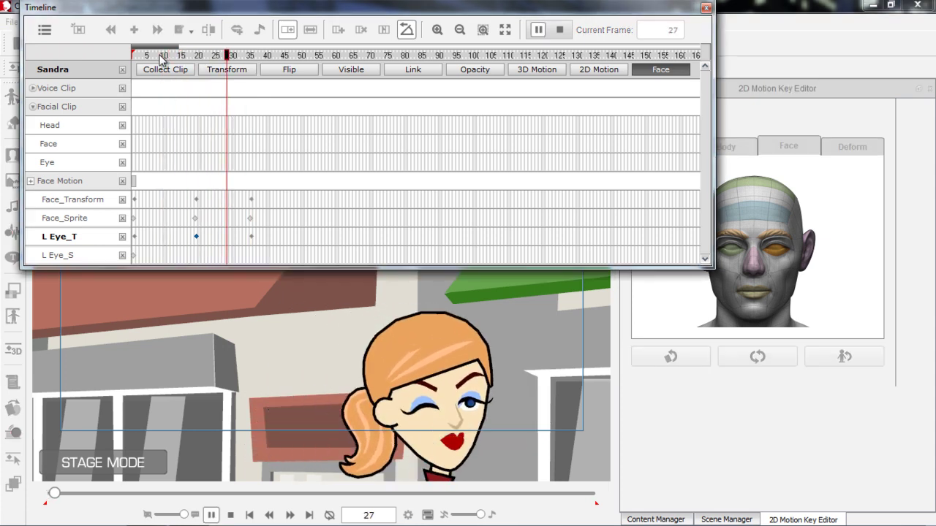
pyautogui.press('space')
pyautogui.click(170, 56)
pyautogui.press('space')
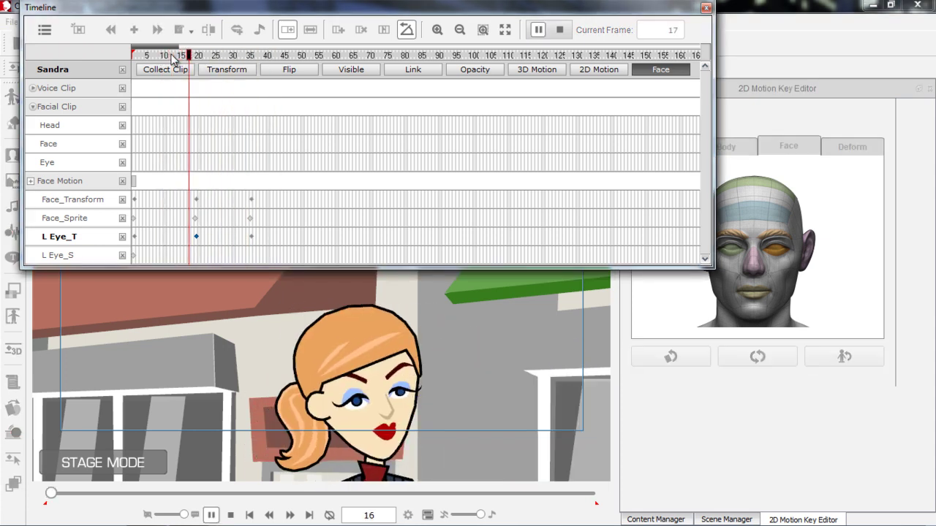
pyautogui.press('space')
pyautogui.moveTo(185, 57)
pyautogui.mouseDown()
pyautogui.moveTo(227, 60)
pyautogui.moveTo(134, 65)
pyautogui.moveTo(195, 68)
pyautogui.moveTo(181, 68)
pyautogui.mouseUp()
# Step: Copy the Face_Transform key at frame 1 and paste it at frame 16
pyautogui.click(135, 199)
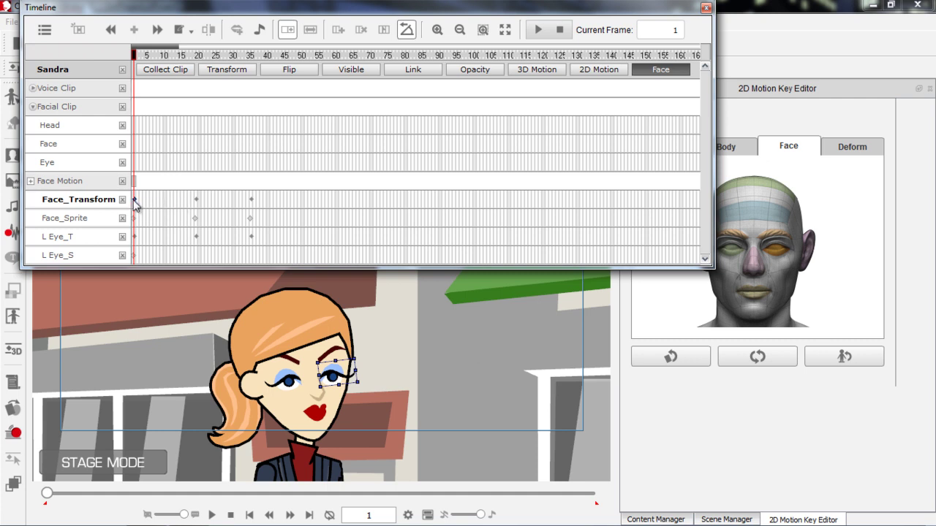
pyautogui.rightClick(135, 200)
pyautogui.click(168, 225)
pyautogui.click(186, 205)
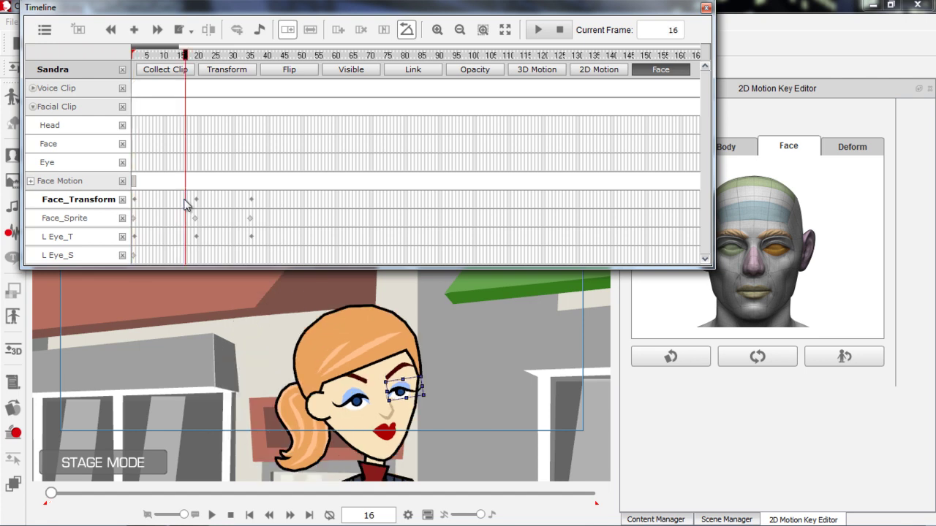
pyautogui.rightClick(188, 204)
pyautogui.click(219, 239)
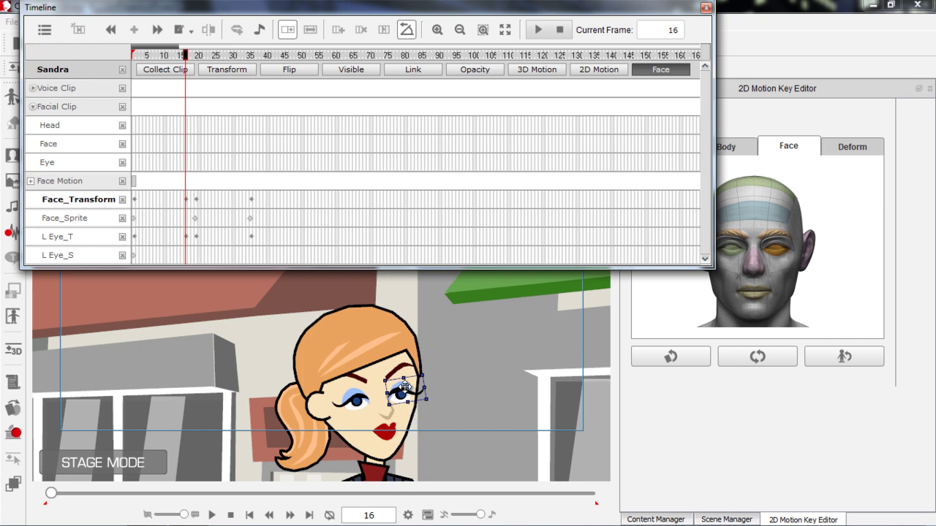
# Step: Scrub to frame 35, then copy the Face_Transform key at frame 19 and paste it at about frame 30
pyautogui.moveTo(186, 59); pyautogui.dragTo(254, 65)
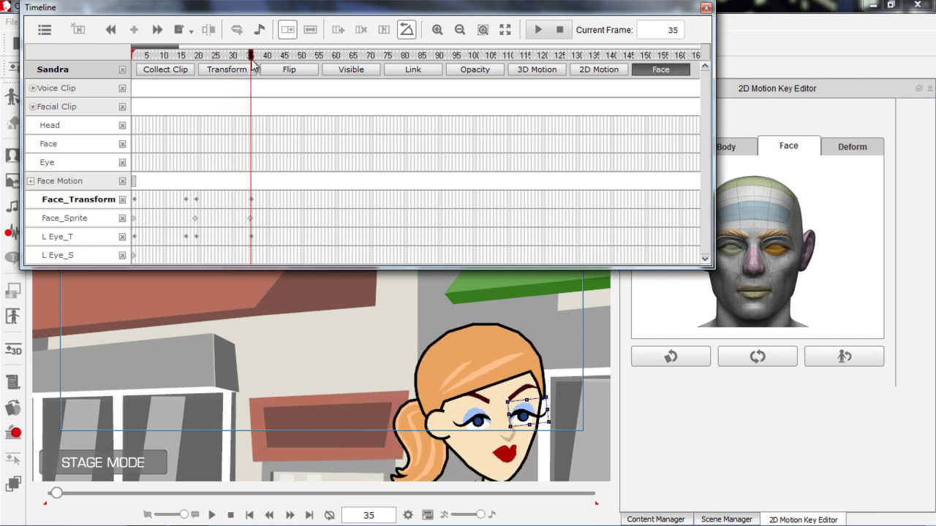
pyautogui.click(196, 200)
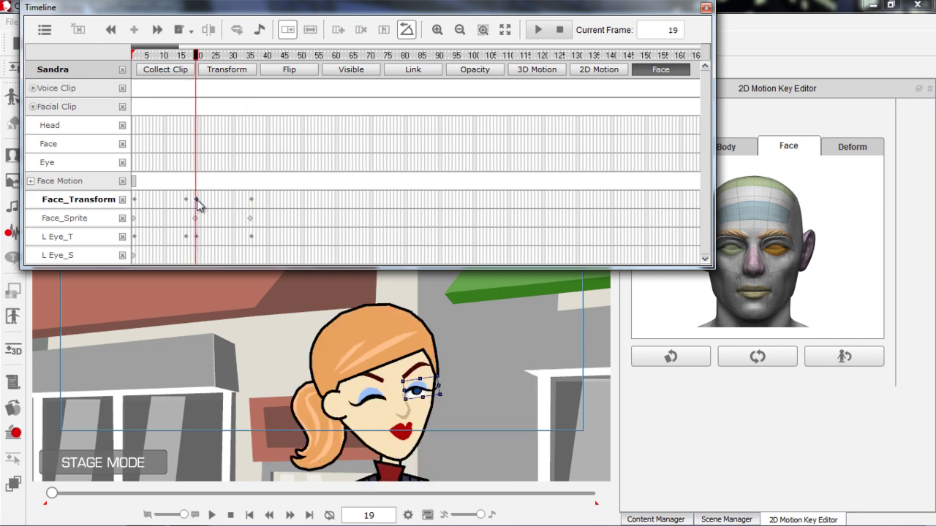
pyautogui.rightClick(197, 199)
pyautogui.click(228, 222)
pyautogui.click(235, 203)
pyautogui.rightClick(235, 204)
pyautogui.click(263, 236)
# Step: Play back the wink from just before the frame 16 key to check the adjusted left-eye timing
pyautogui.moveTo(197, 57)
pyautogui.mouseDown()
pyautogui.moveTo(185, 55)
pyautogui.moveTo(263, 76)
pyautogui.moveTo(192, 82)
pyautogui.moveTo(178, 80)
pyautogui.moveTo(184, 57)
pyautogui.moveTo(173, 58)
pyautogui.moveTo(198, 60)
pyautogui.moveTo(183, 61)
pyautogui.mouseUp()
pyautogui.press('space')
pyautogui.press('space')
pyautogui.press('space')
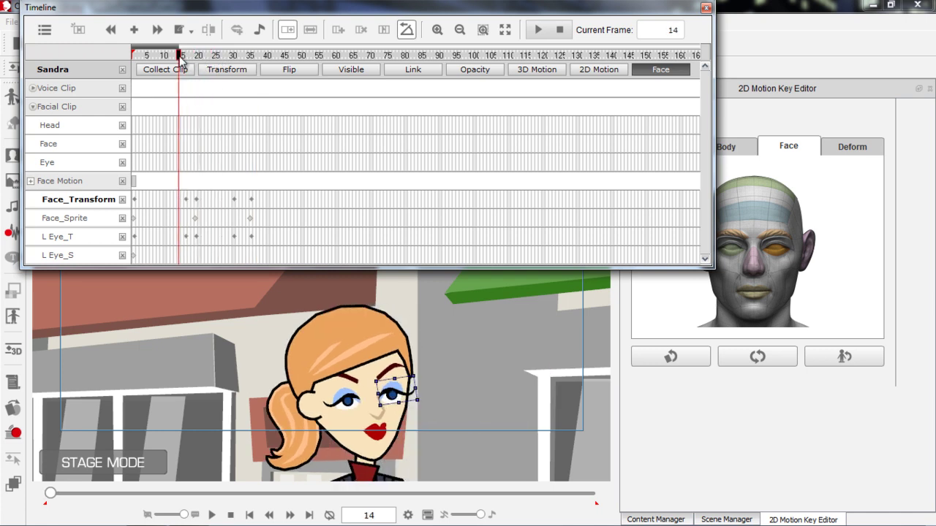